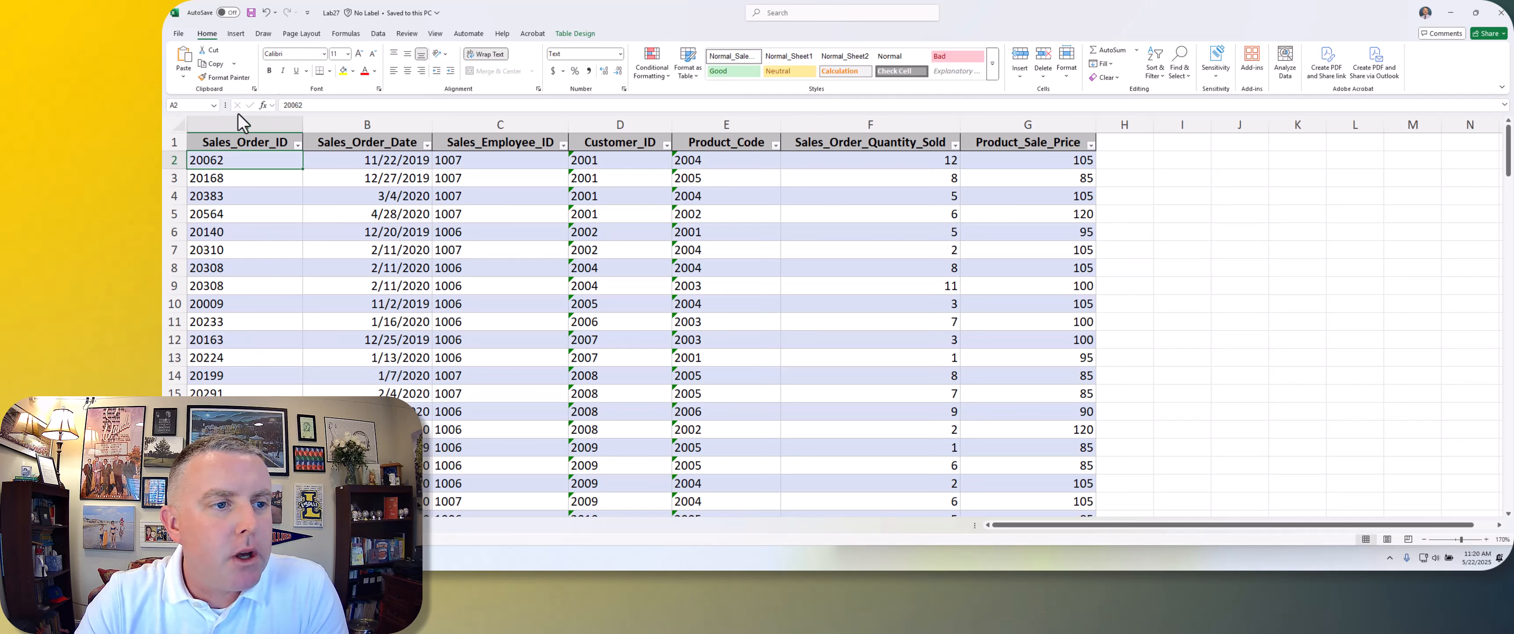
Examine the sales transactions table's columns, from the order ID and date through to the product sale price.
click(250, 125)
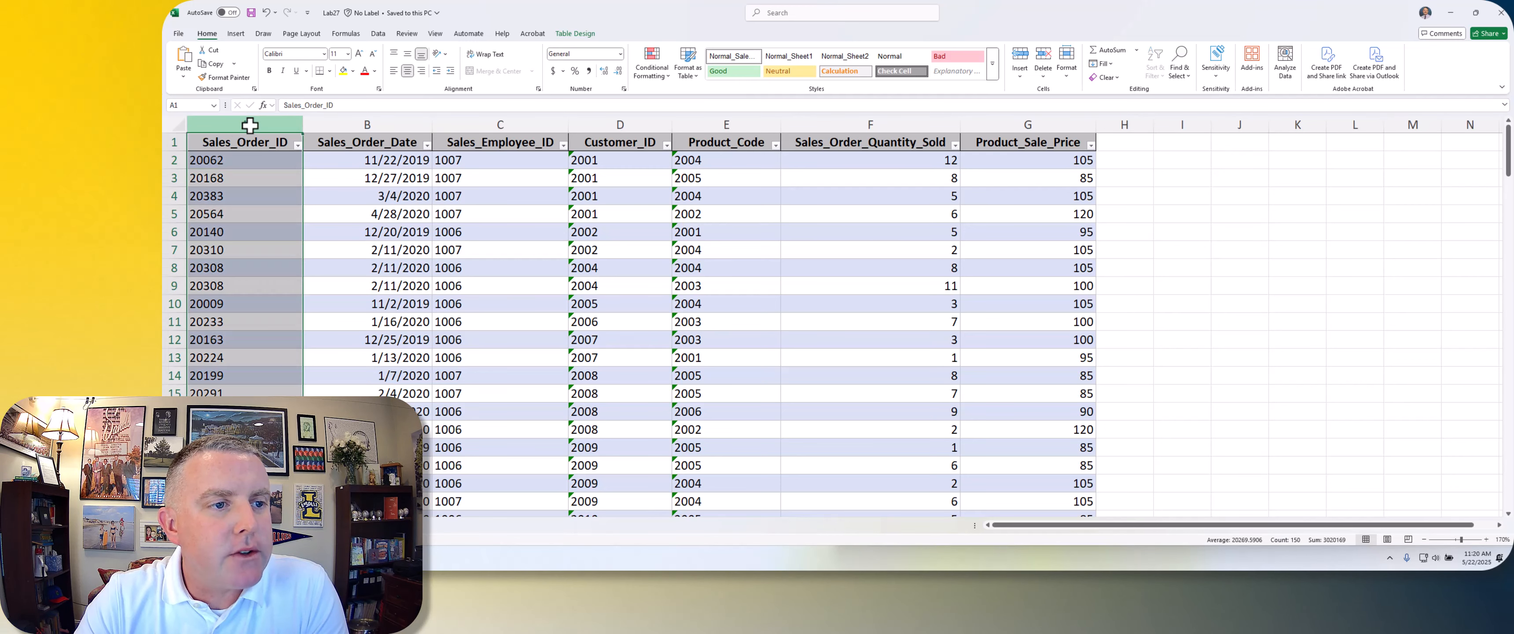
click(397, 207)
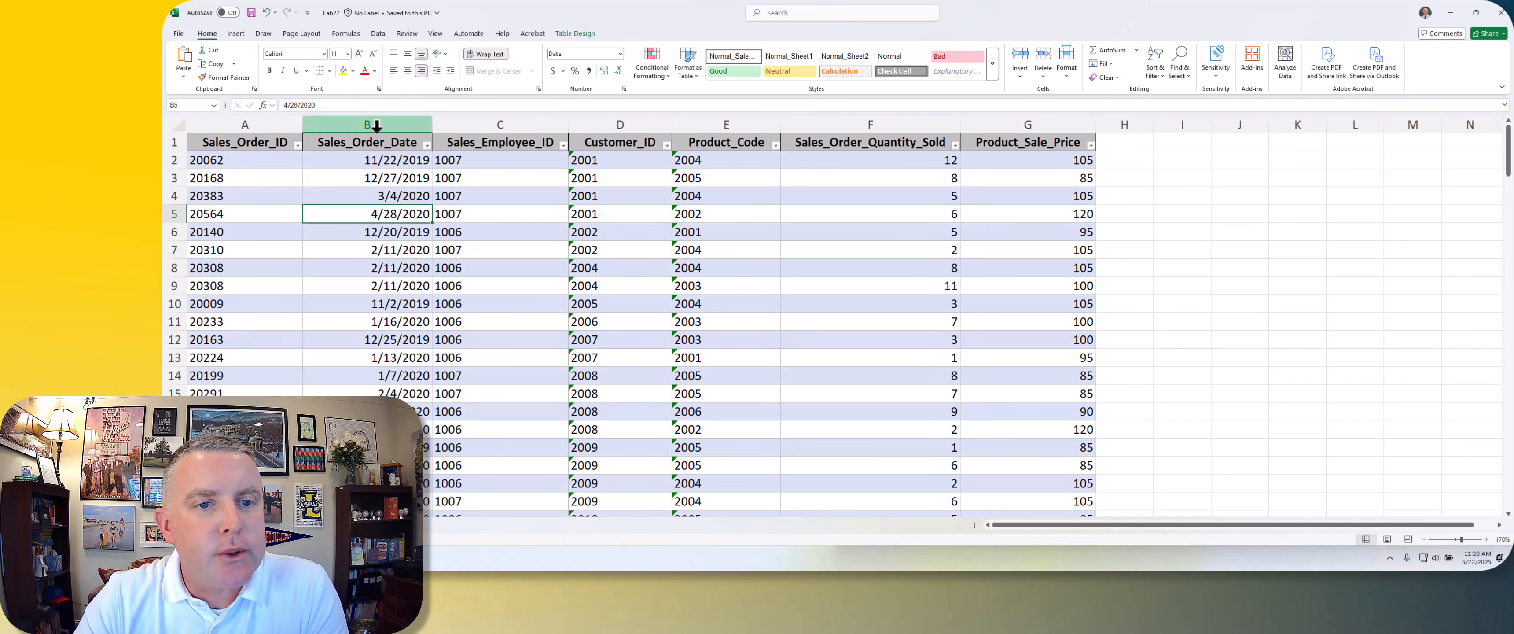
click(505, 160)
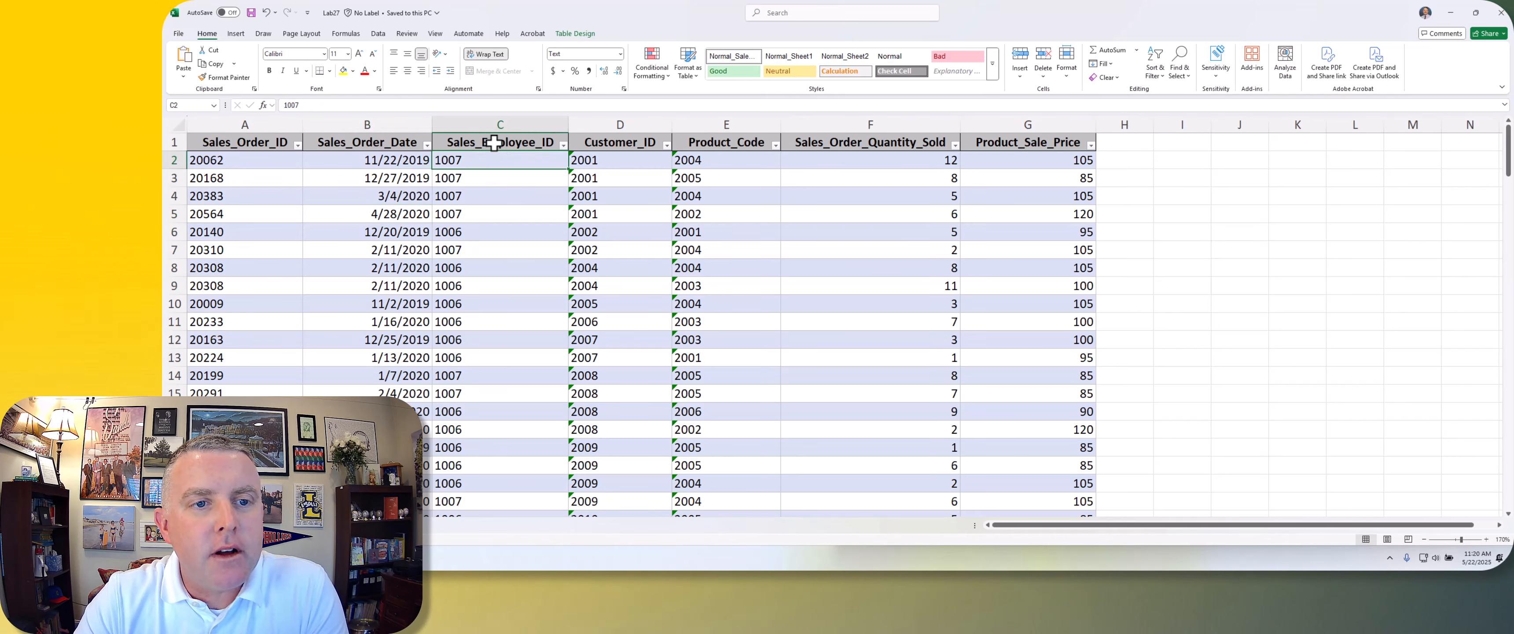
click(628, 160)
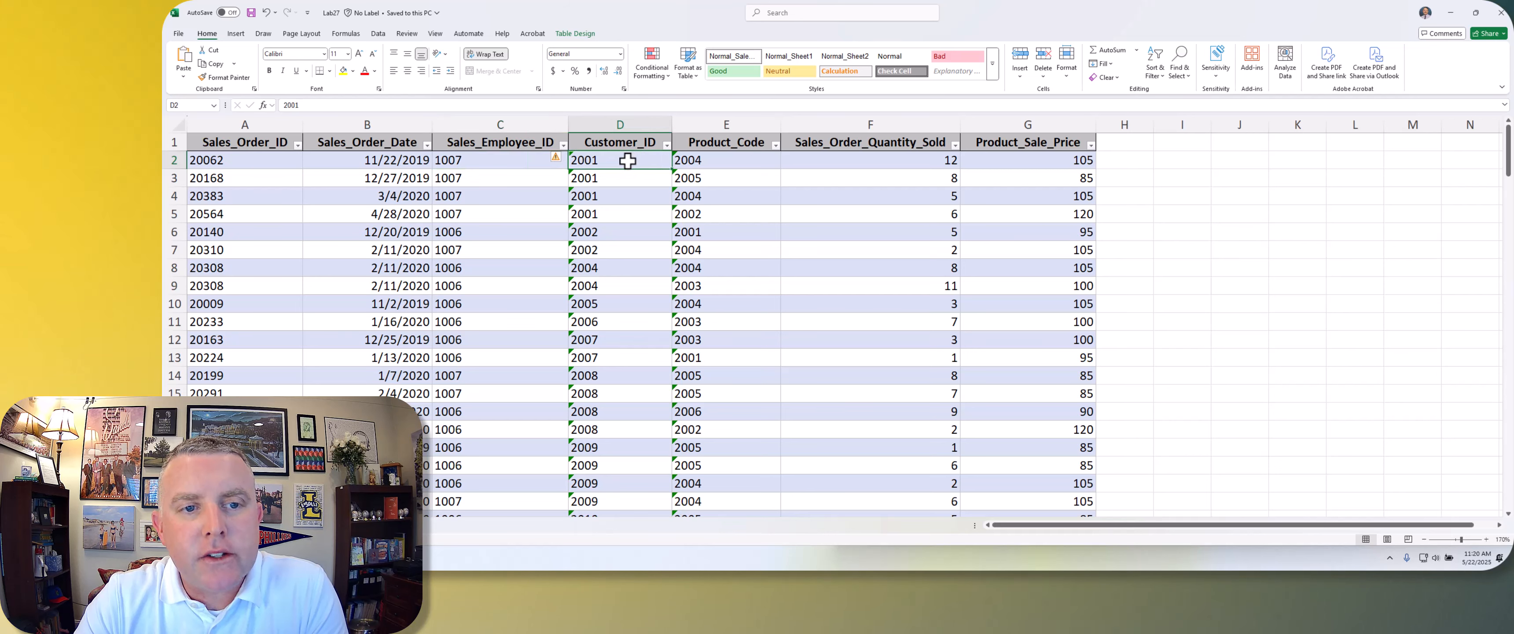
click(717, 165)
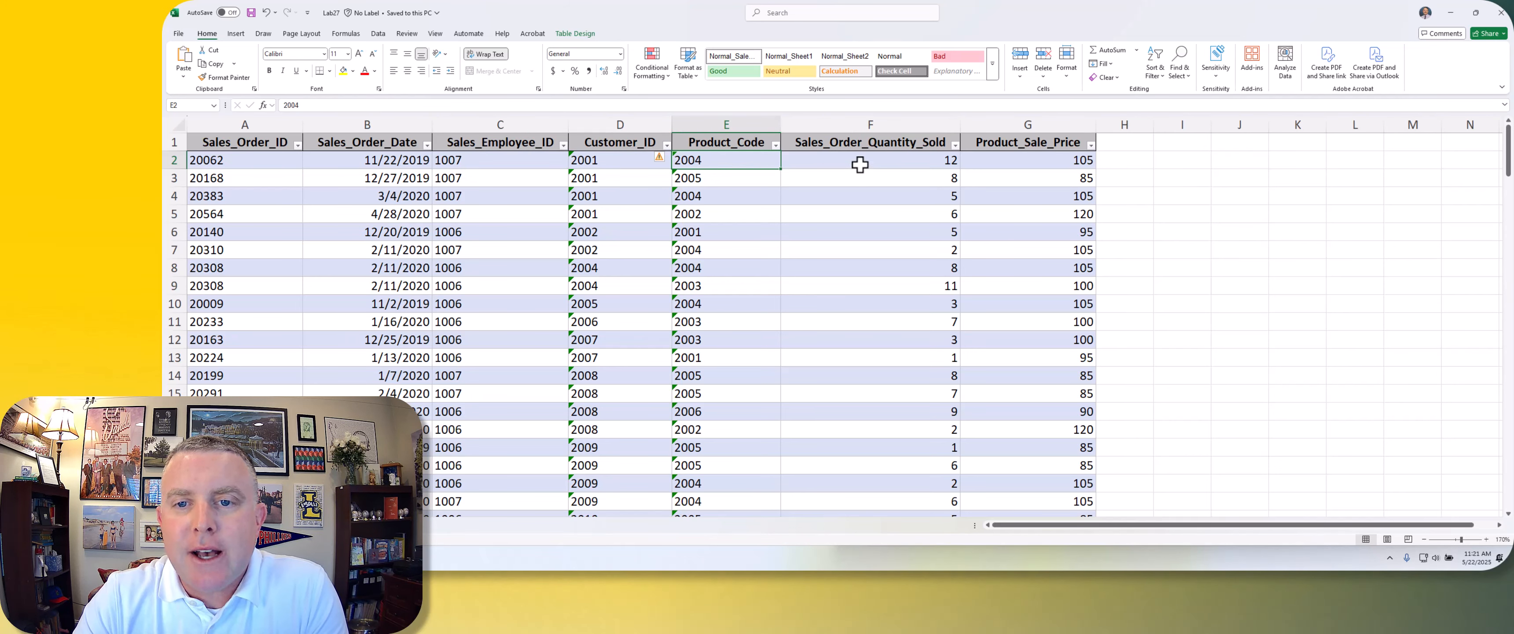
click(1032, 163)
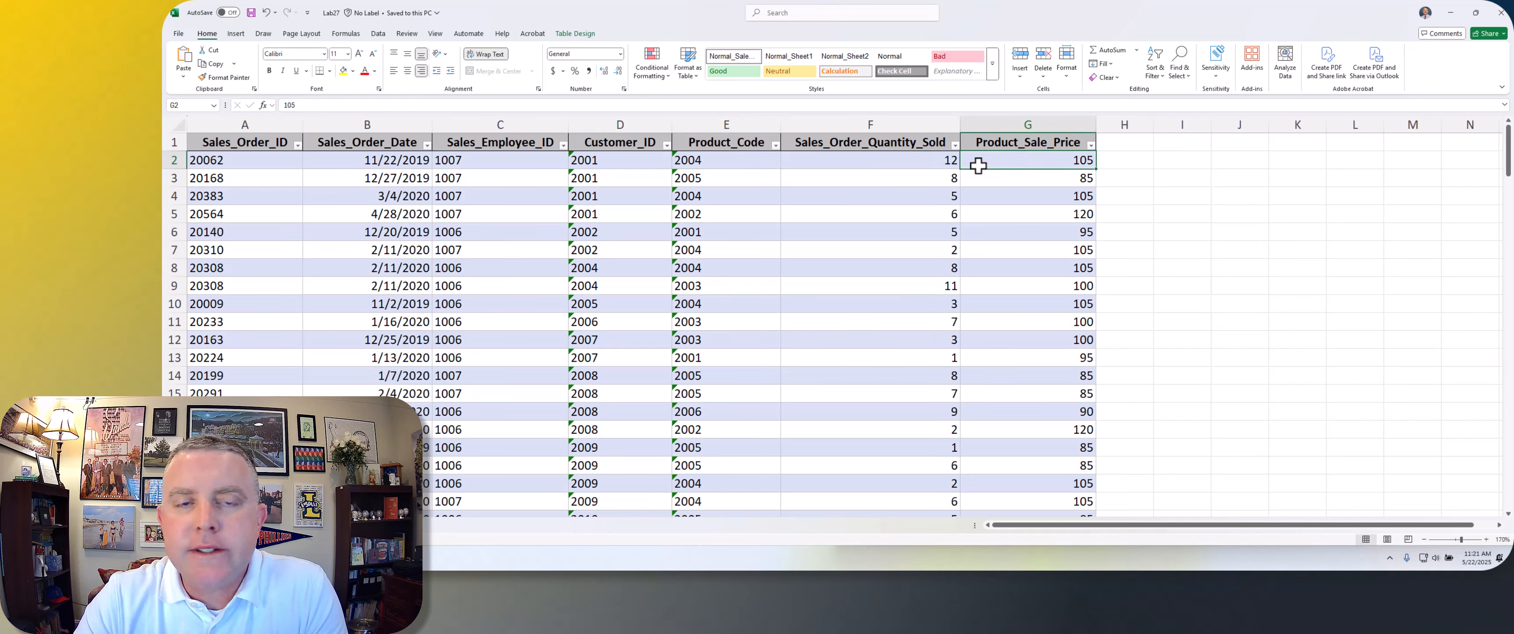
click(250, 168)
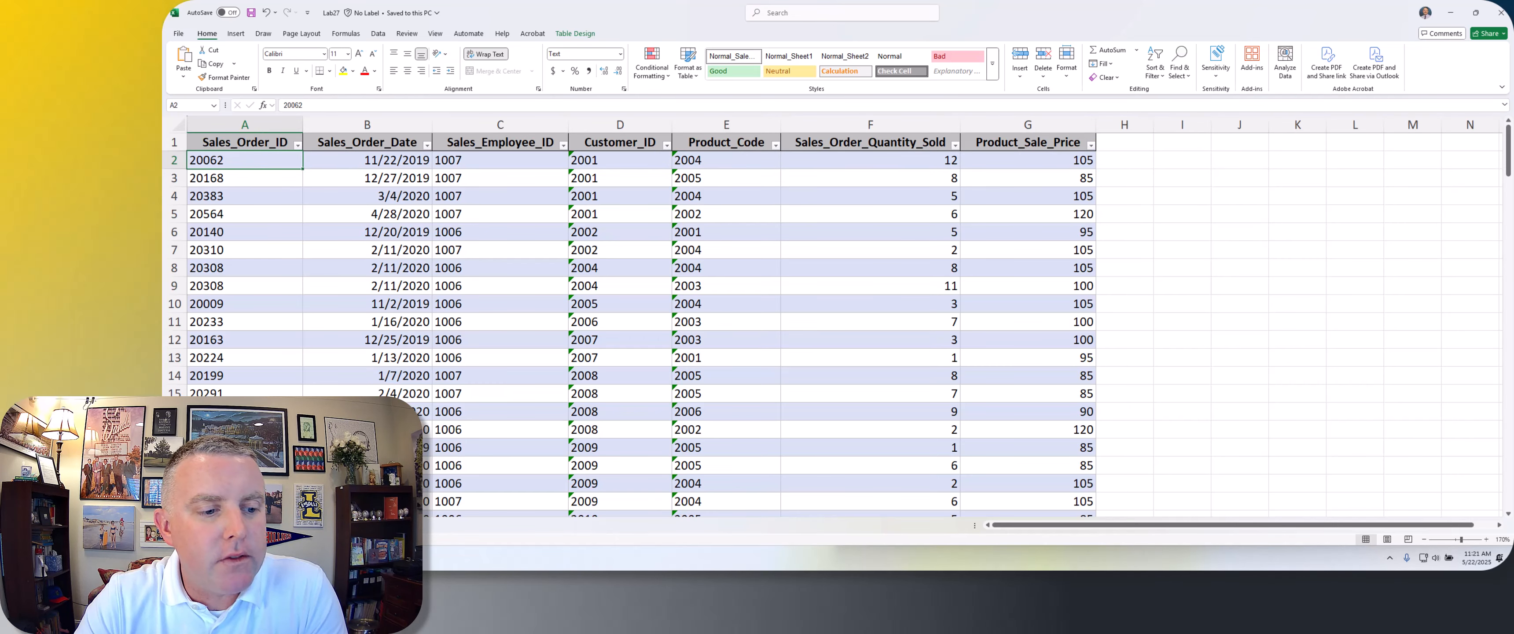
Review the customer table's columns and compare its customer IDs with the Customer_ID column in the sales transactions.
click(359, 525)
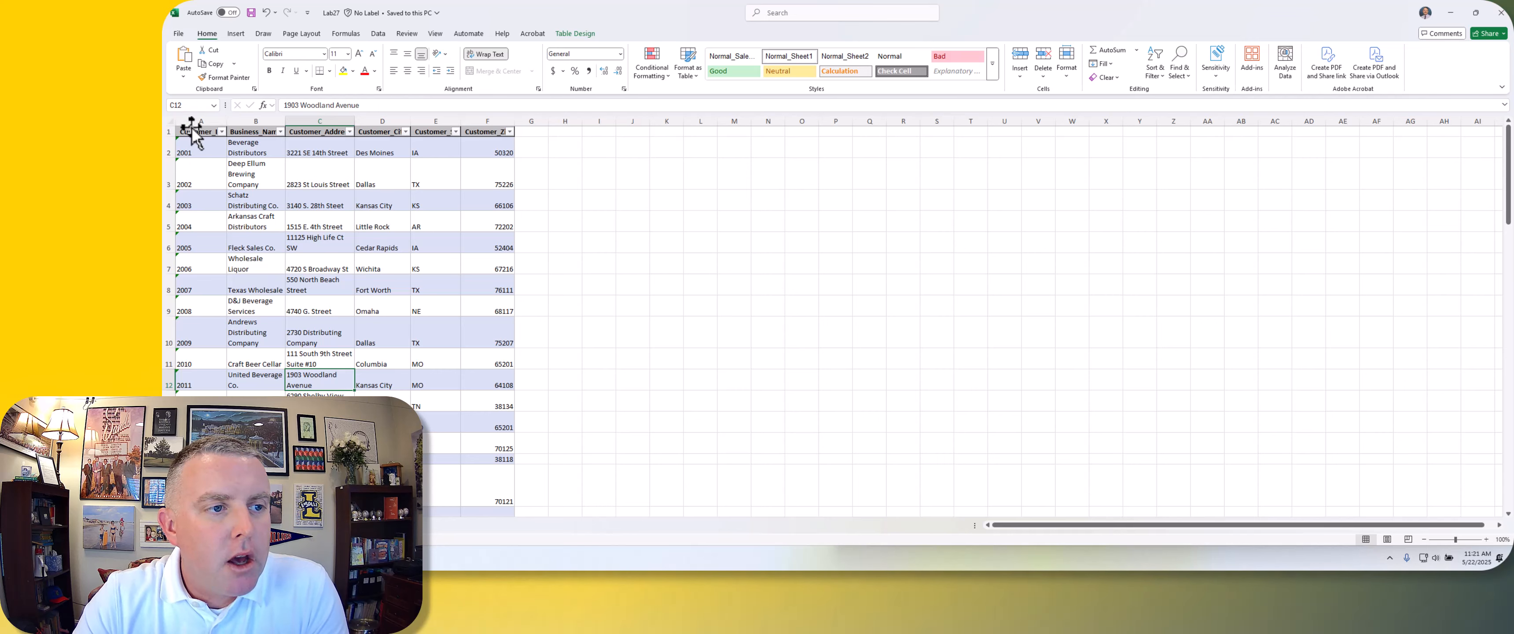
click(187, 144)
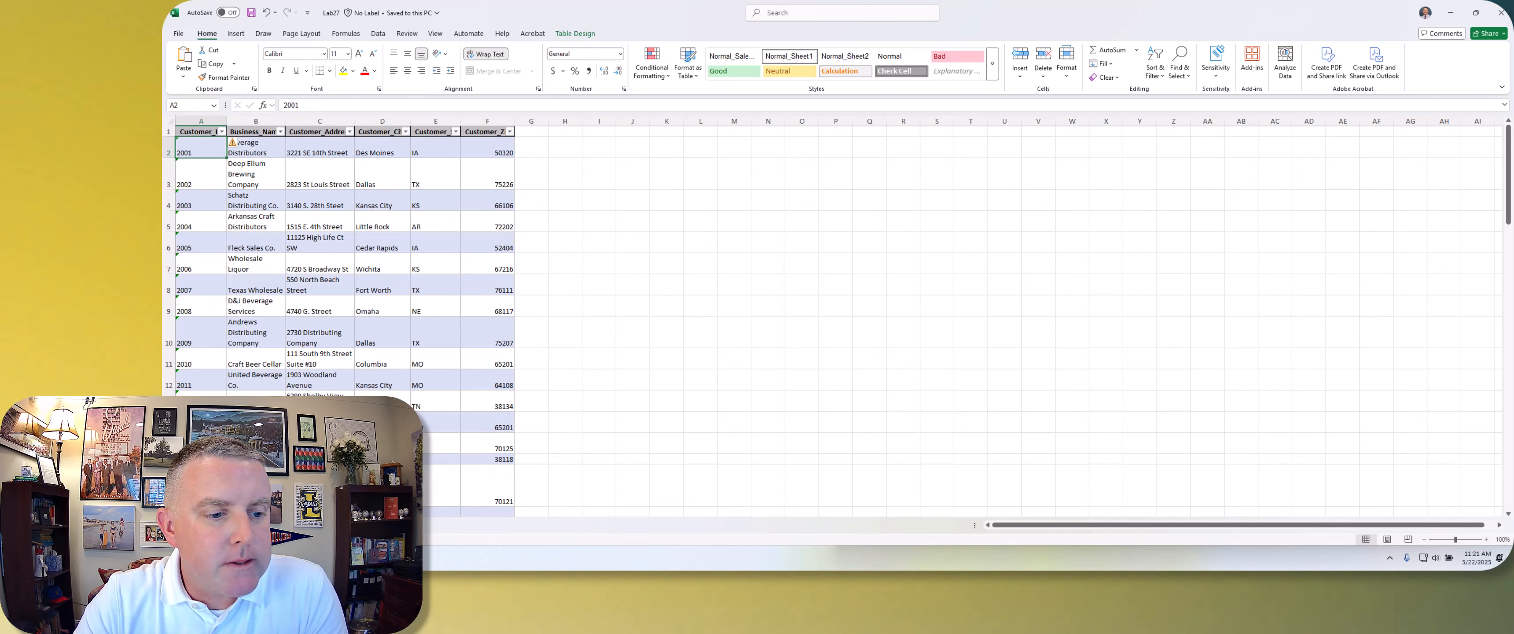
click(219, 525)
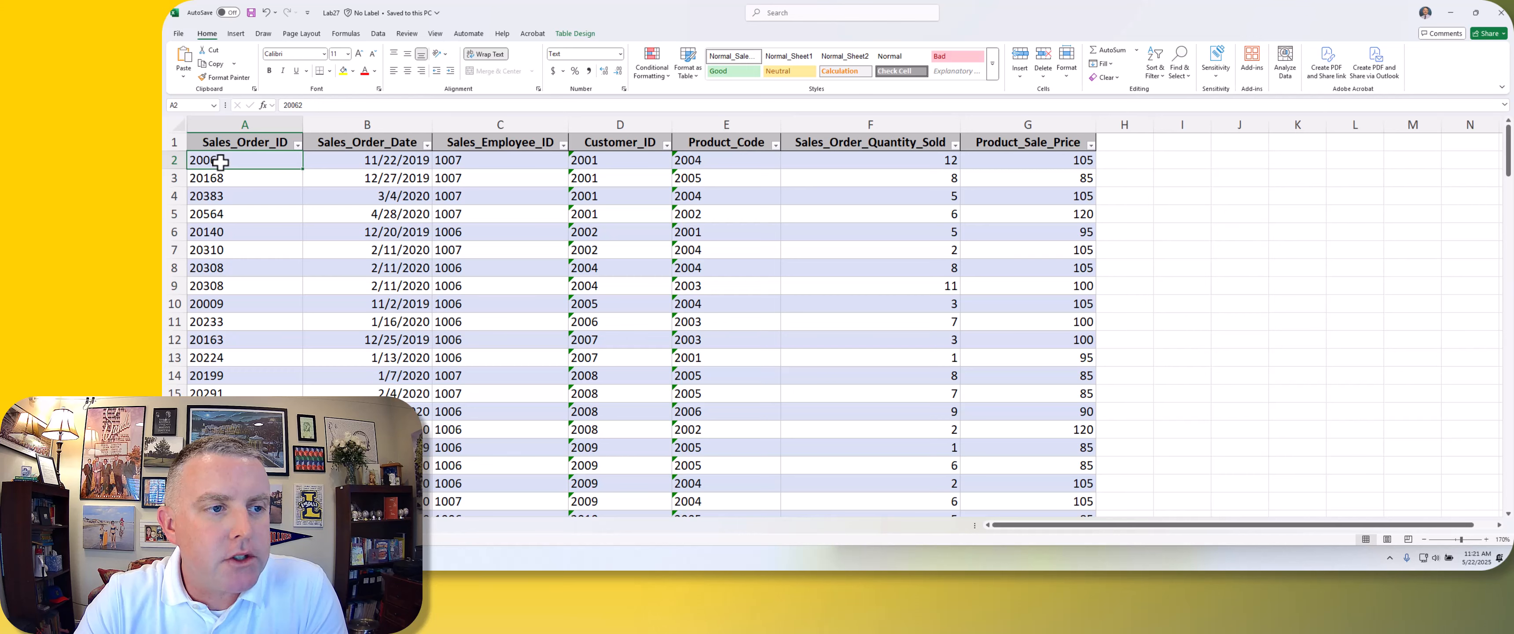
click(629, 166)
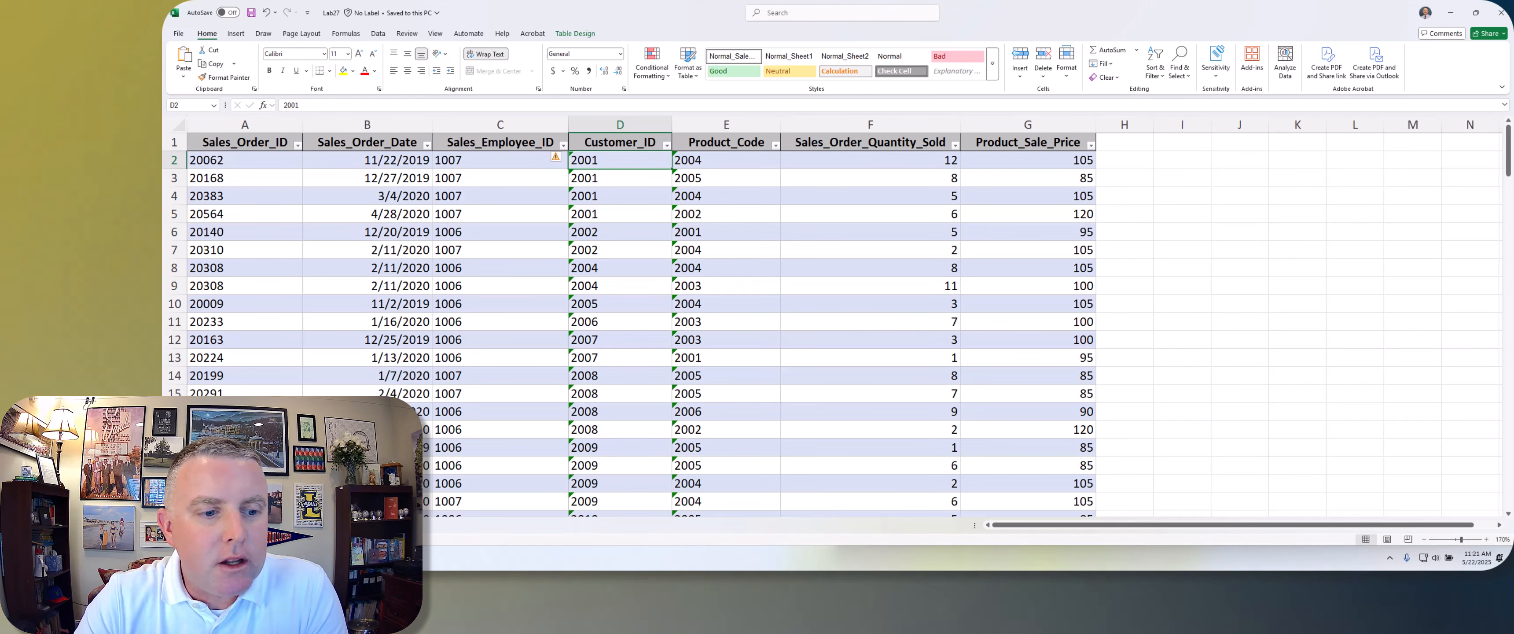
click(238, 525)
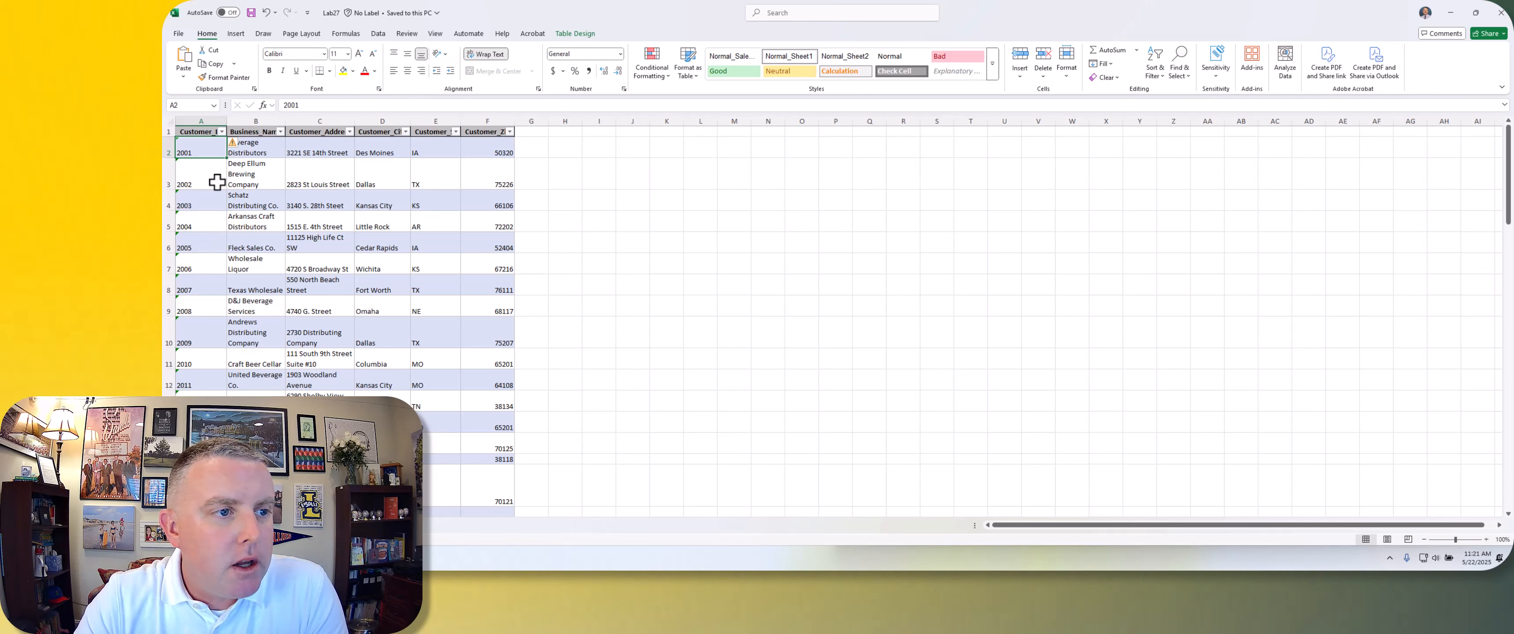
click(249, 147)
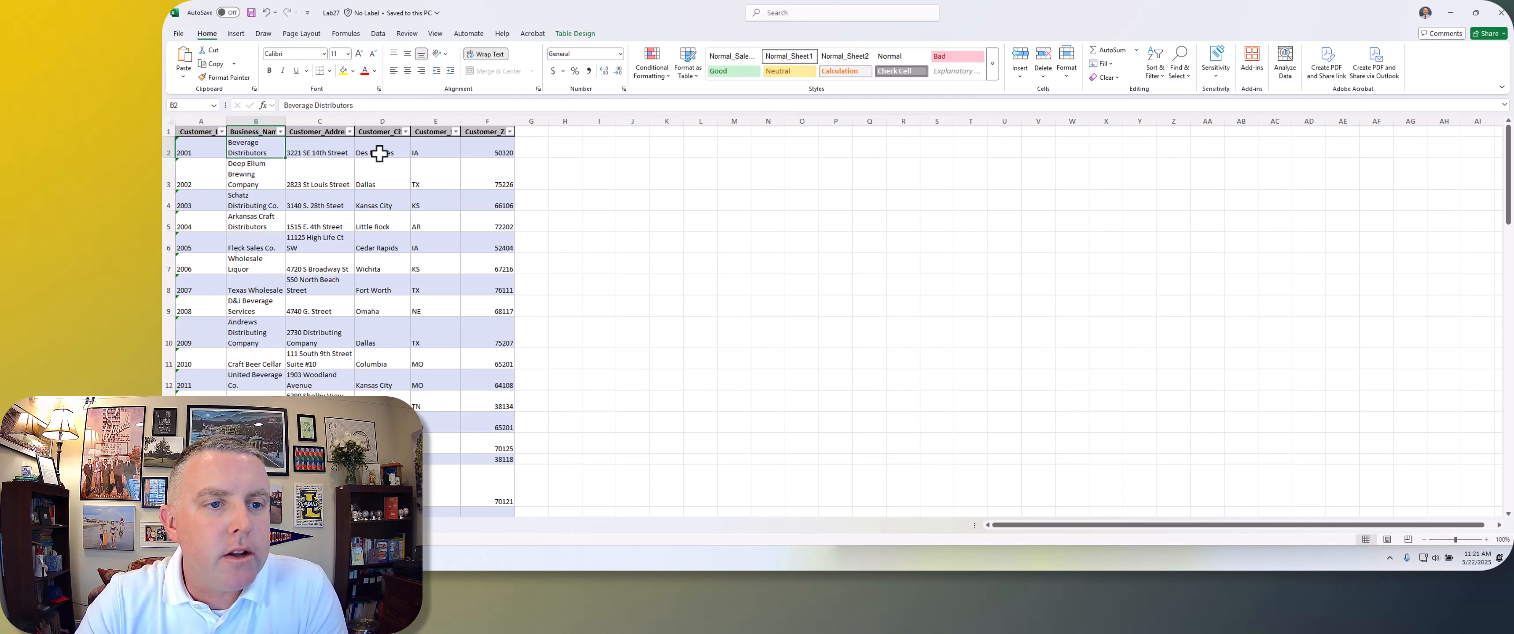
click(428, 151)
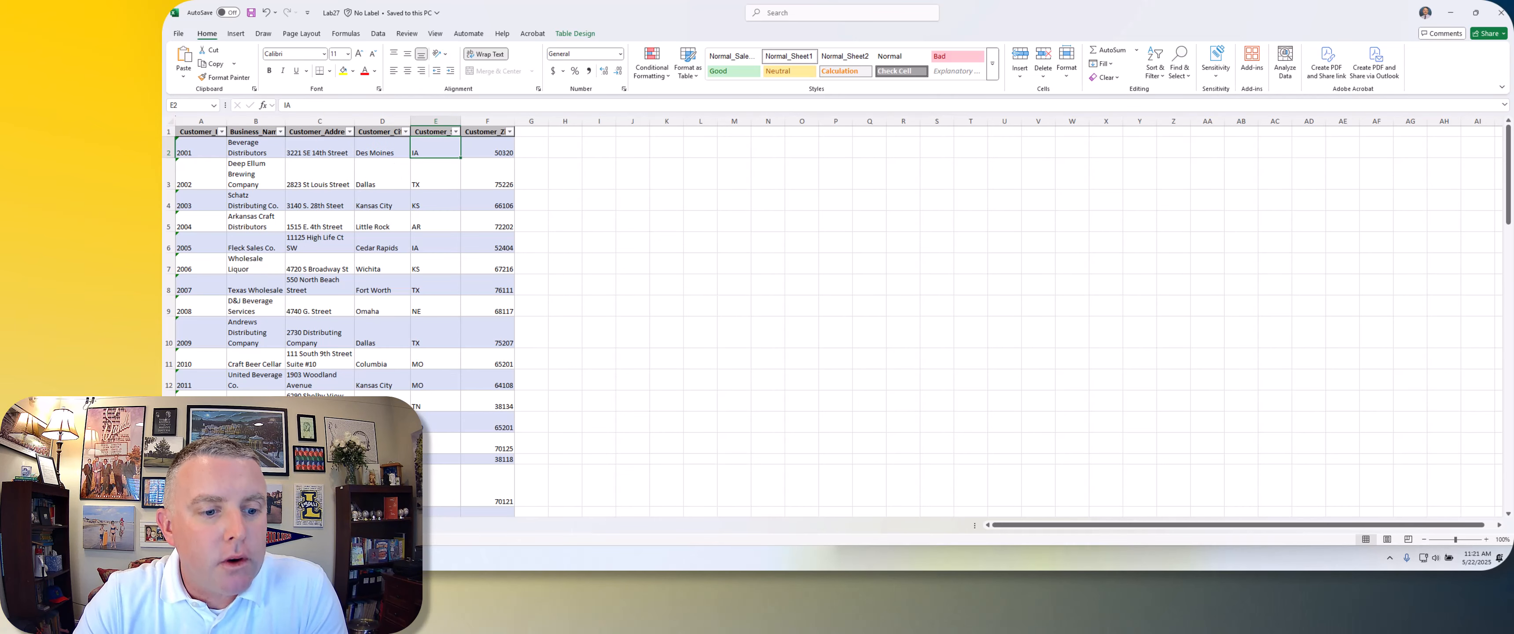
Examine the product codes and descriptions in the products table, including IPA, Imperial Stout and Stout.
key(ctrl+Page_Down)
click(202, 142)
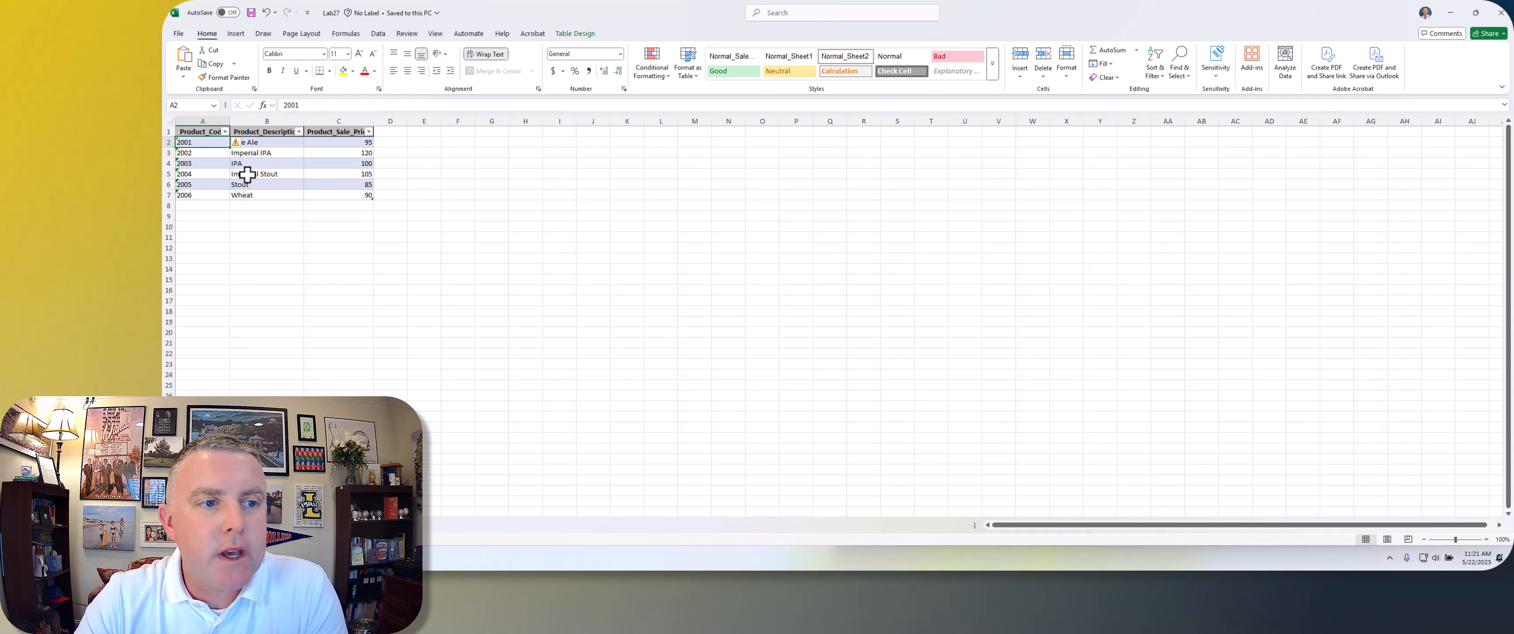
click(1486, 540)
click(1486, 540)
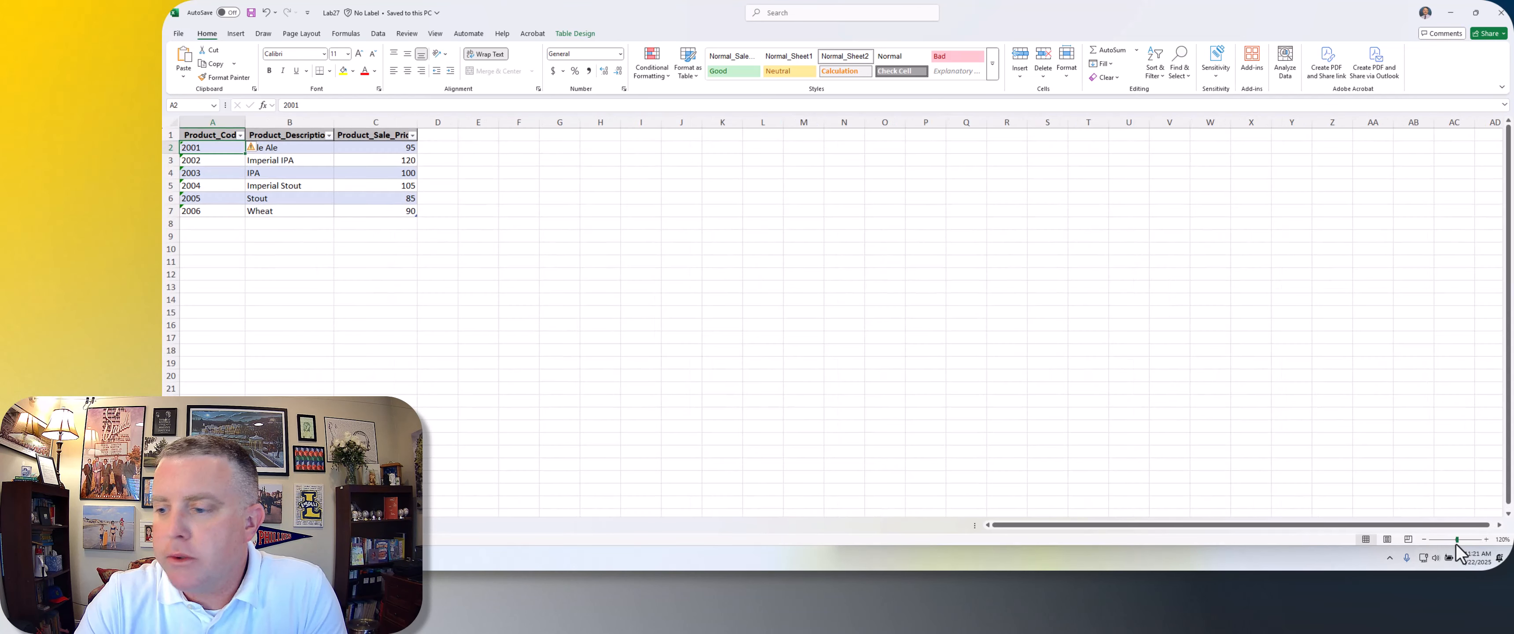
click(1486, 539)
click(1486, 539)
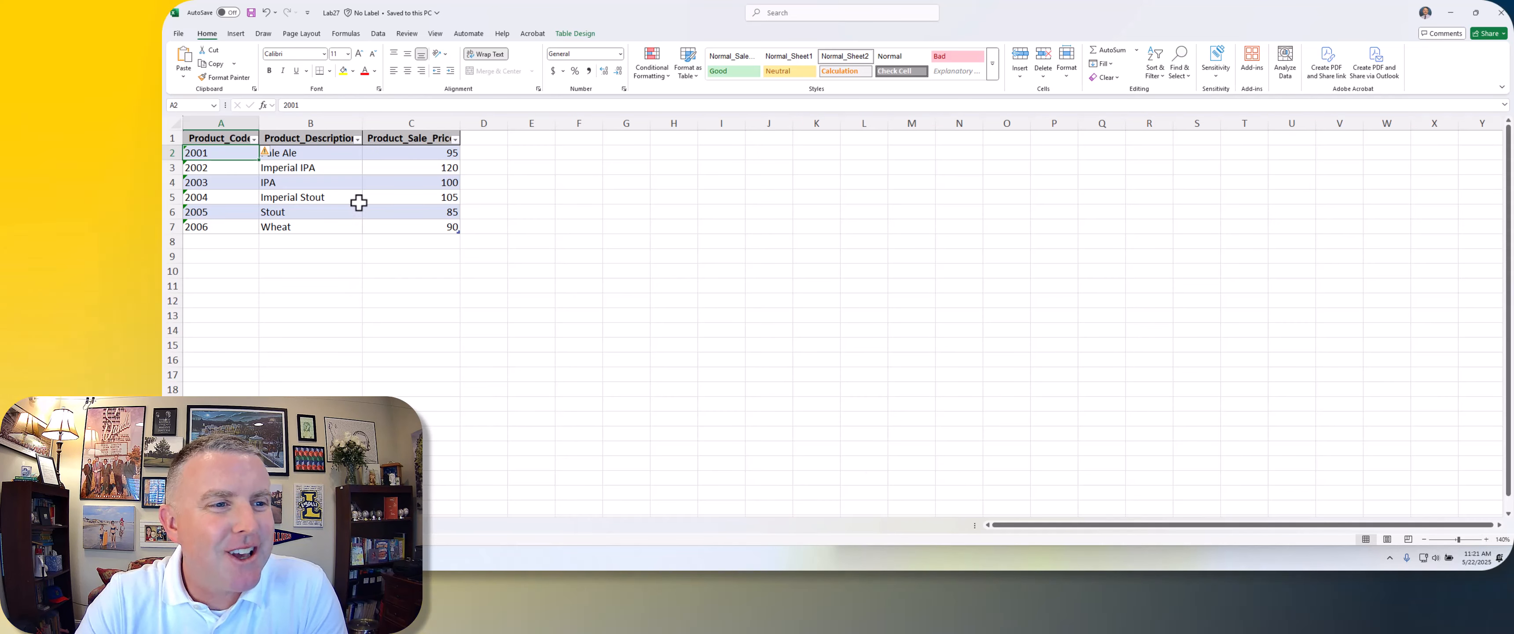
click(290, 156)
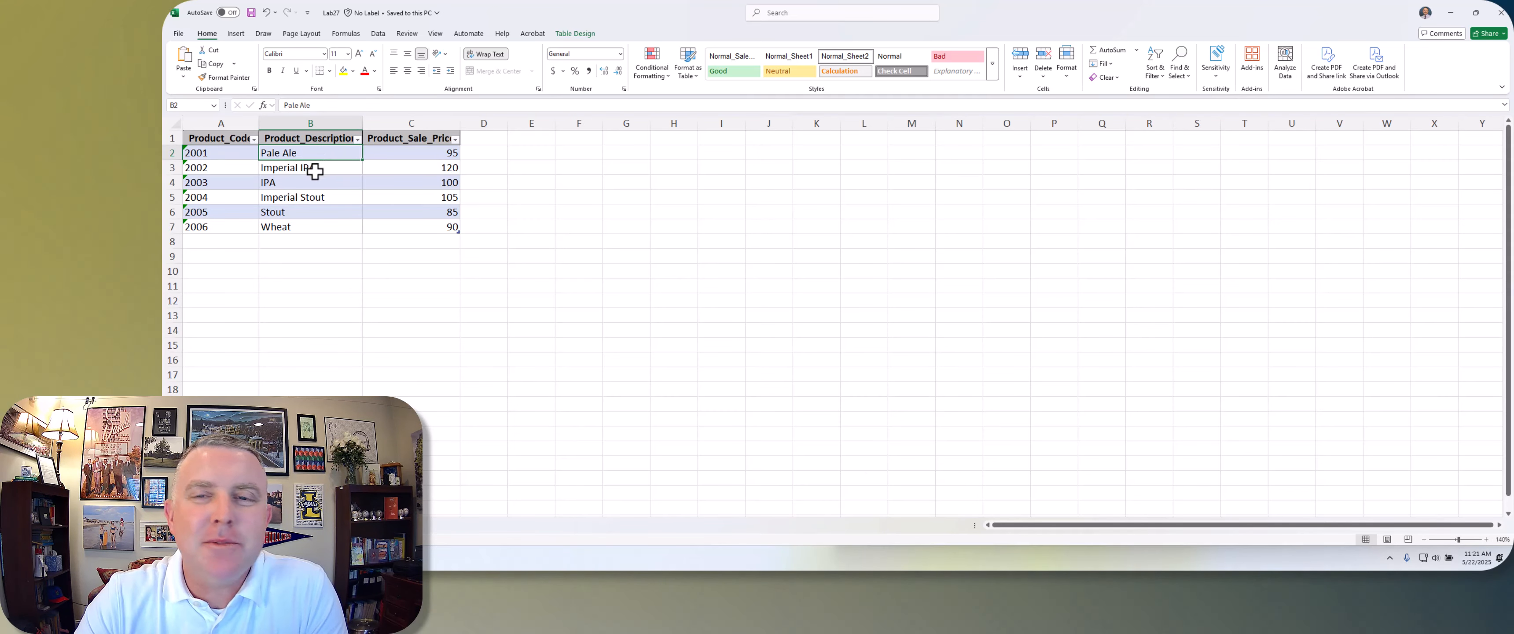
click(305, 165)
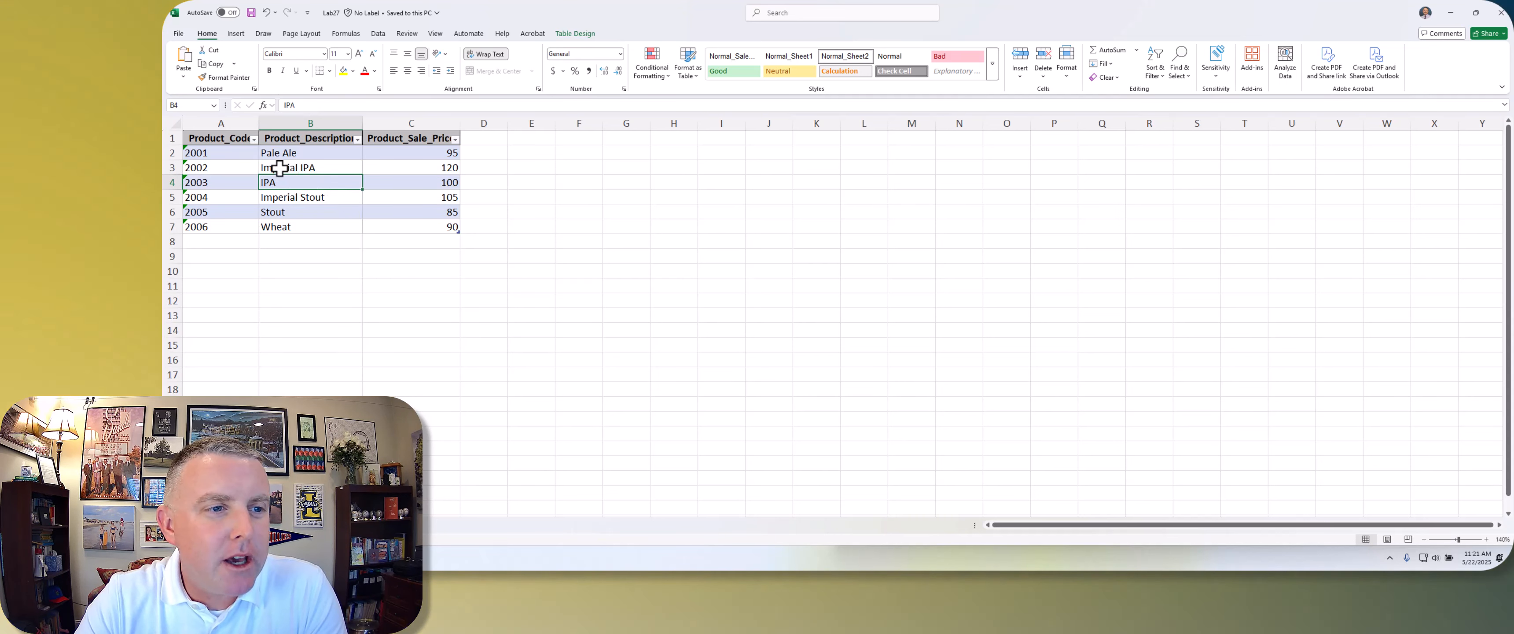
click(287, 197)
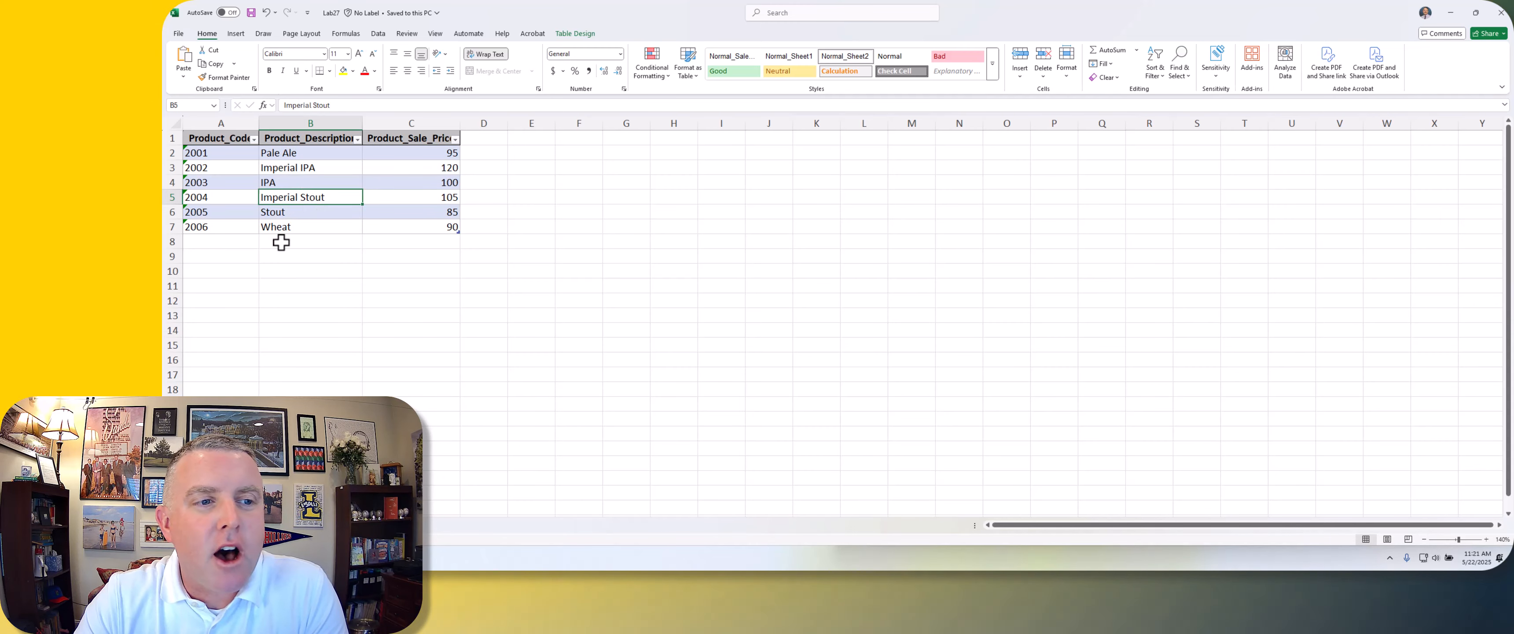
click(304, 213)
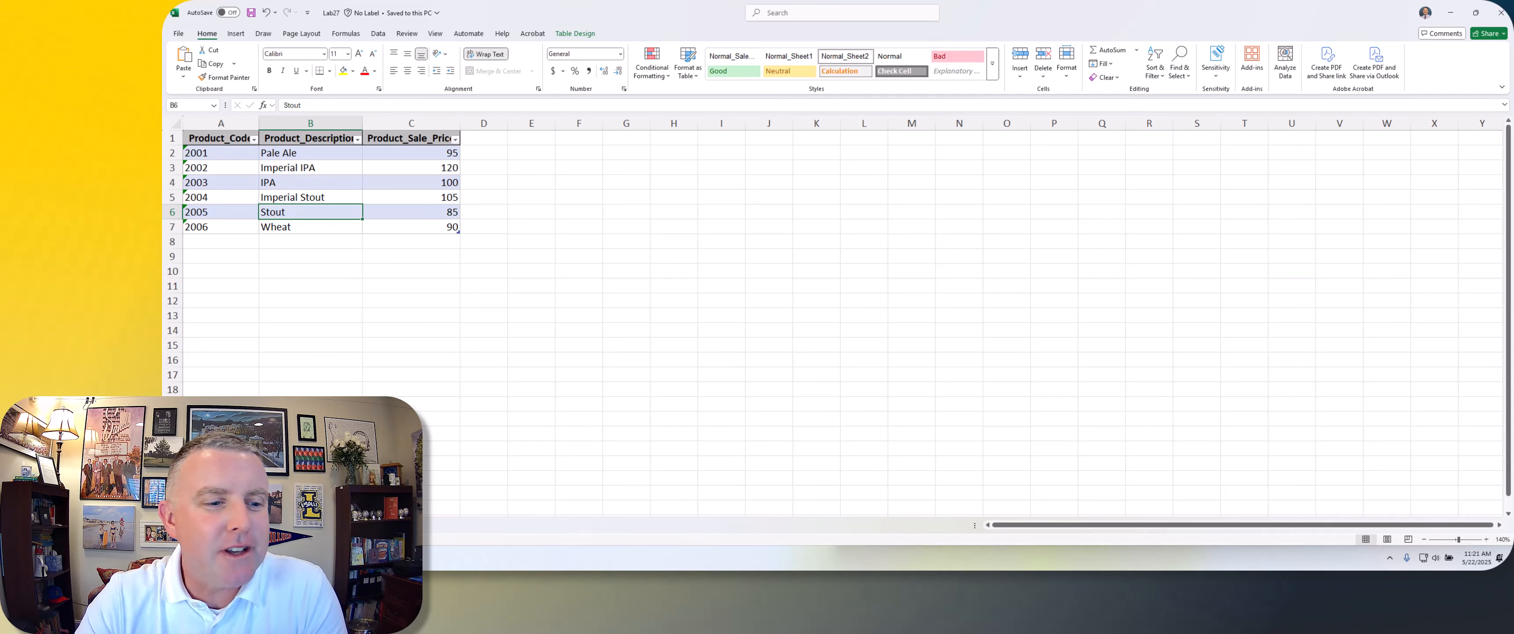
Create a PivotTable from the Sales_Transactions table on a new worksheet, adding the data to the Data Model.
key(ctrl+Page_Up)
key(ctrl+Page_Up)
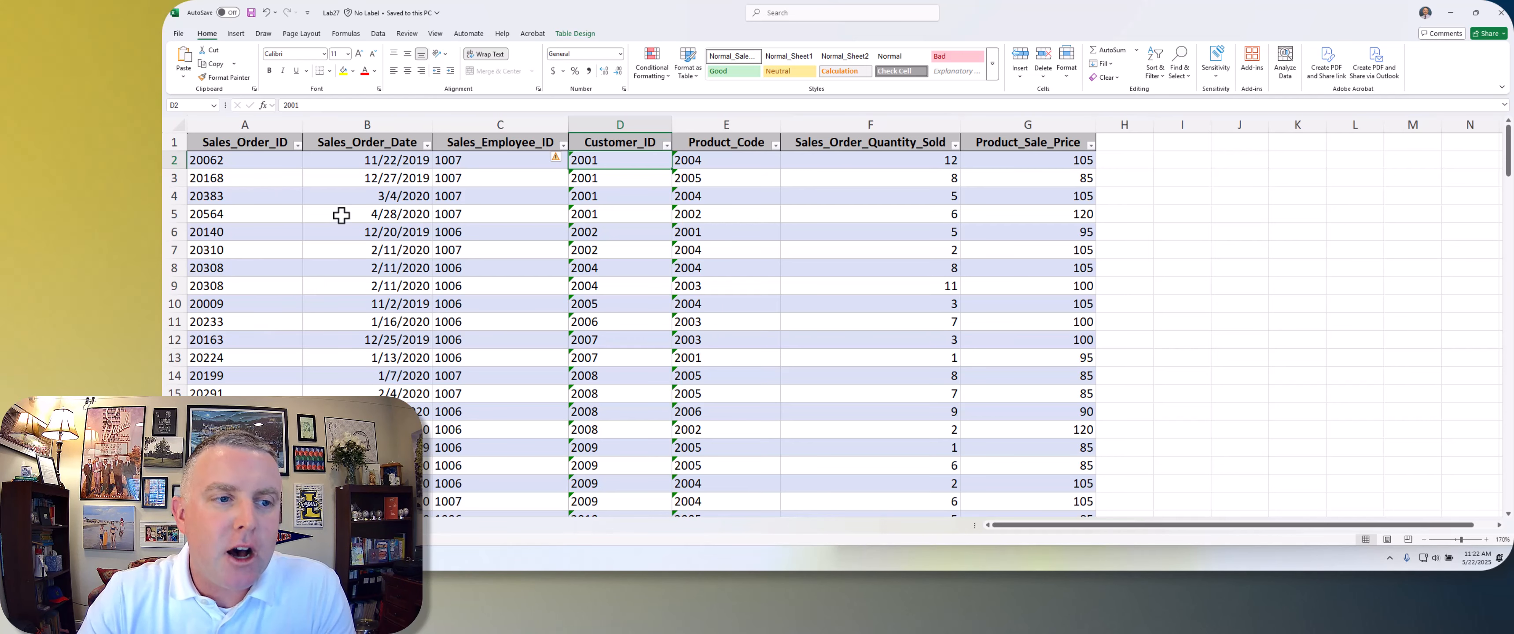
click(253, 154)
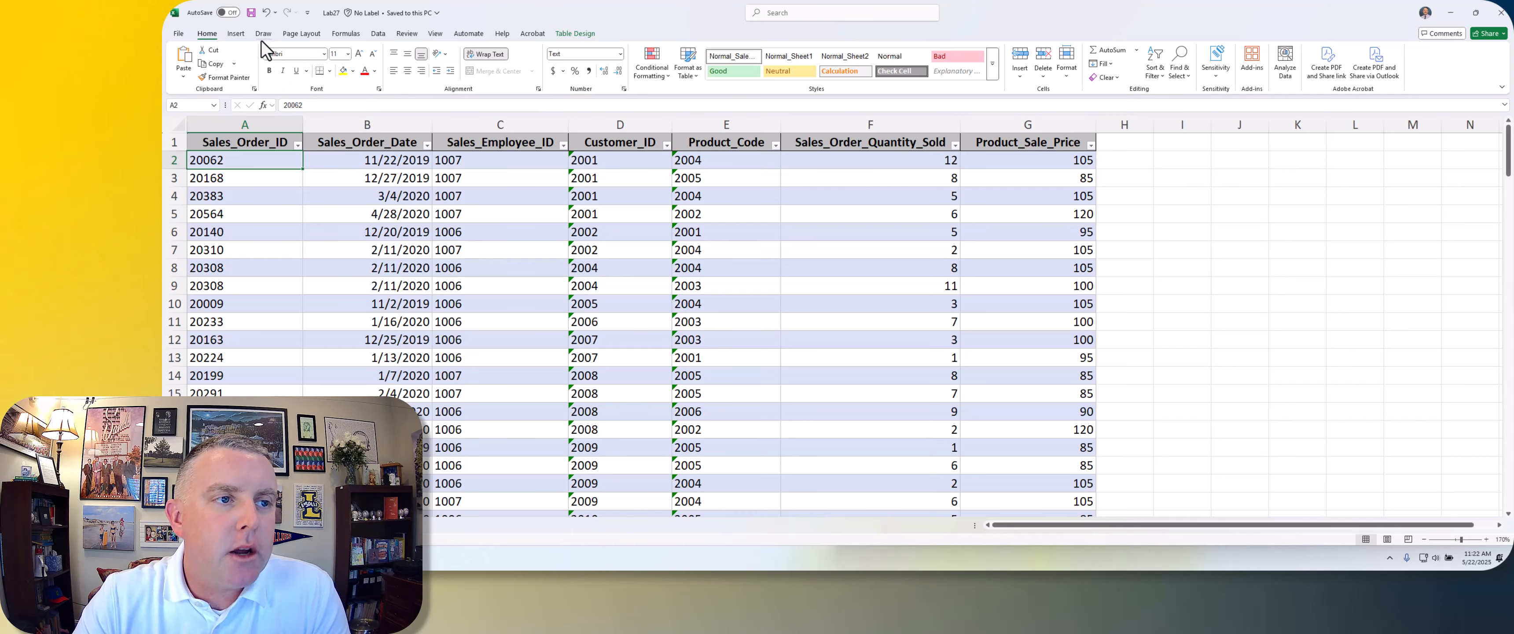
click(235, 33)
click(187, 59)
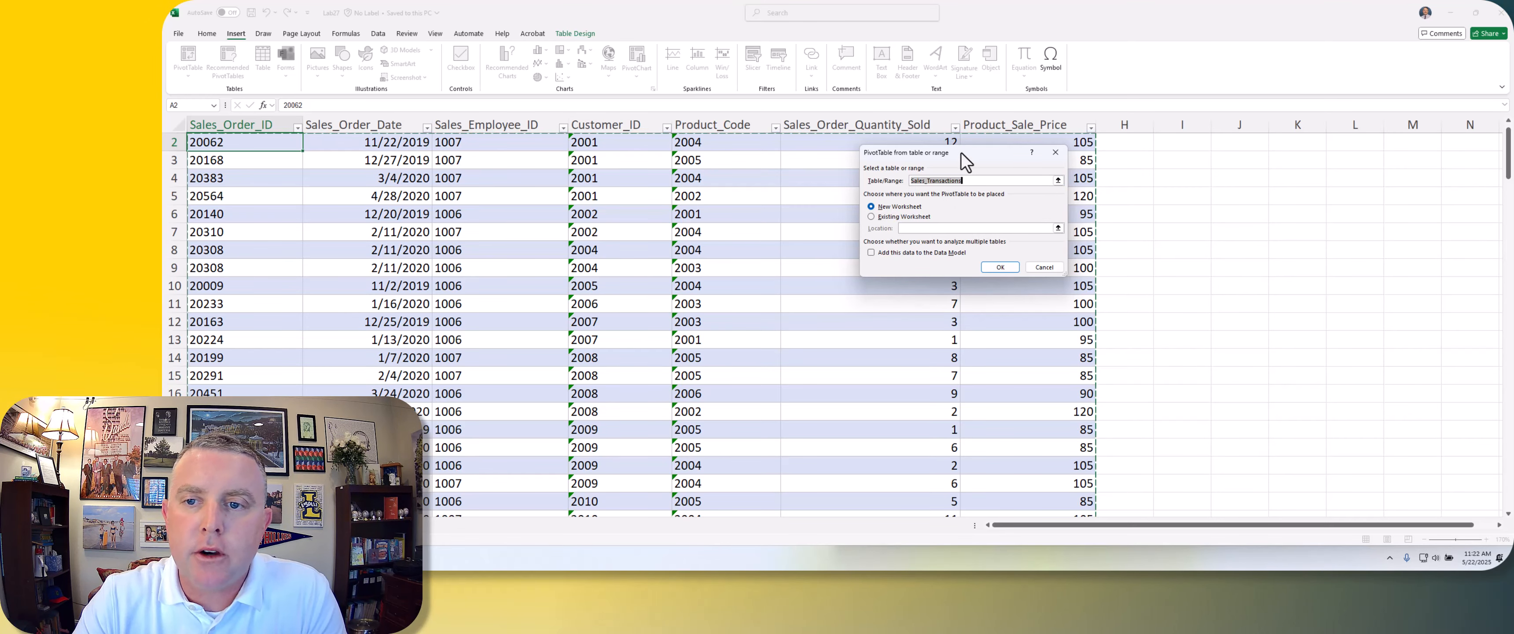
drag(962, 154, 809, 156)
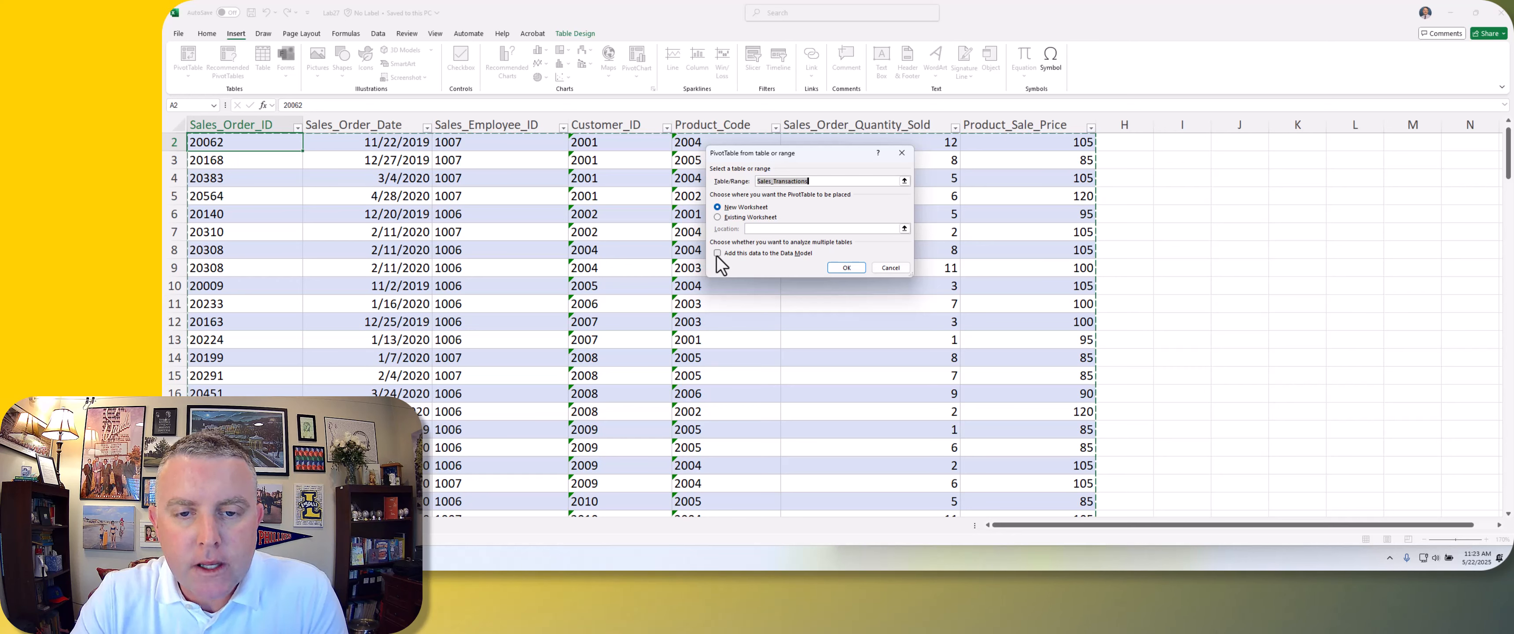
click(717, 254)
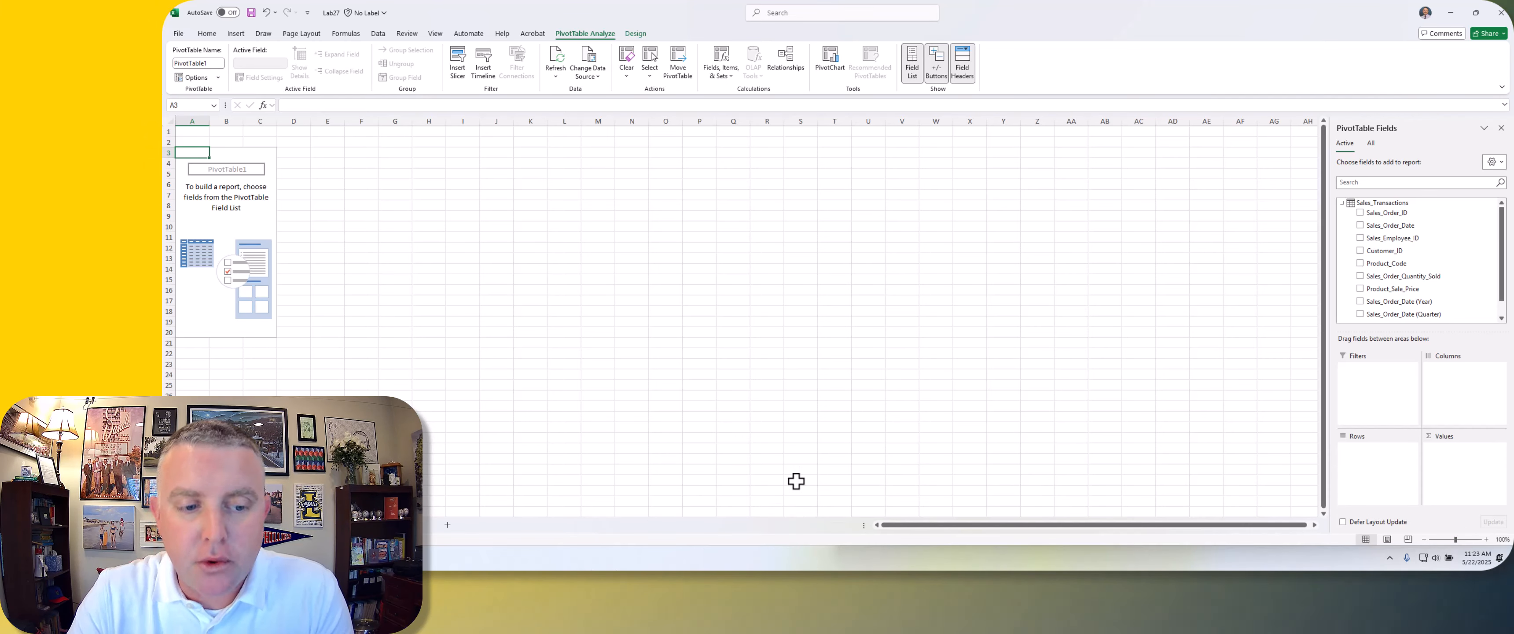
Enlarge the new worksheet's zoom to 170% and widen the PivotTable Fields pane.
click(1486, 539)
click(1486, 539)
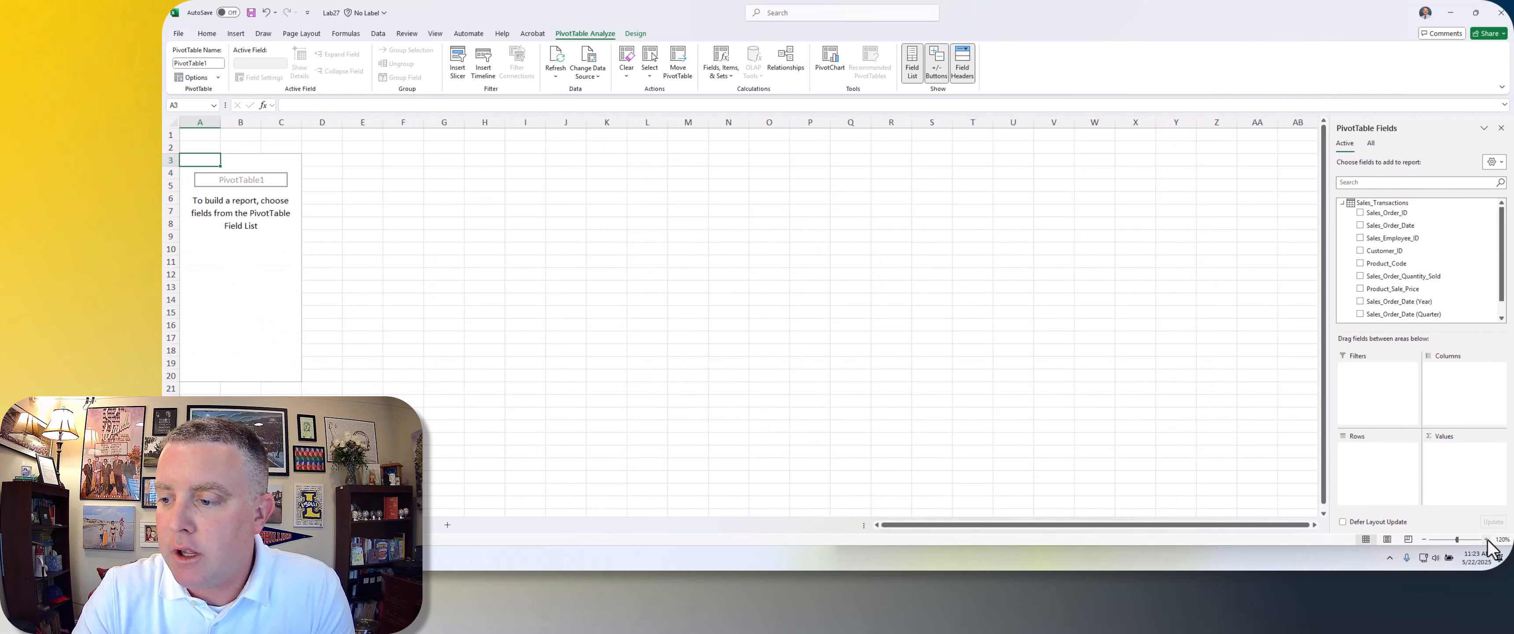
click(1486, 539)
click(1486, 539)
click(1487, 540)
click(1486, 539)
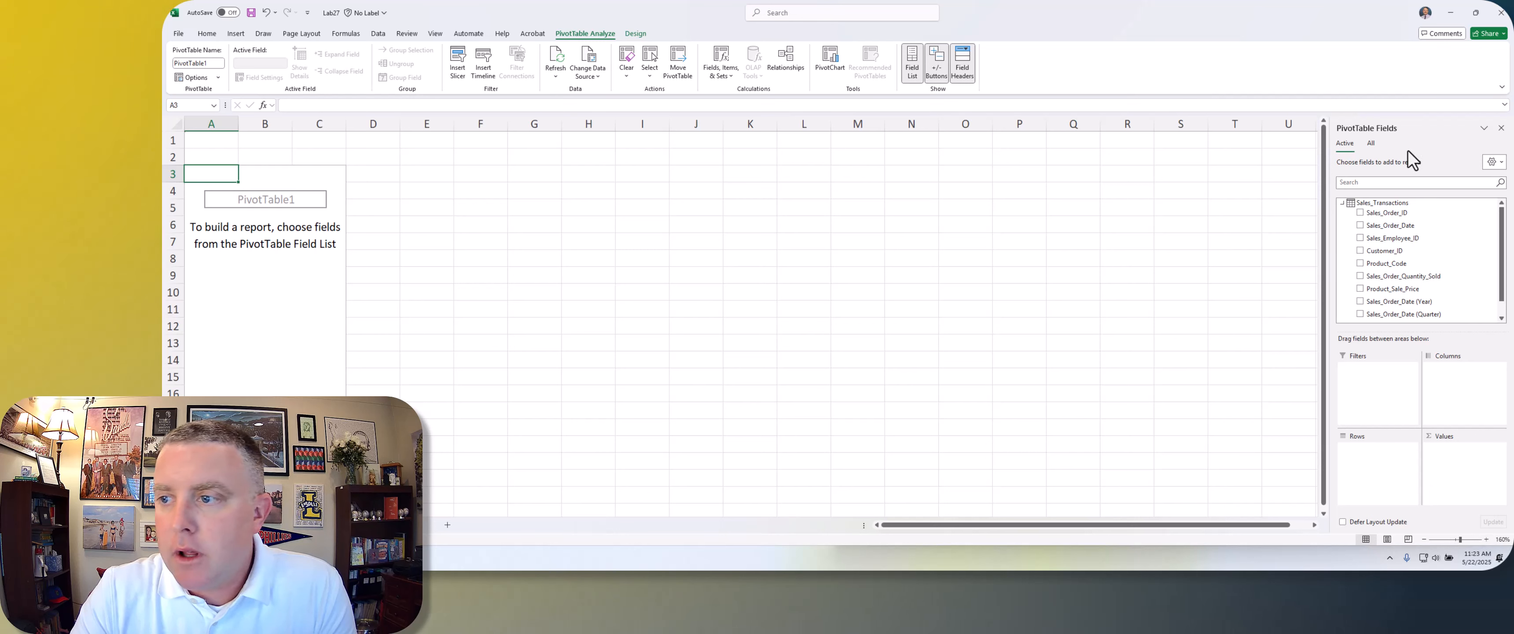
drag(1329, 321, 1227, 322)
click(1487, 539)
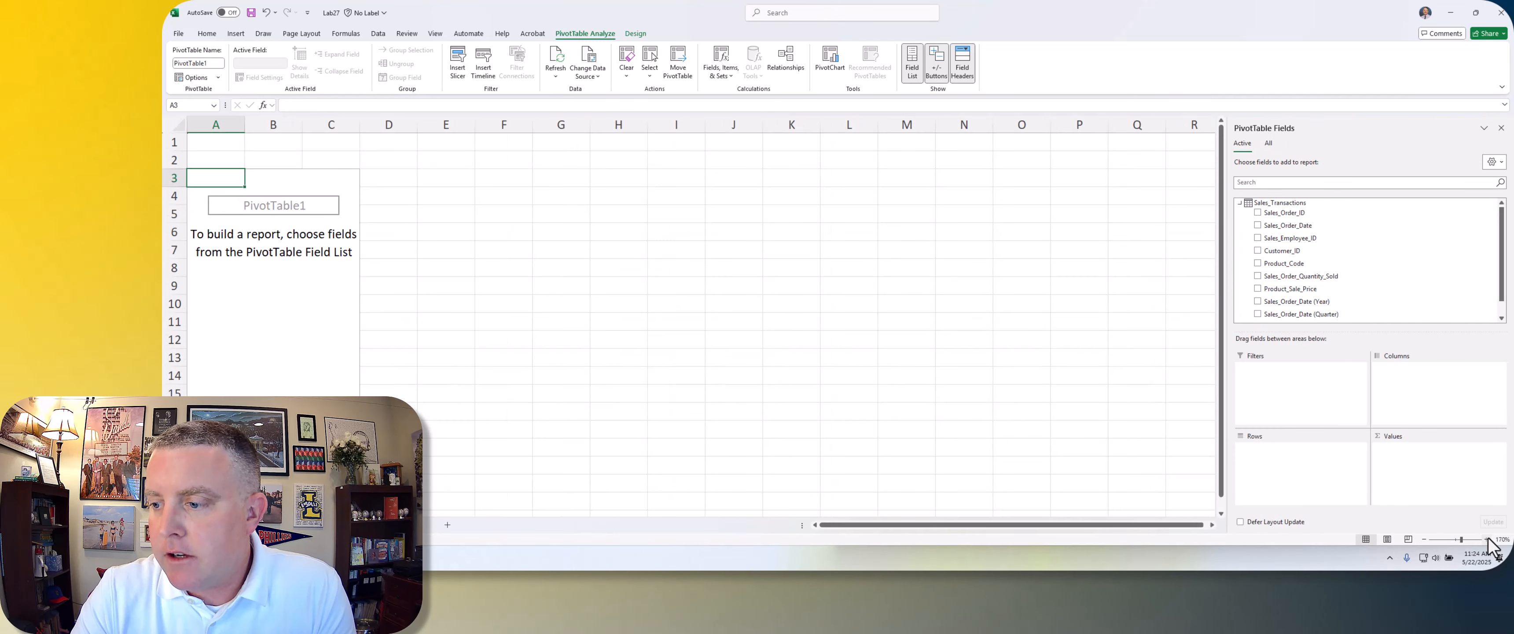
Show all tables in the PivotTable field list and examine the fields of Customers, Products and Sales_Transactions.
click(1267, 144)
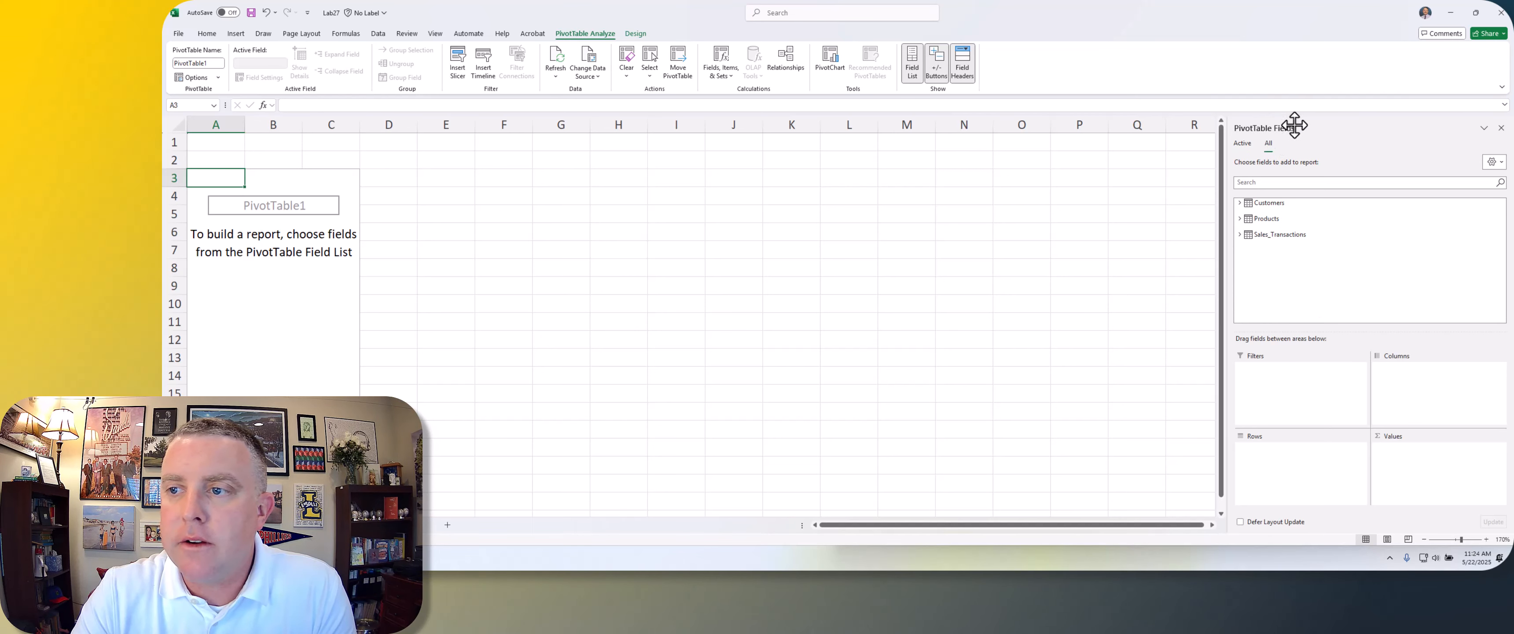
click(1241, 204)
click(1240, 203)
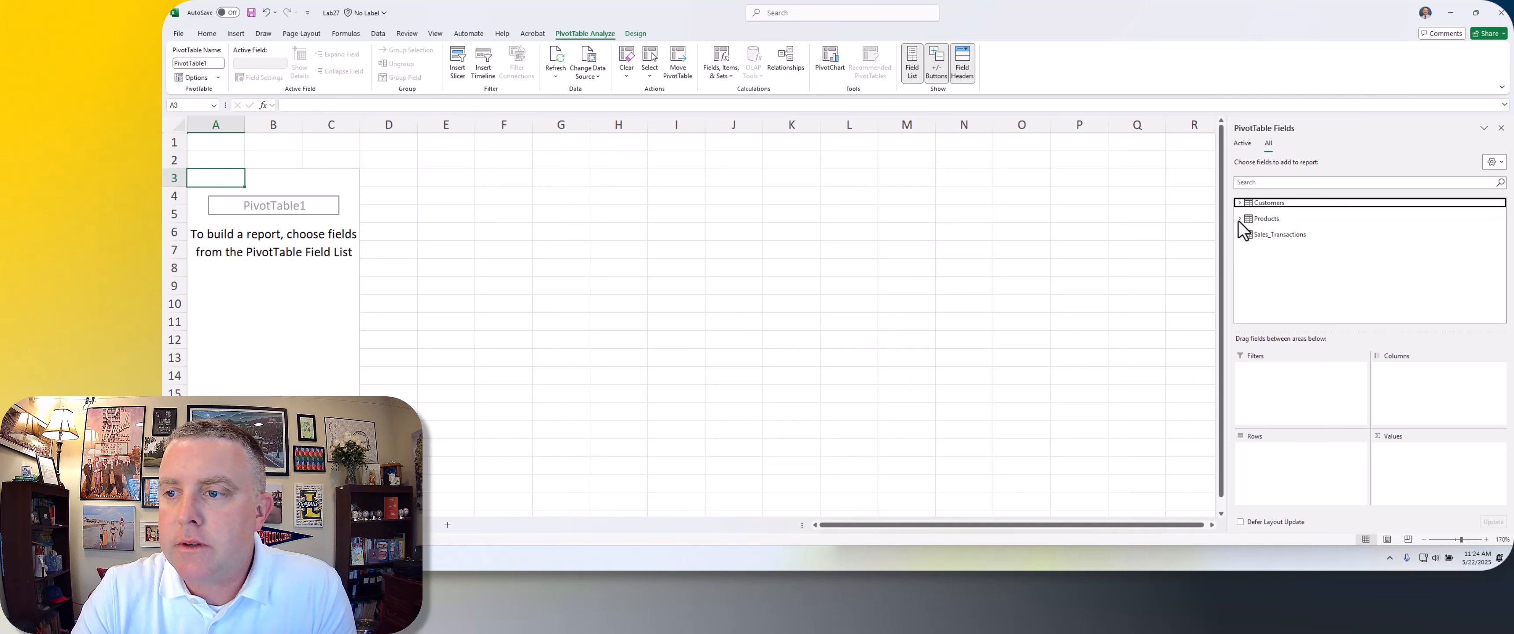
click(1239, 219)
click(1239, 271)
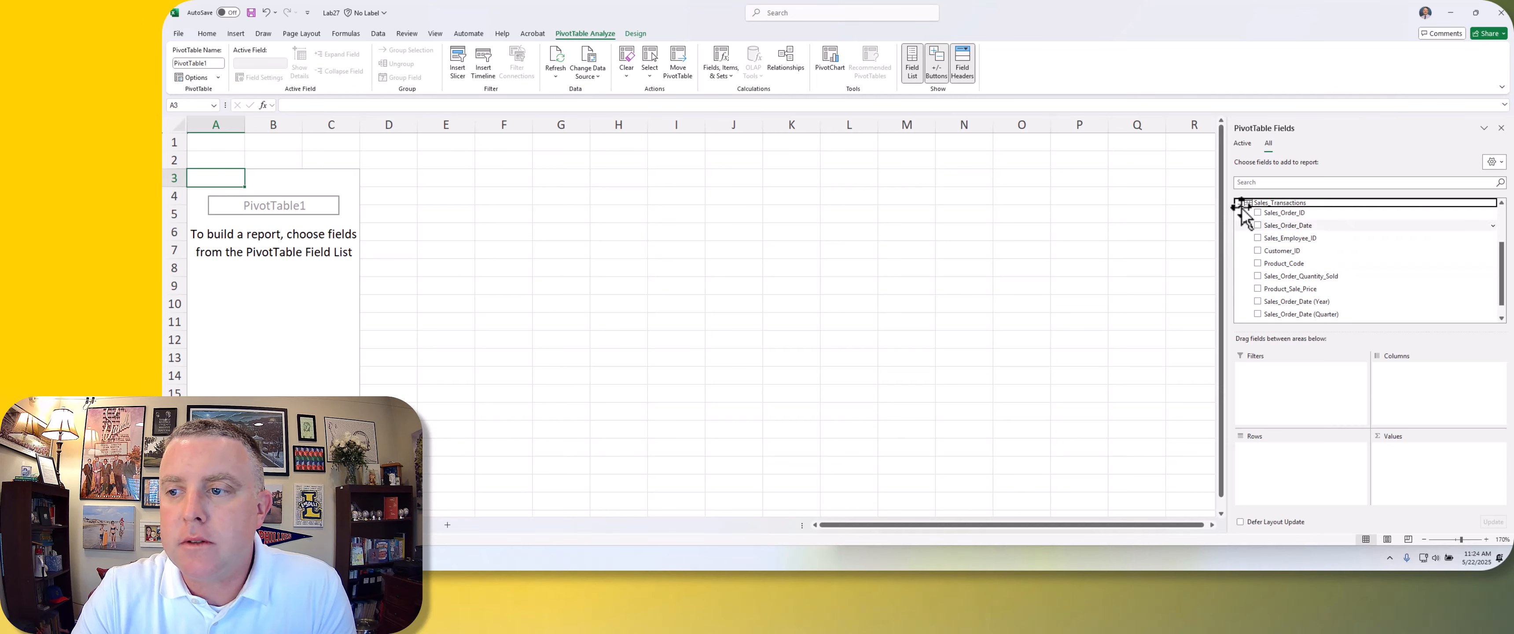
scroll(1241, 241, up, 2)
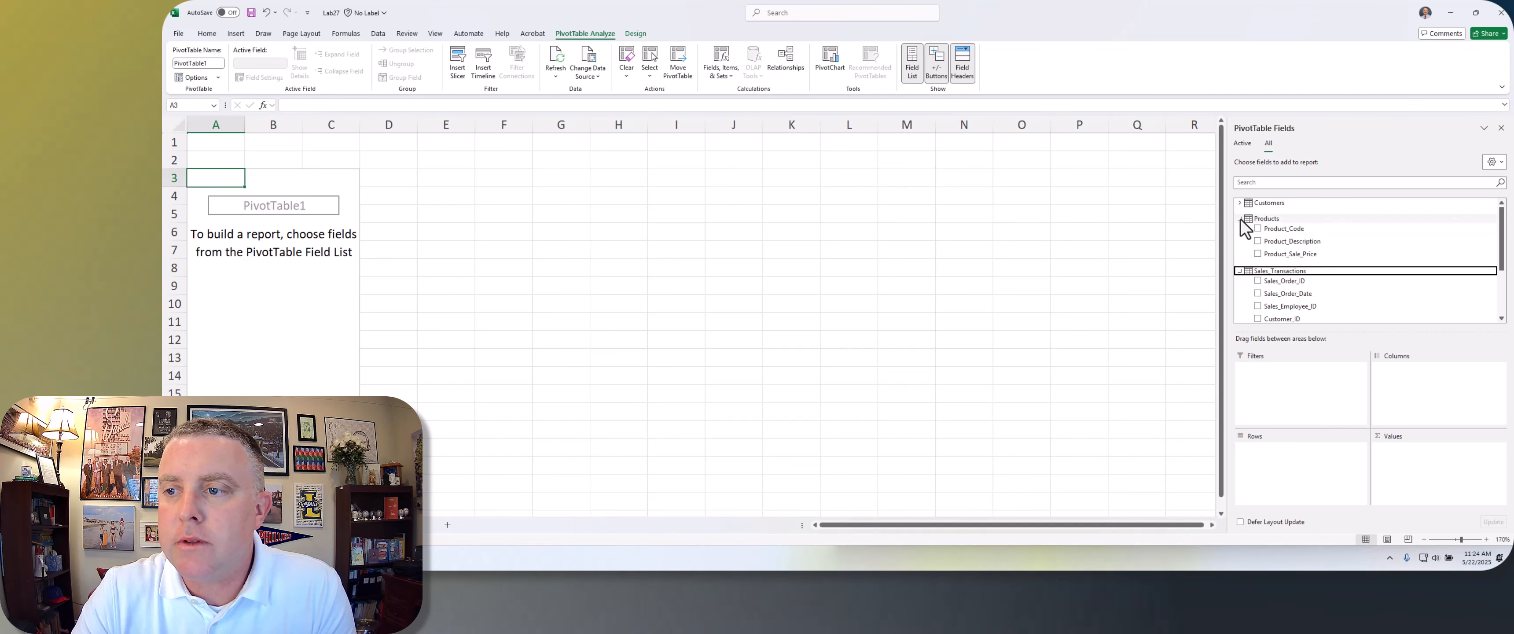
click(1239, 219)
click(1239, 203)
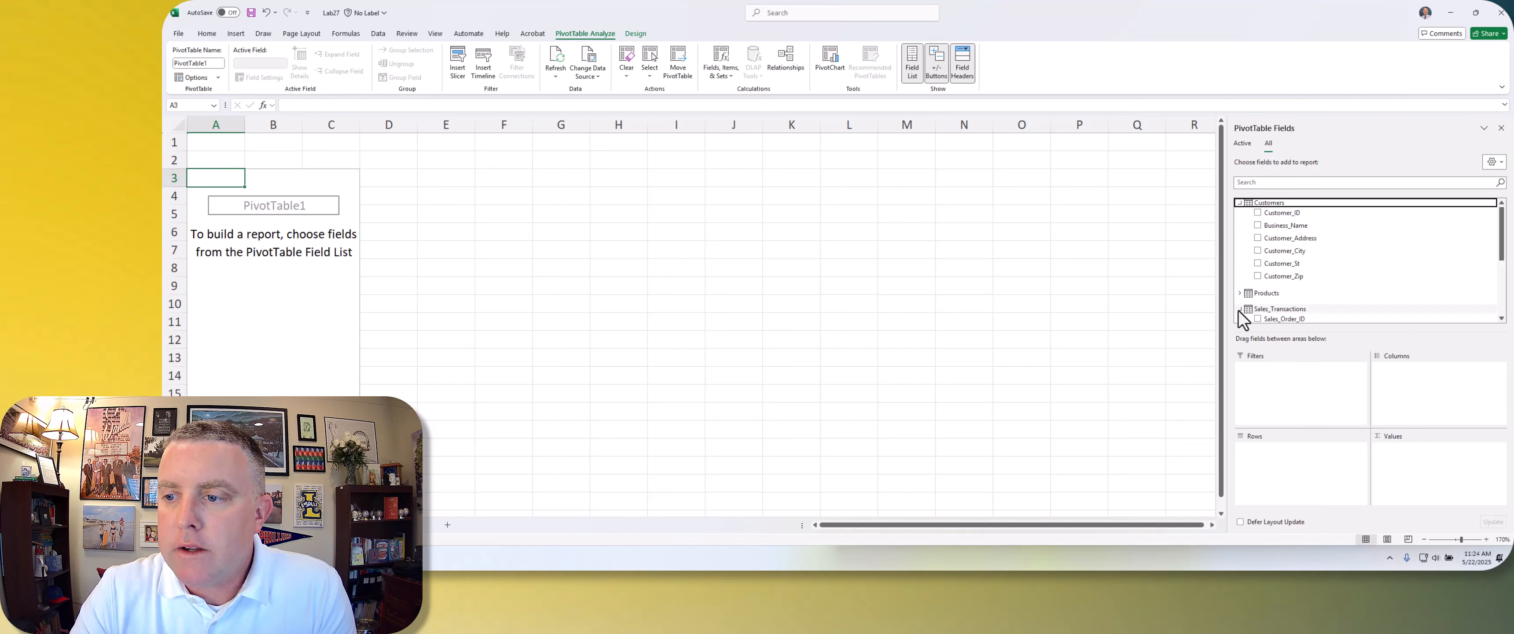
click(1241, 308)
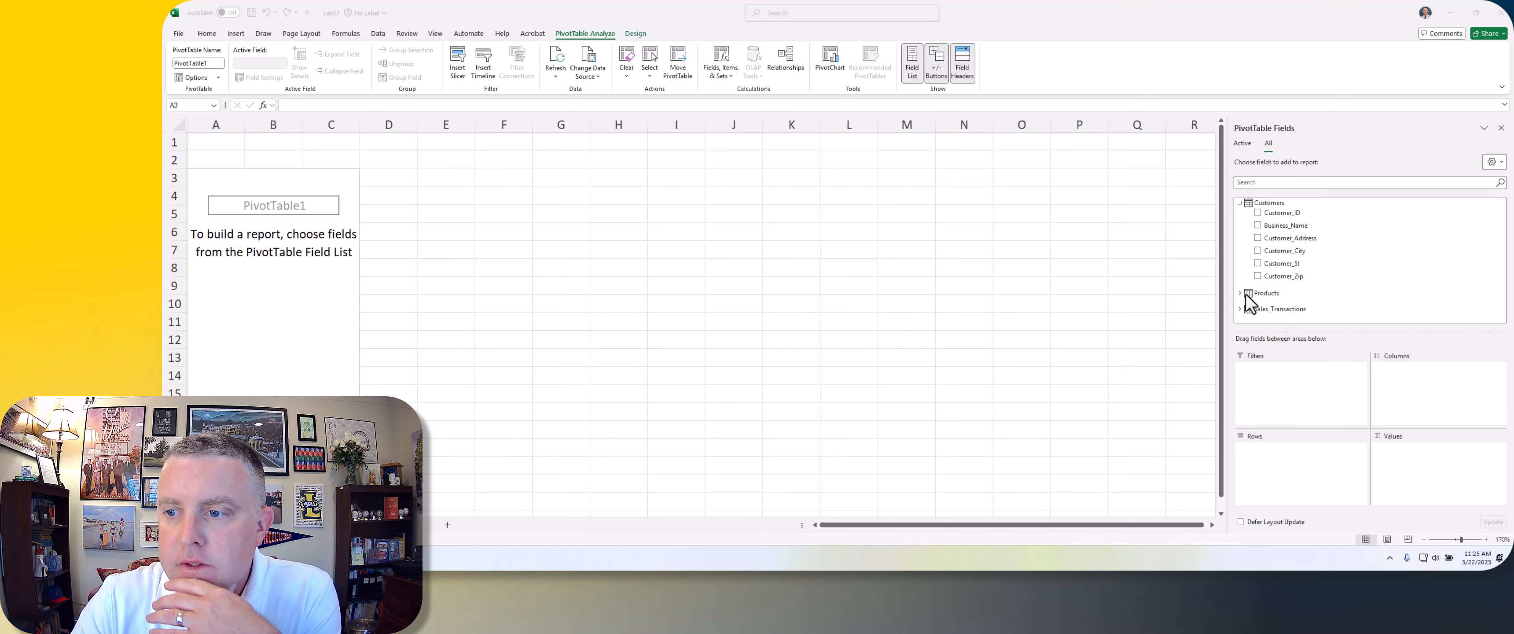
Add Product_Description from Products to the PivotTable rows and Sales_Order_Quantity_Sold from Sales_Transactions to the values.
click(1250, 307)
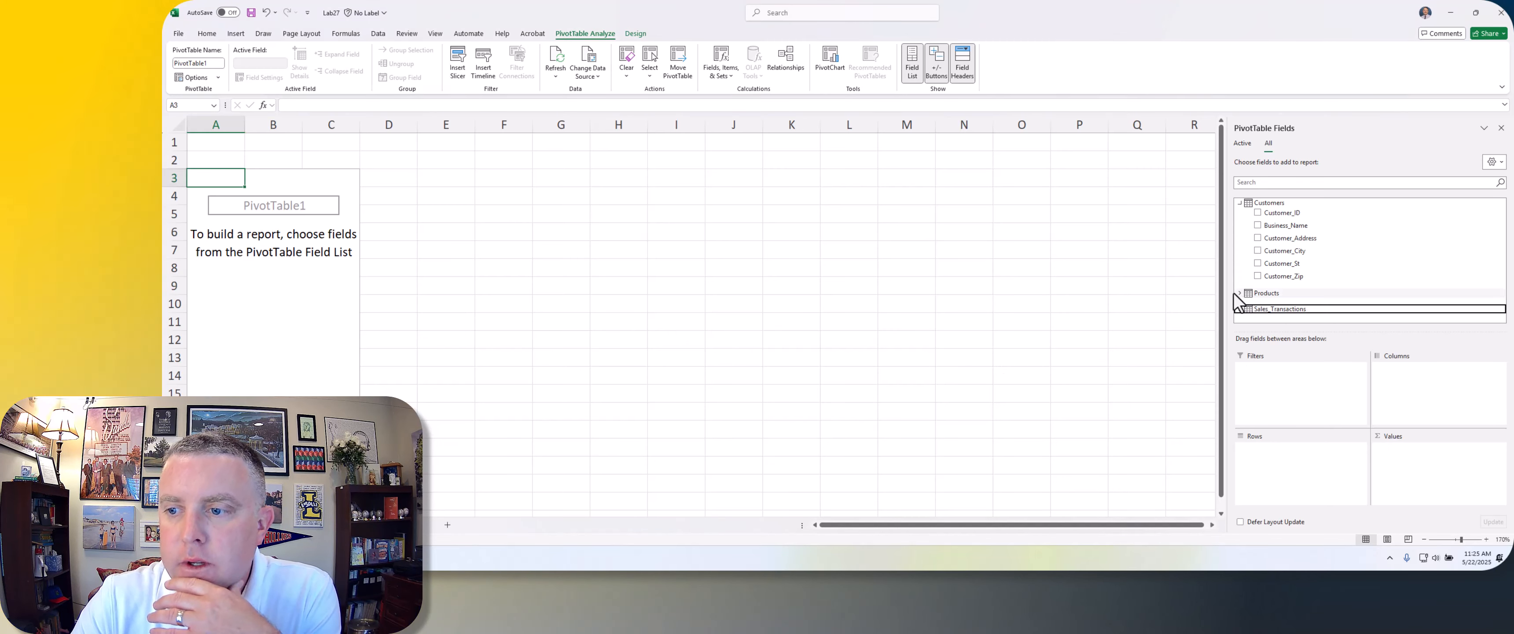
click(1239, 203)
click(1239, 219)
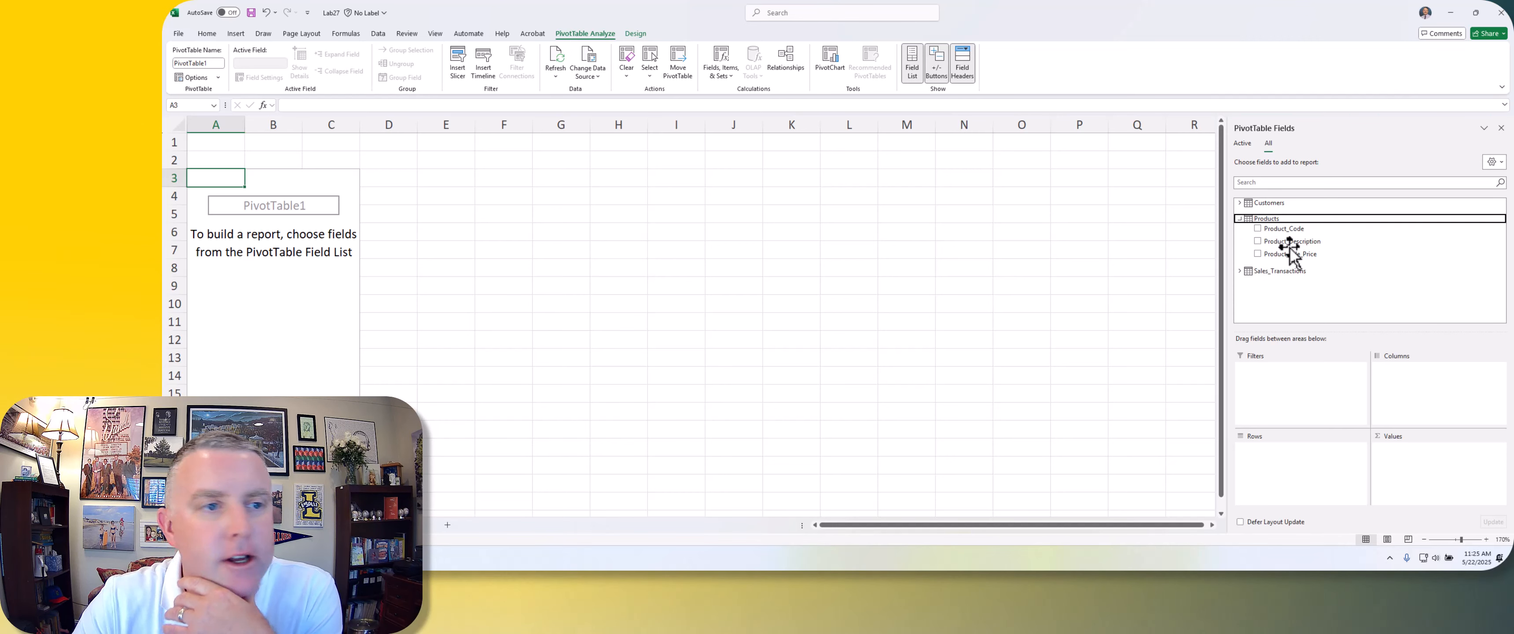
drag(1293, 242, 1295, 291)
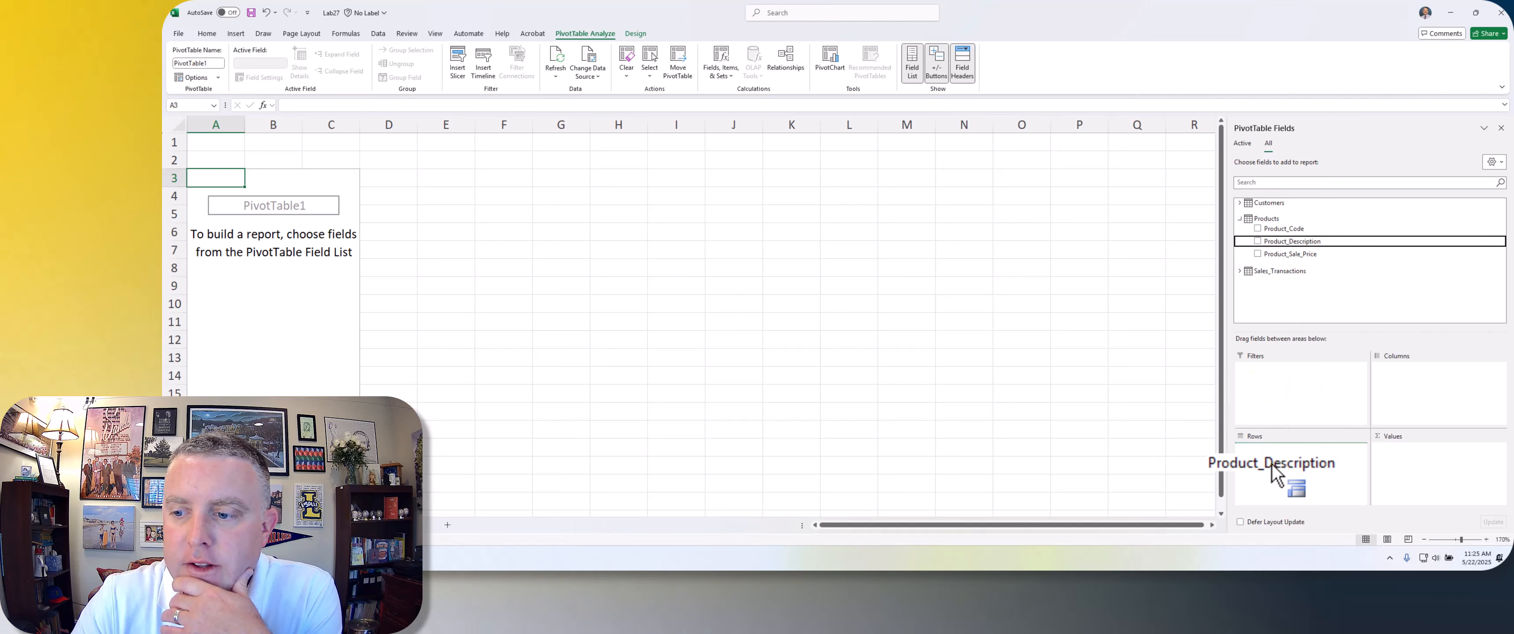
drag(1276, 473, 1276, 473)
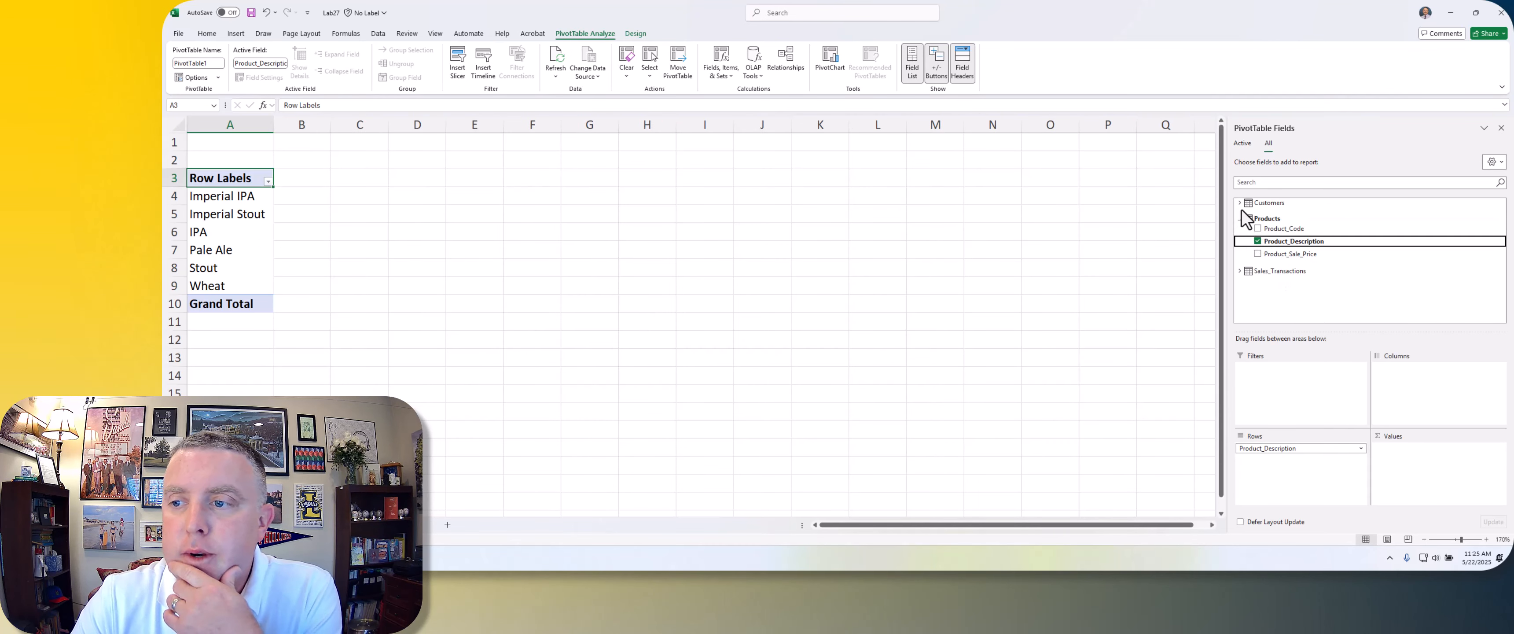
click(1241, 271)
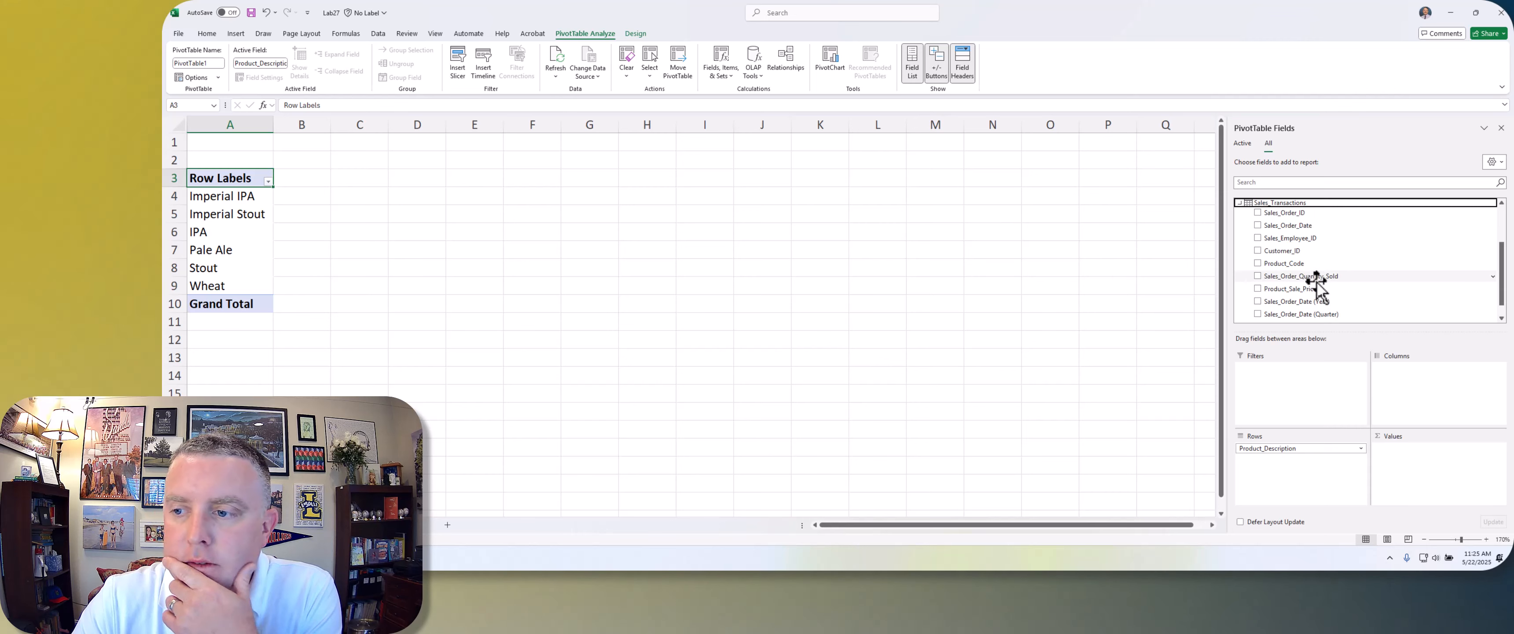
drag(1318, 277, 1404, 468)
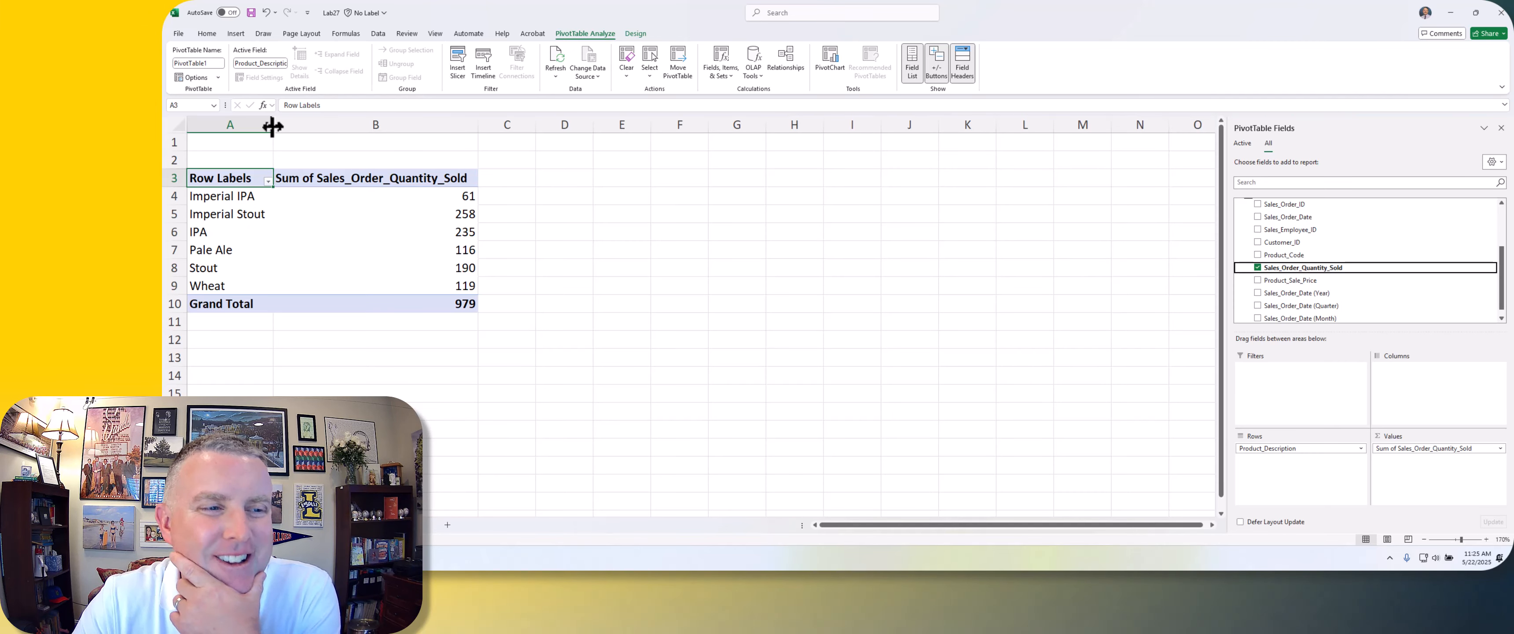
Examine the quantity sold for each product description, including Imperial Stout, Stout, IPA and Imperial IPA.
click(448, 199)
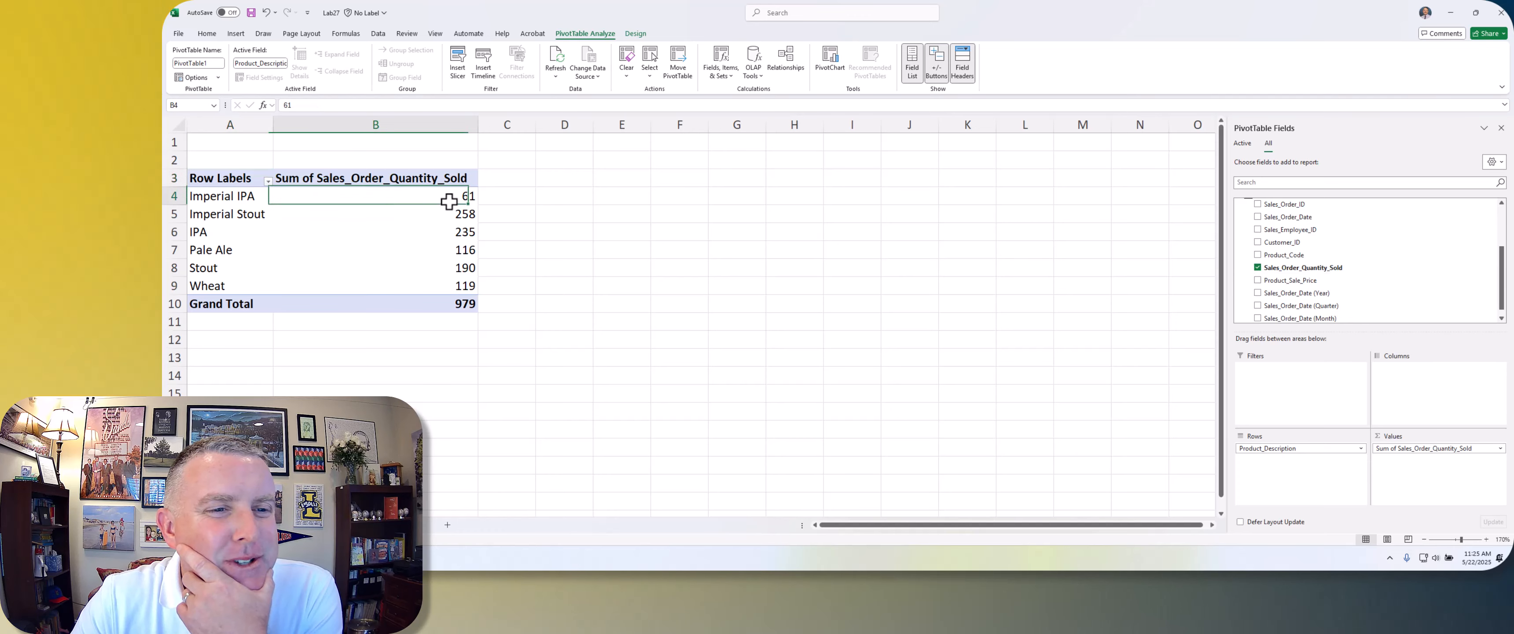
click(235, 209)
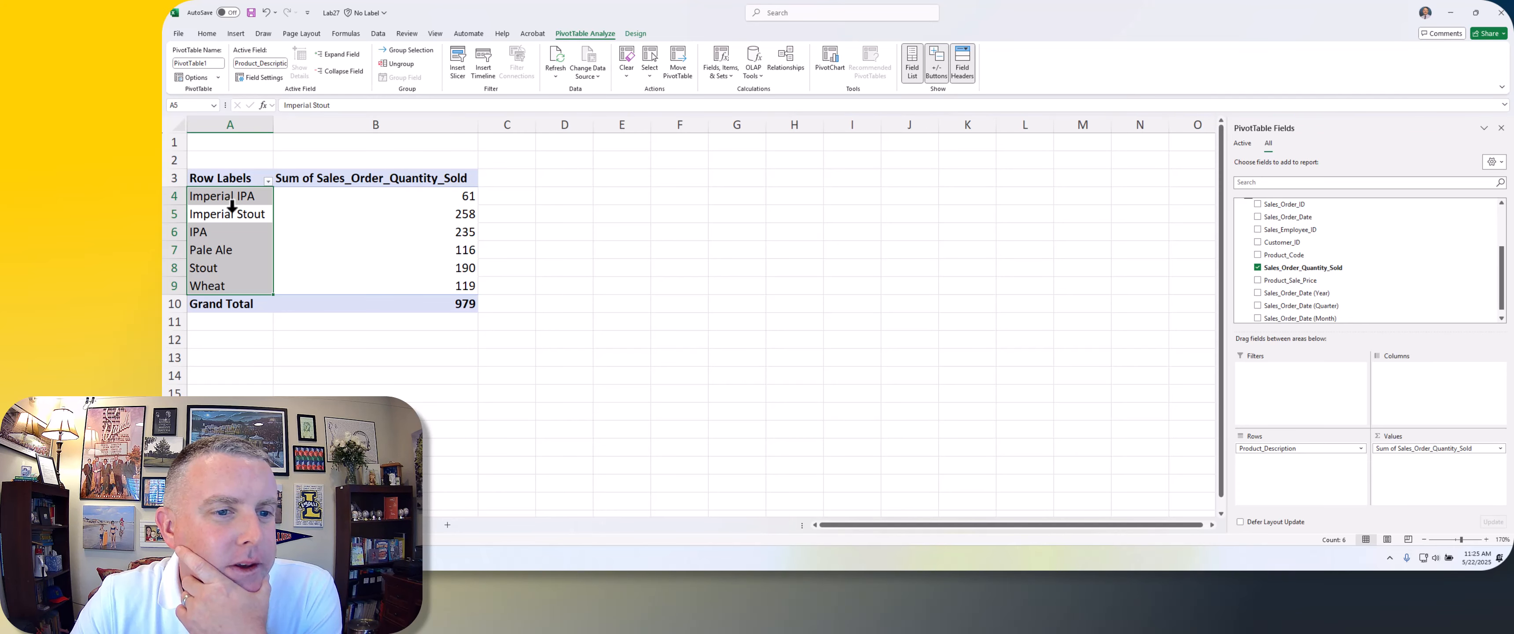
click(423, 212)
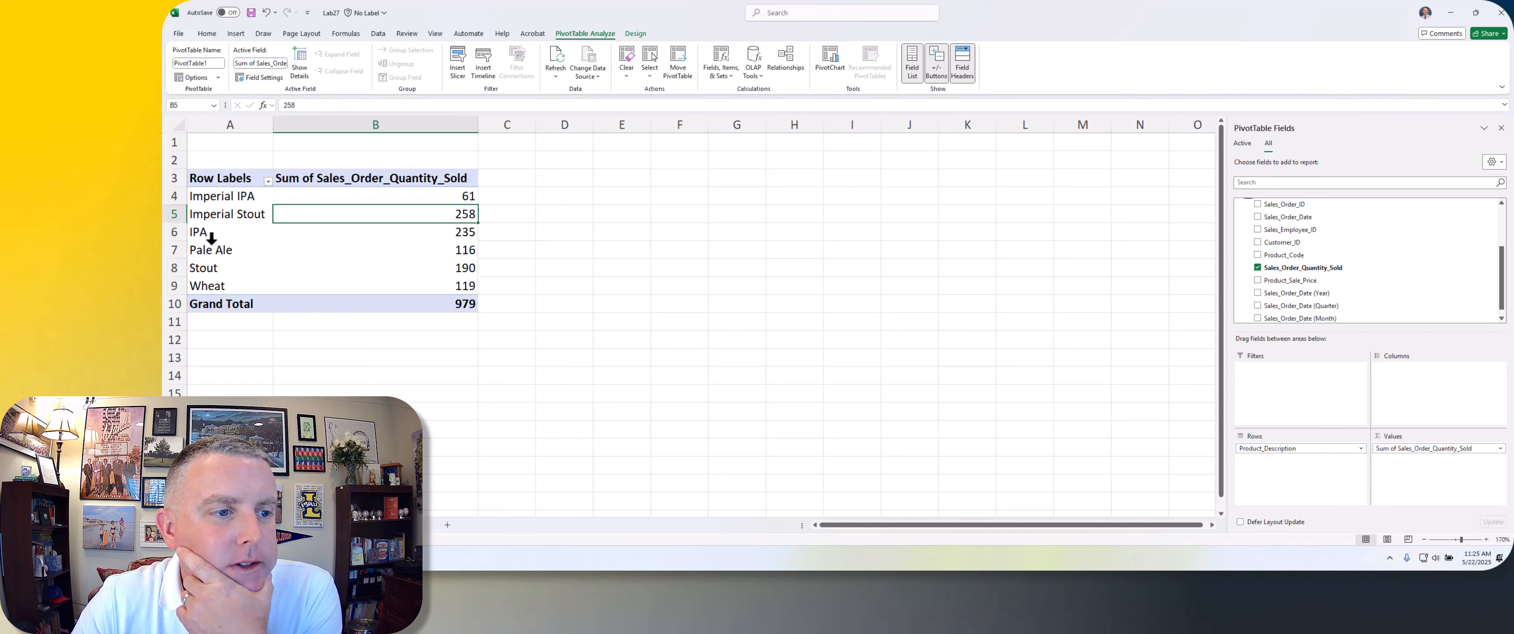
click(213, 268)
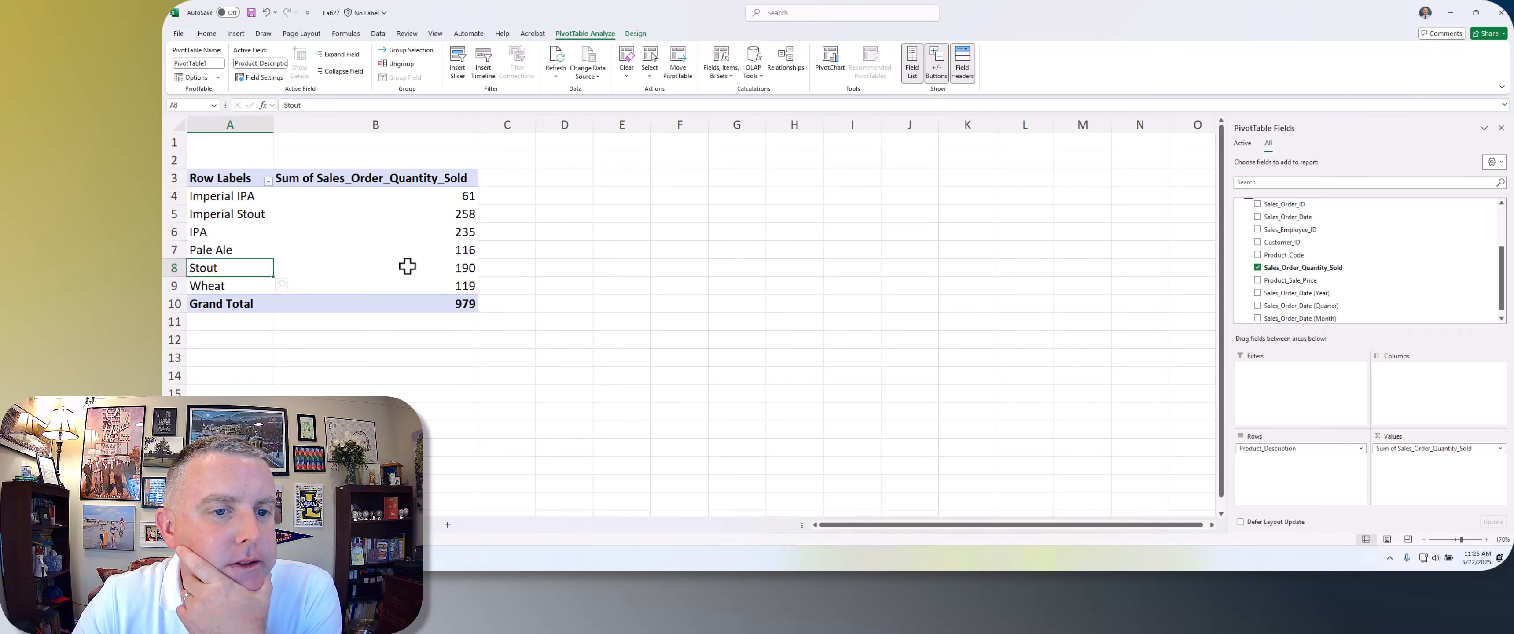
click(465, 269)
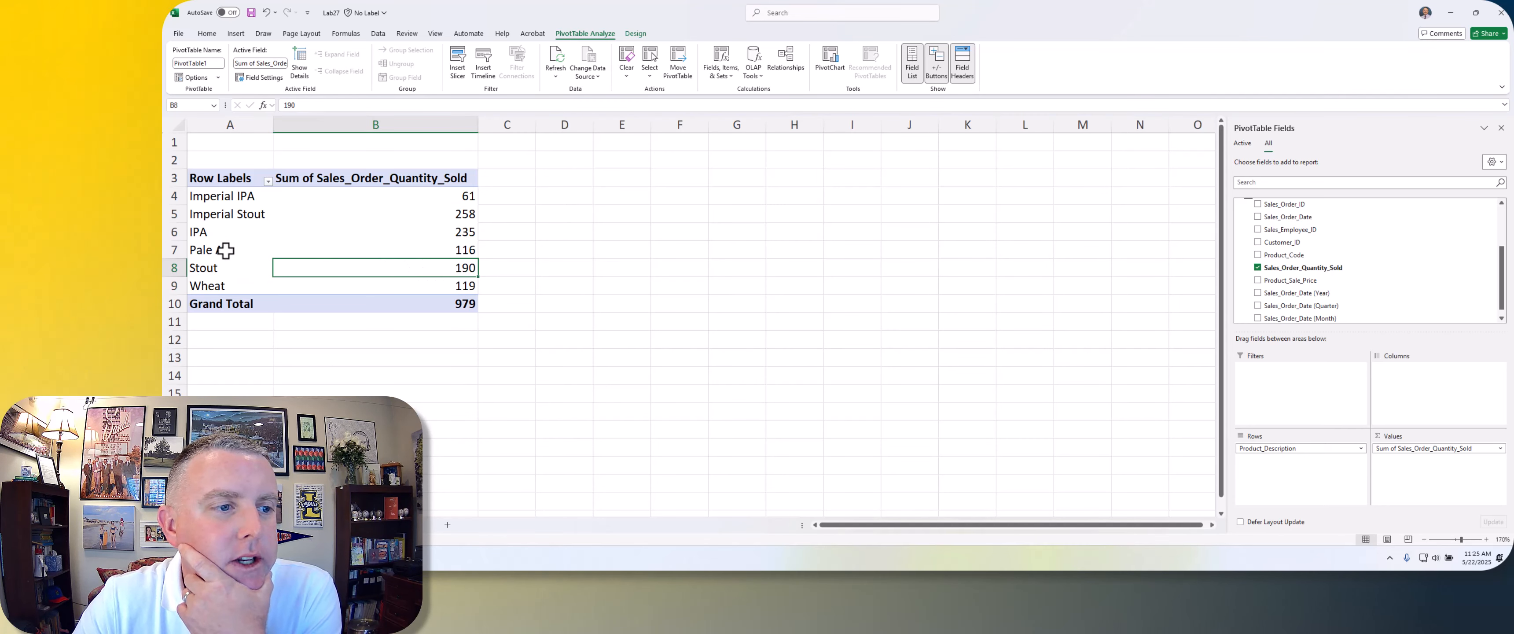
click(208, 235)
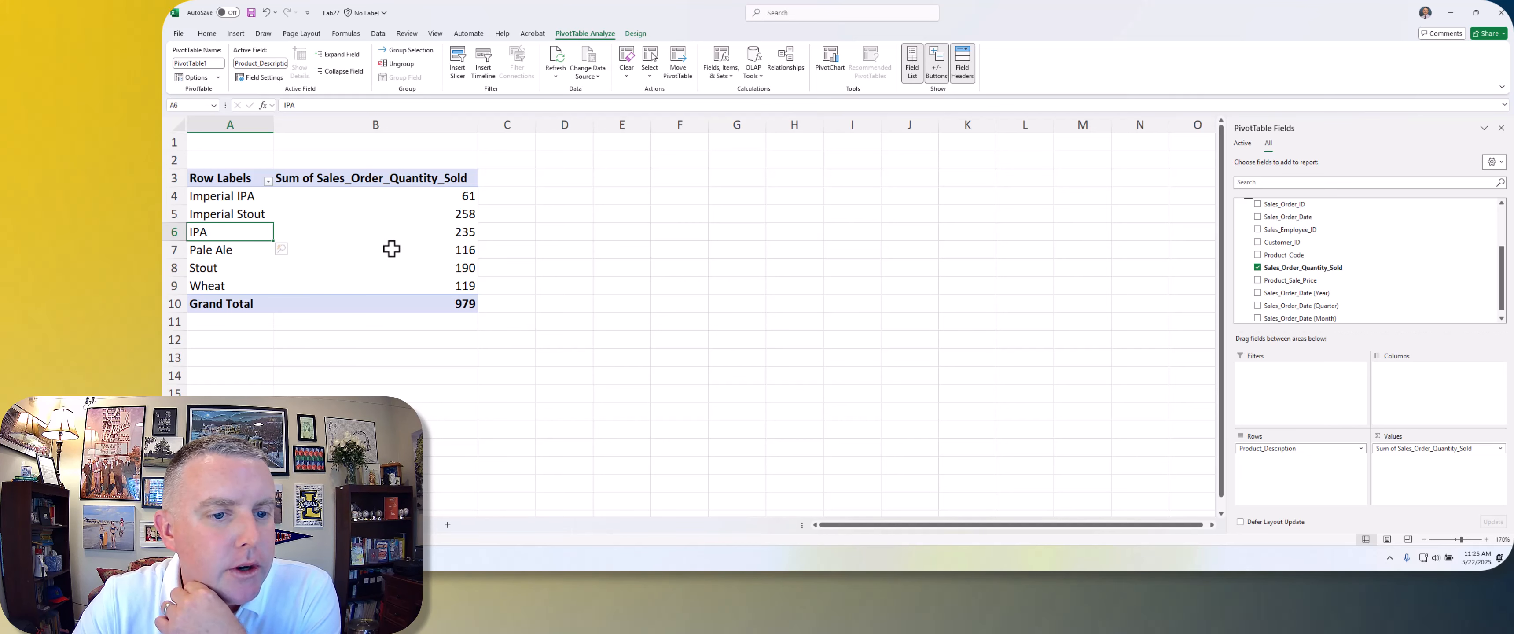
click(236, 203)
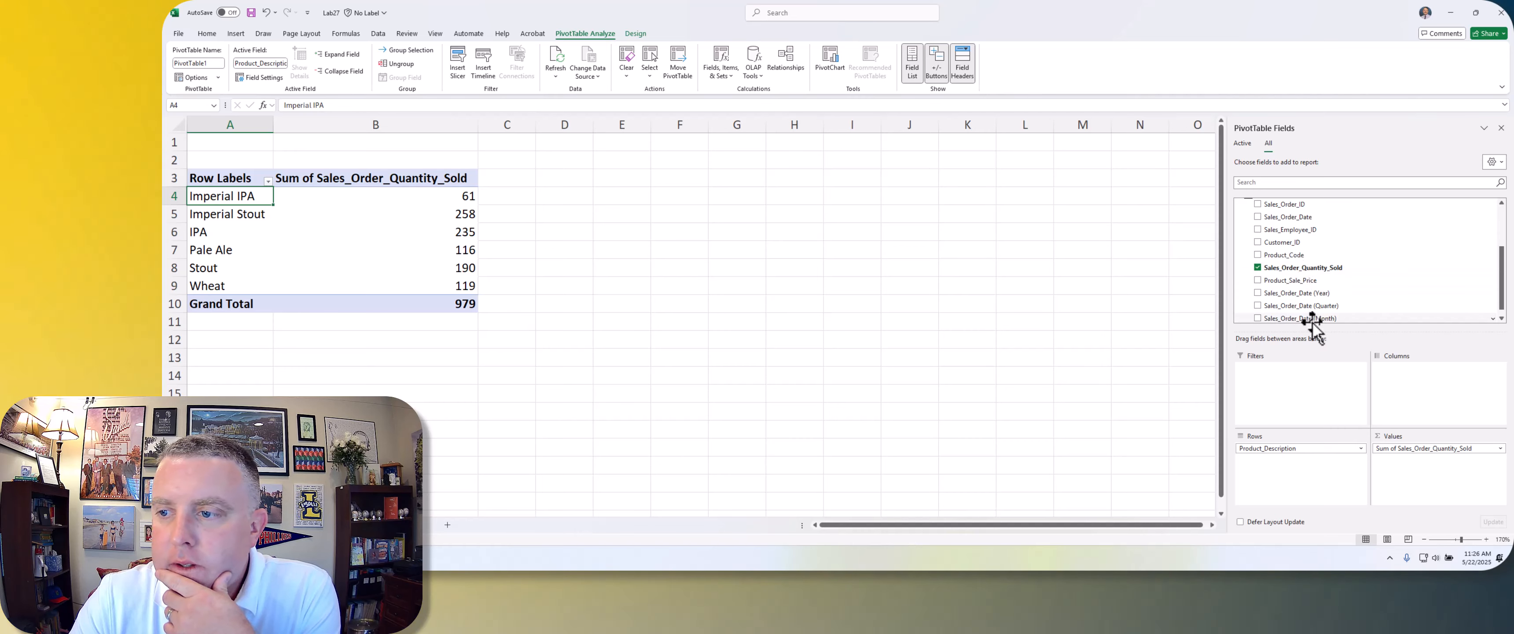
scroll(1307, 320, up, 1)
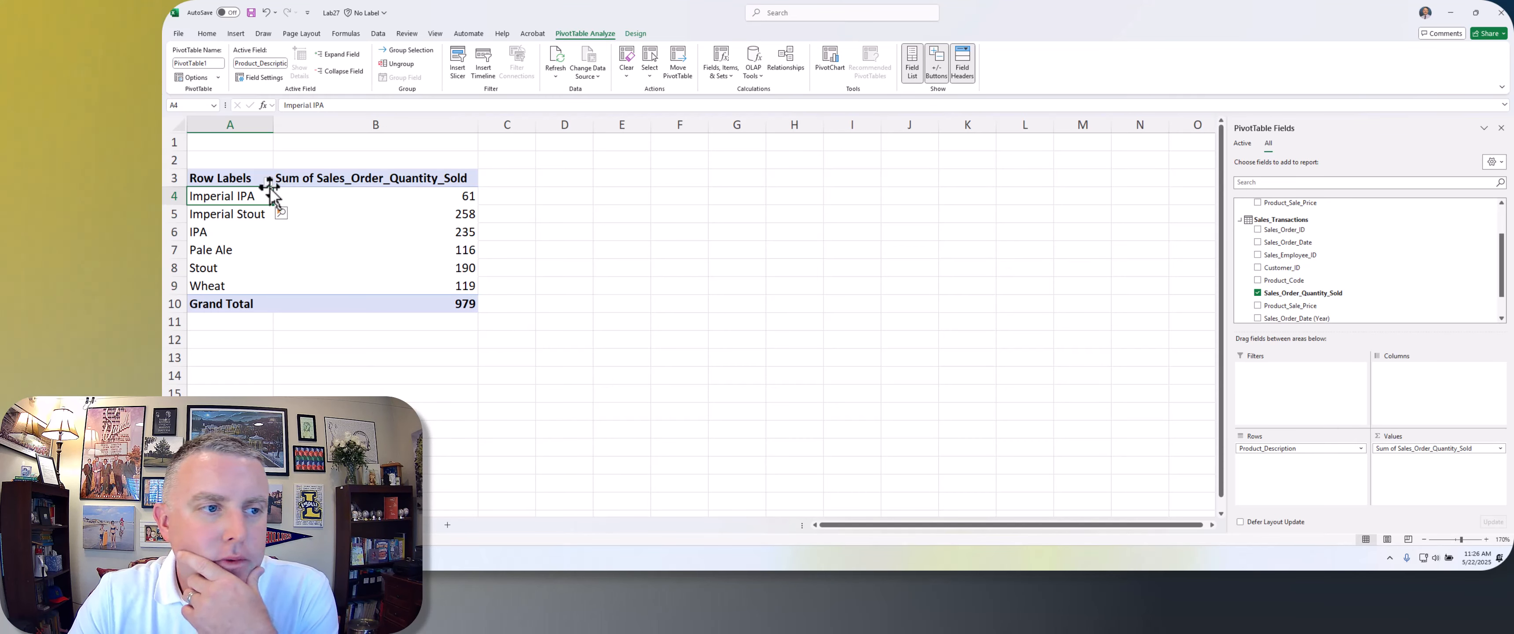
Copy the whole quantity PivotTable and paste the duplicate below it, starting at cell A12.
drag(230, 177, 429, 296)
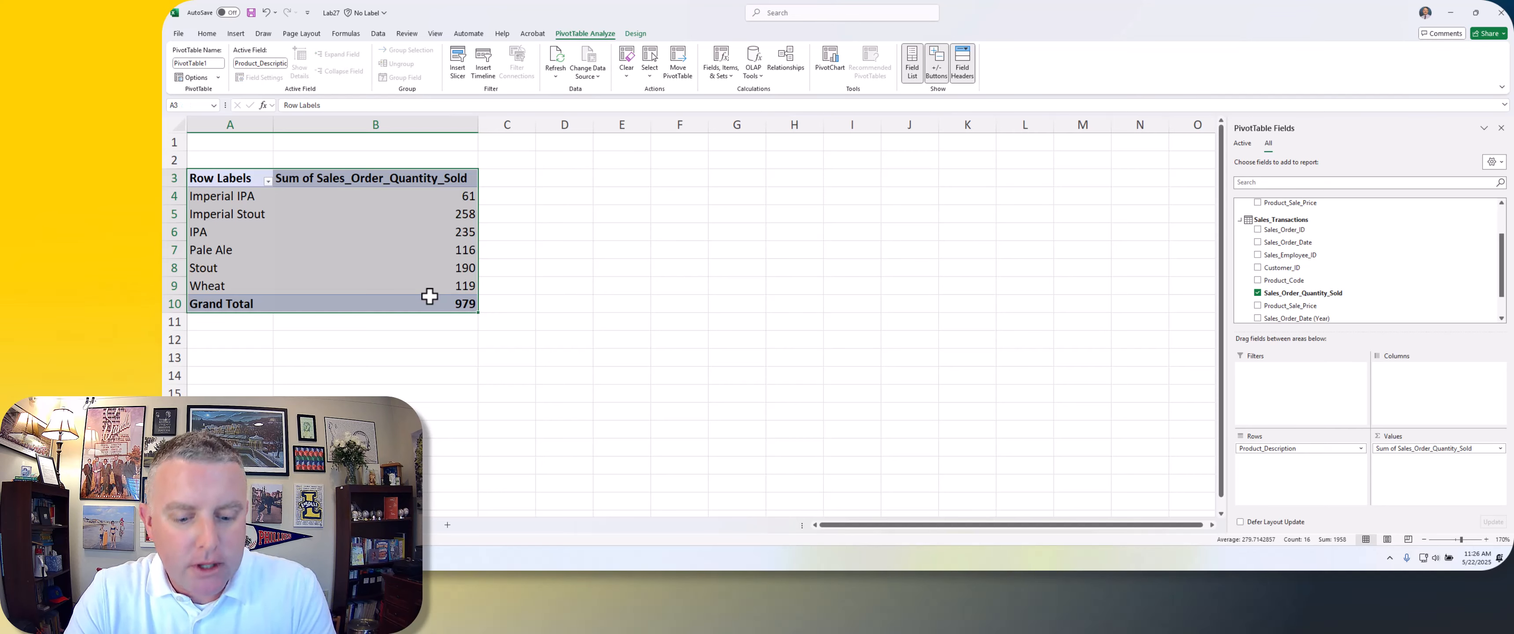
key(ctrl+c)
click(215, 339)
key(ctrl+v)
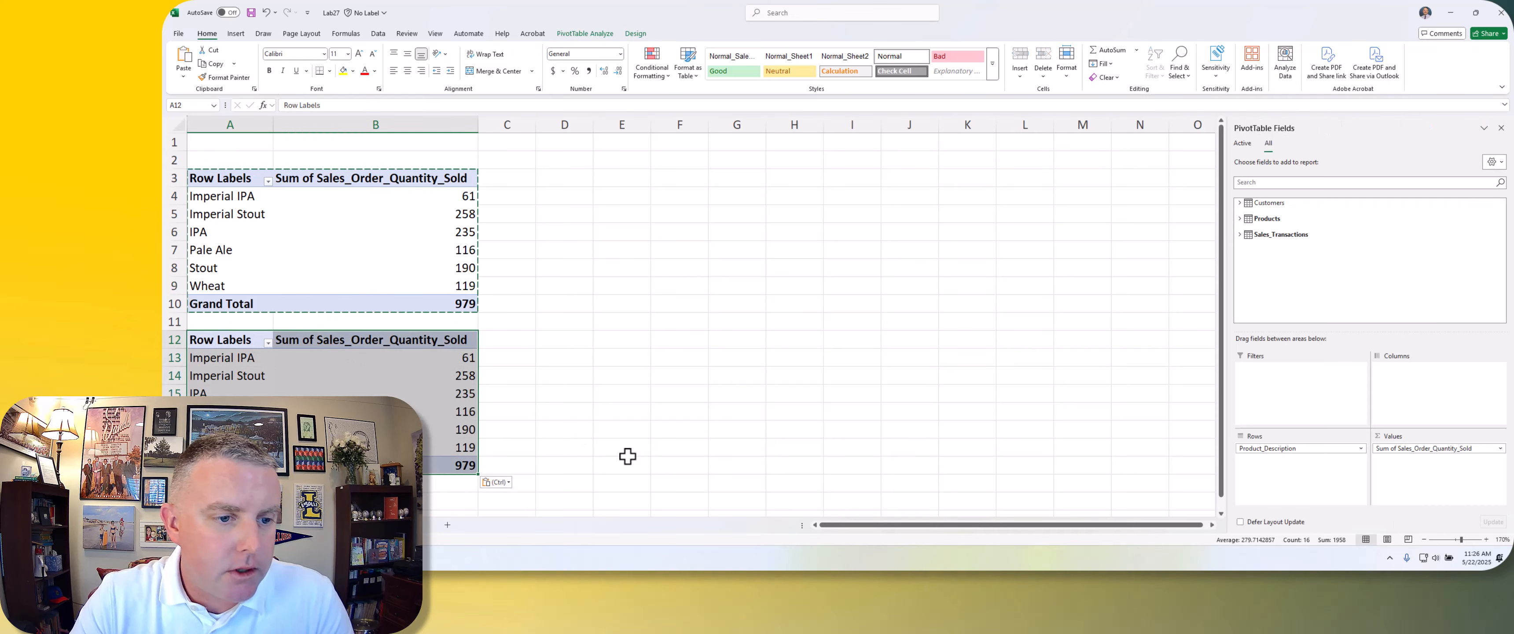
Replace the quantity sold value field in the lower PivotTable with Sales_Order_ID from Sales_Transactions.
click(330, 394)
click(388, 345)
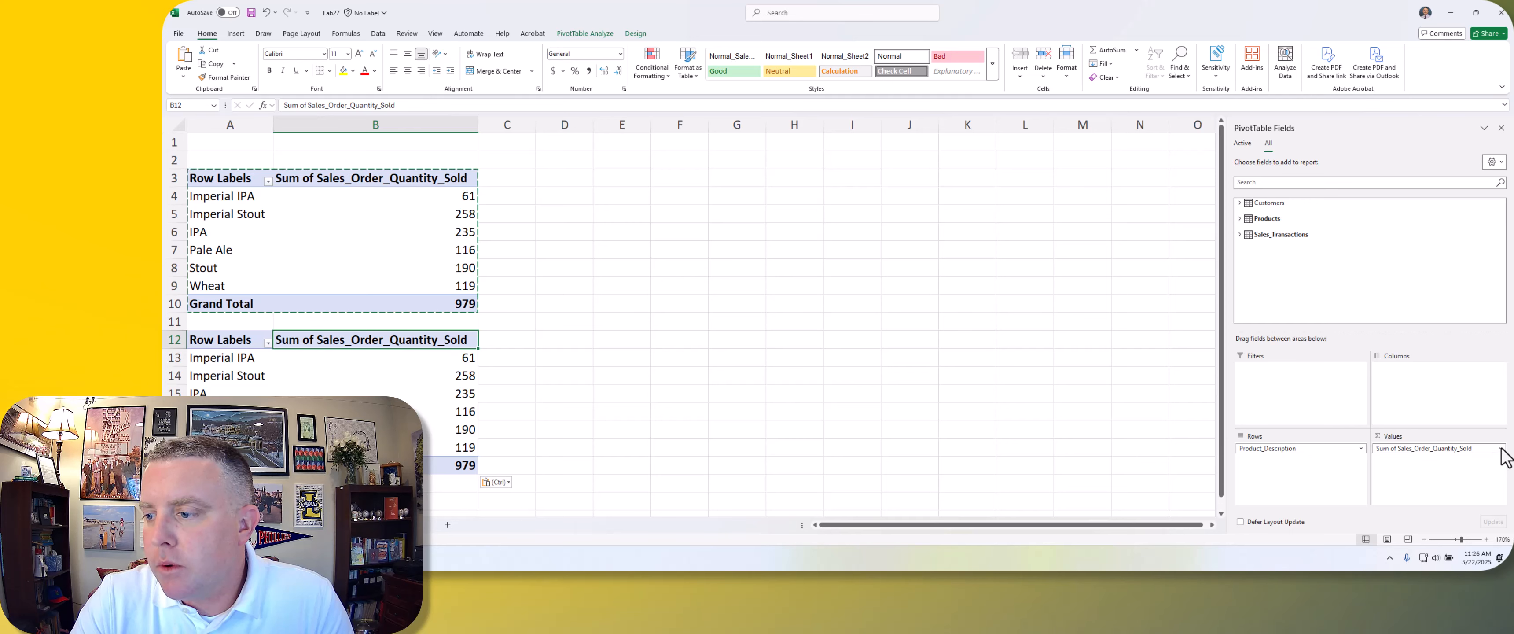
click(1416, 424)
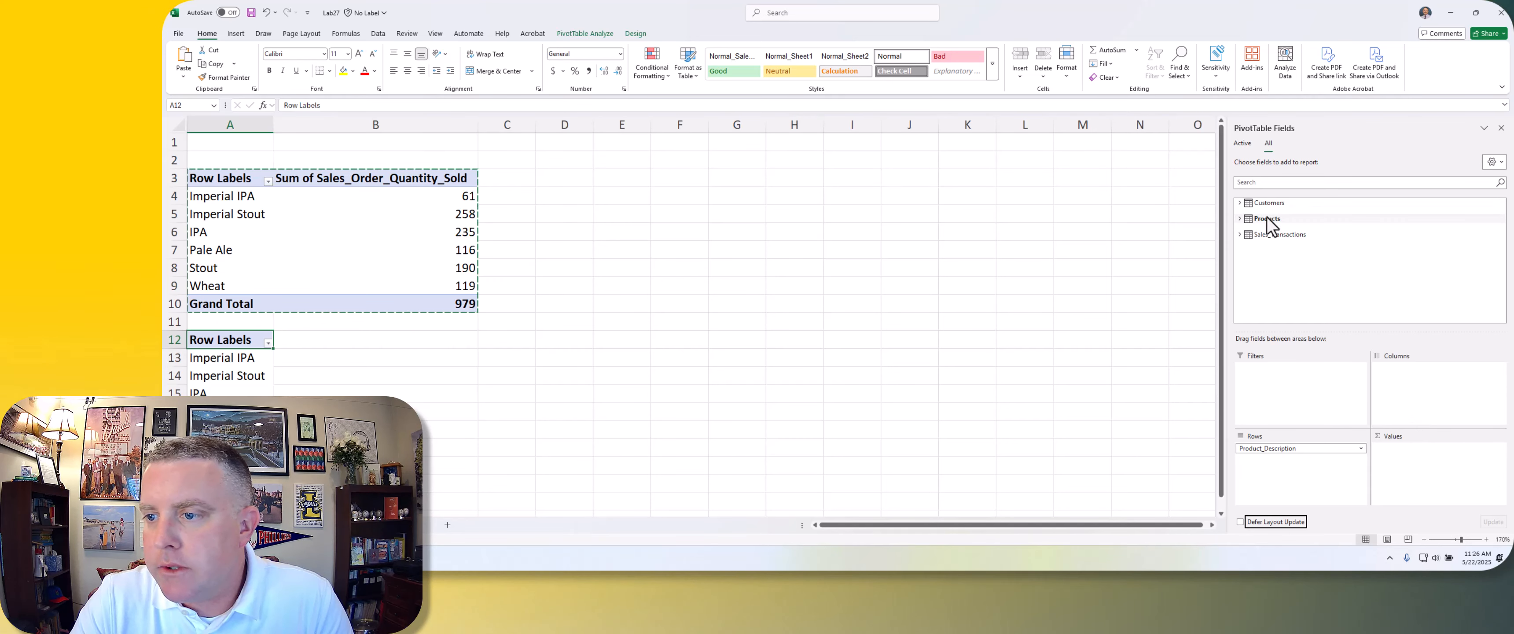
click(1239, 234)
drag(1296, 216, 1428, 464)
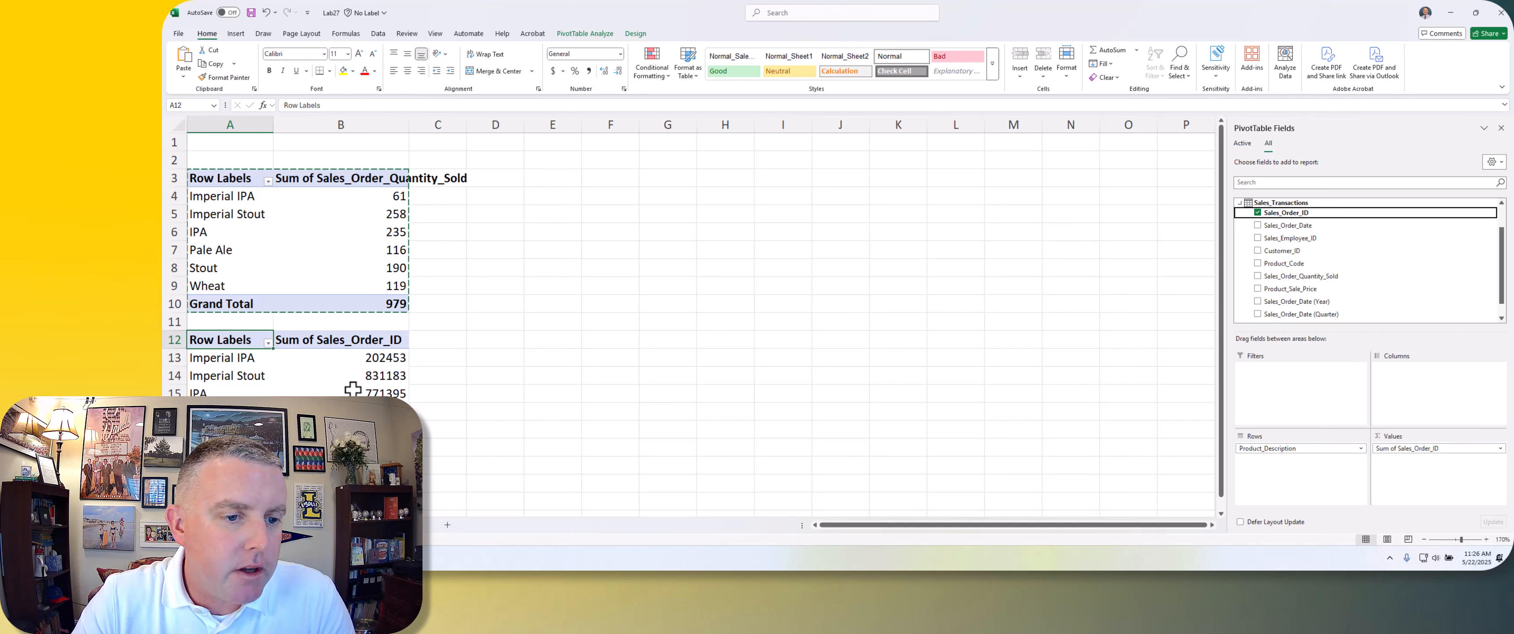
Examine the Sales_Order_ID entries in the sales transactions table and return to the PivotTable worksheet.
click(320, 342)
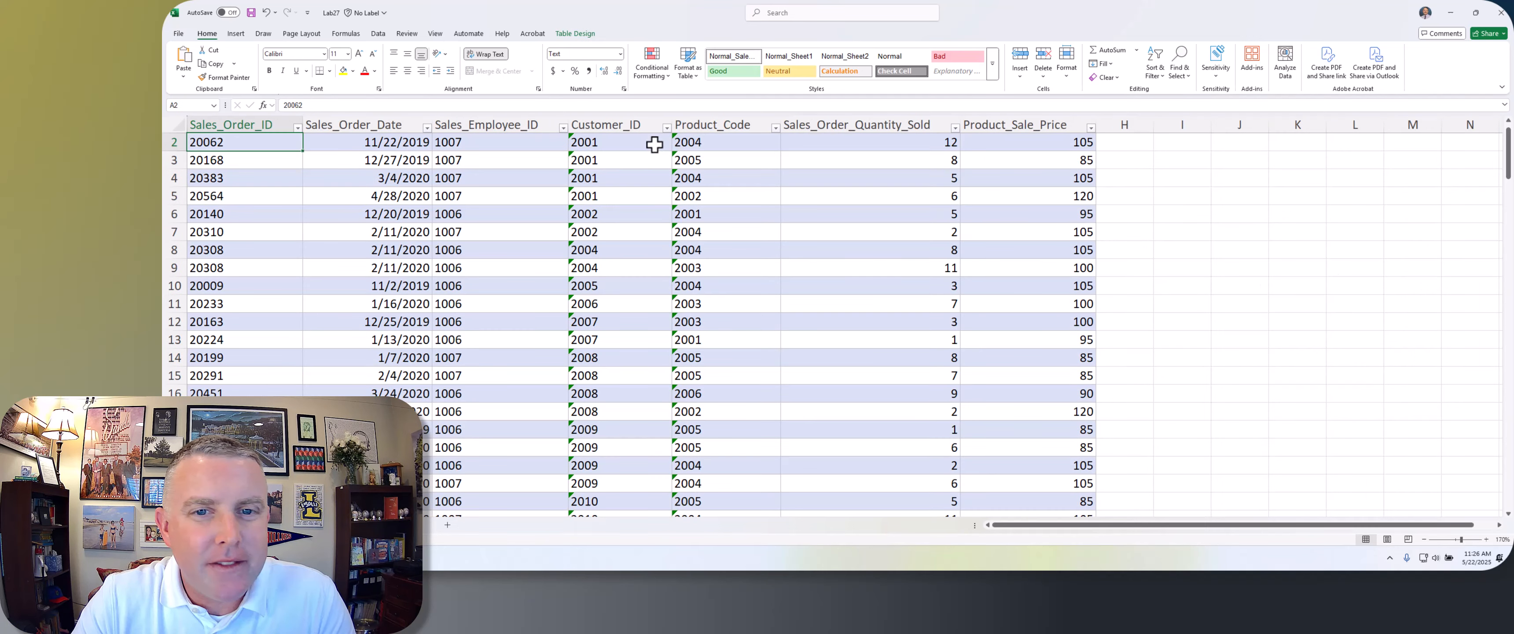
scroll(724, 176, up, 1)
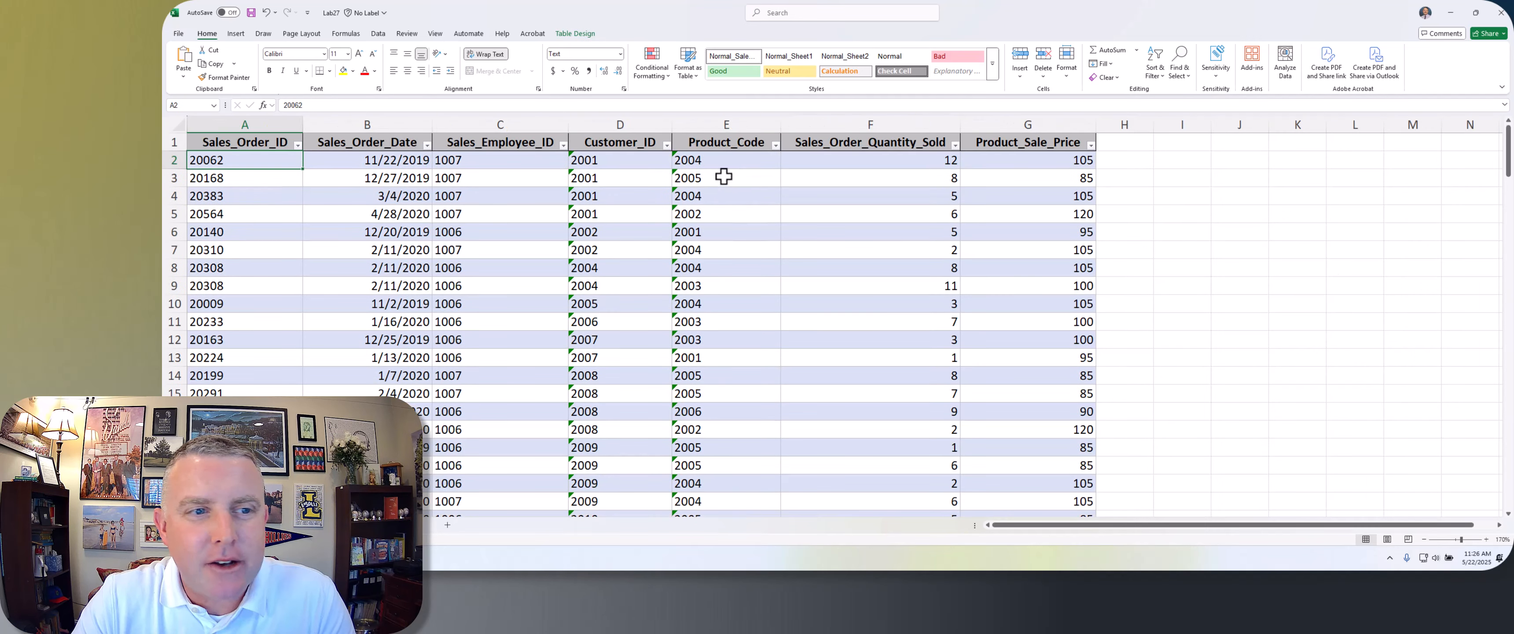
click(216, 179)
click(211, 159)
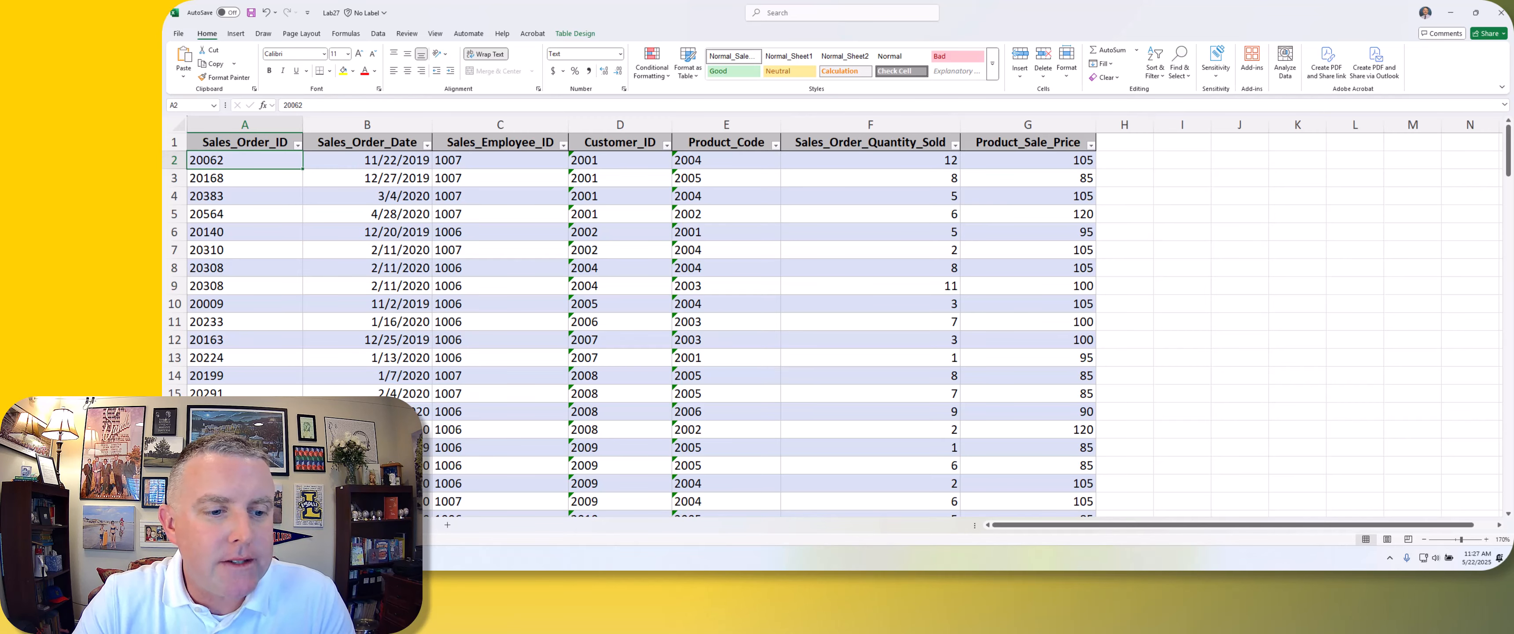
click(242, 525)
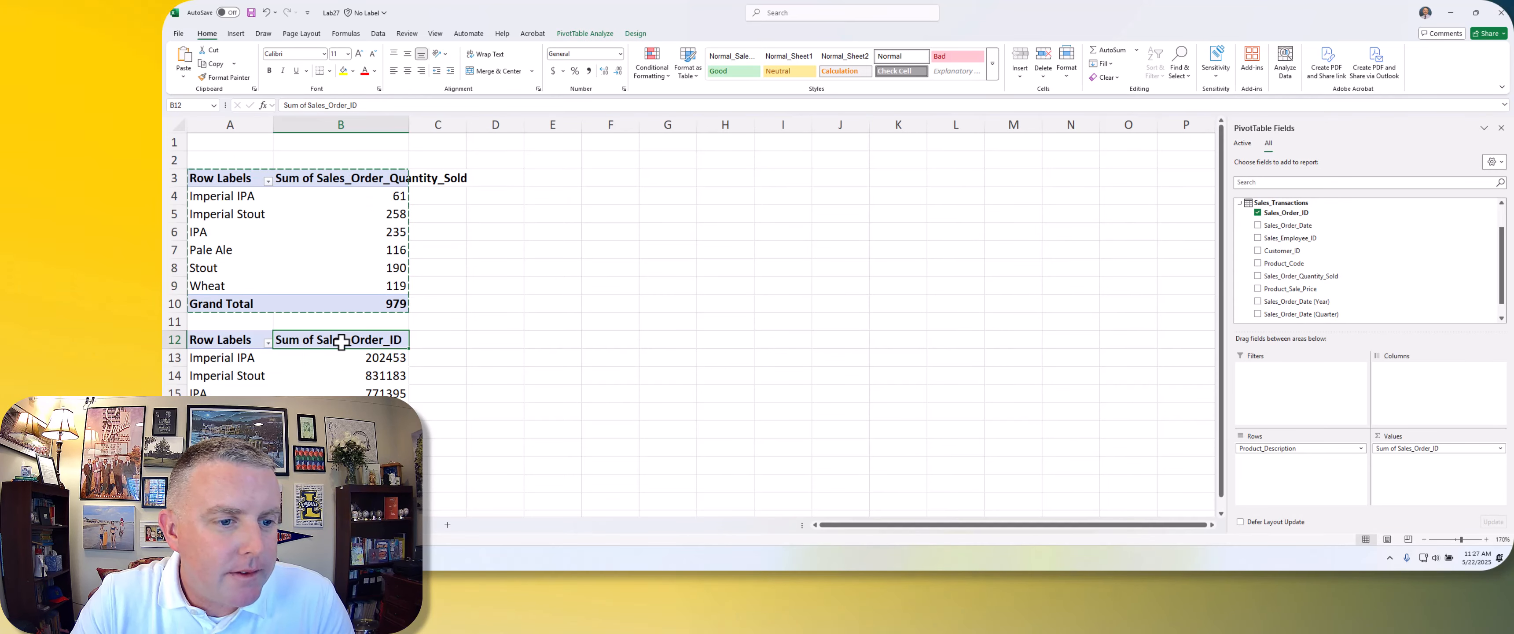
Change the lower PivotTable's Sales_Order_ID value field to summarize by Count and review the counts per product.
right_click(341, 341)
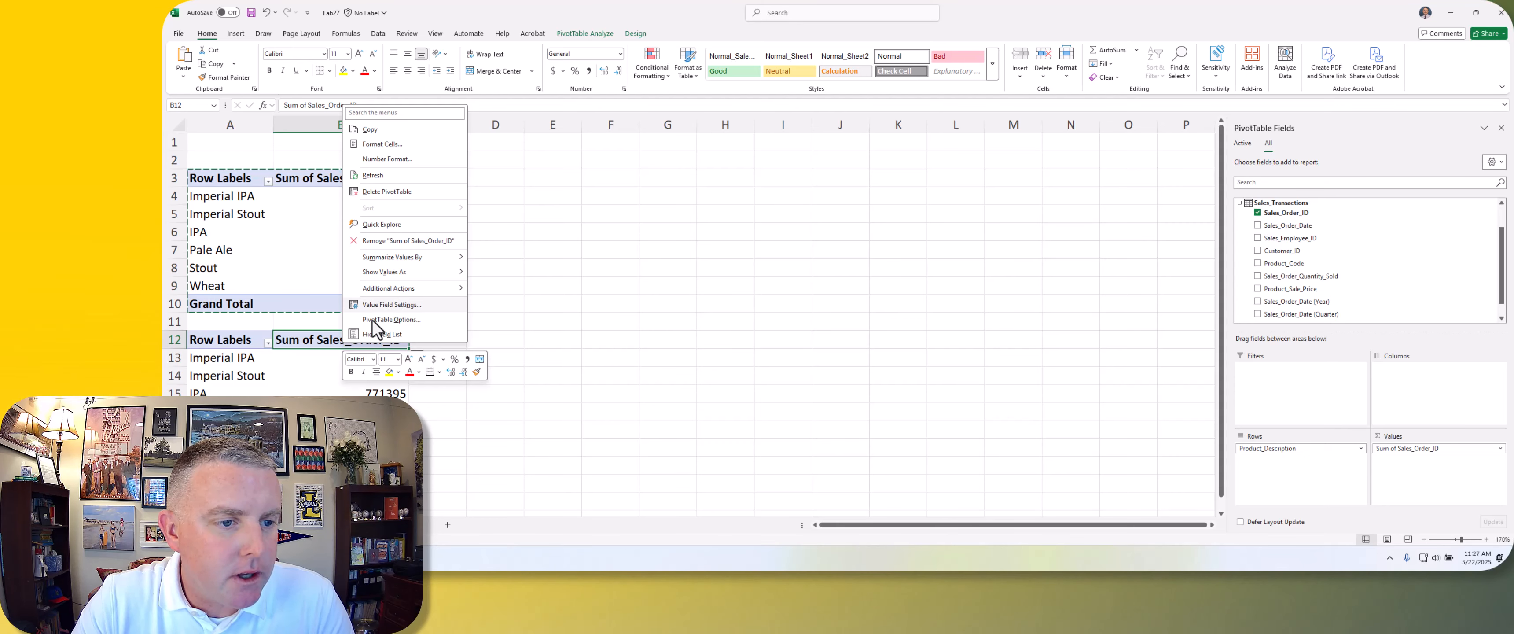
click(321, 340)
right_click(323, 339)
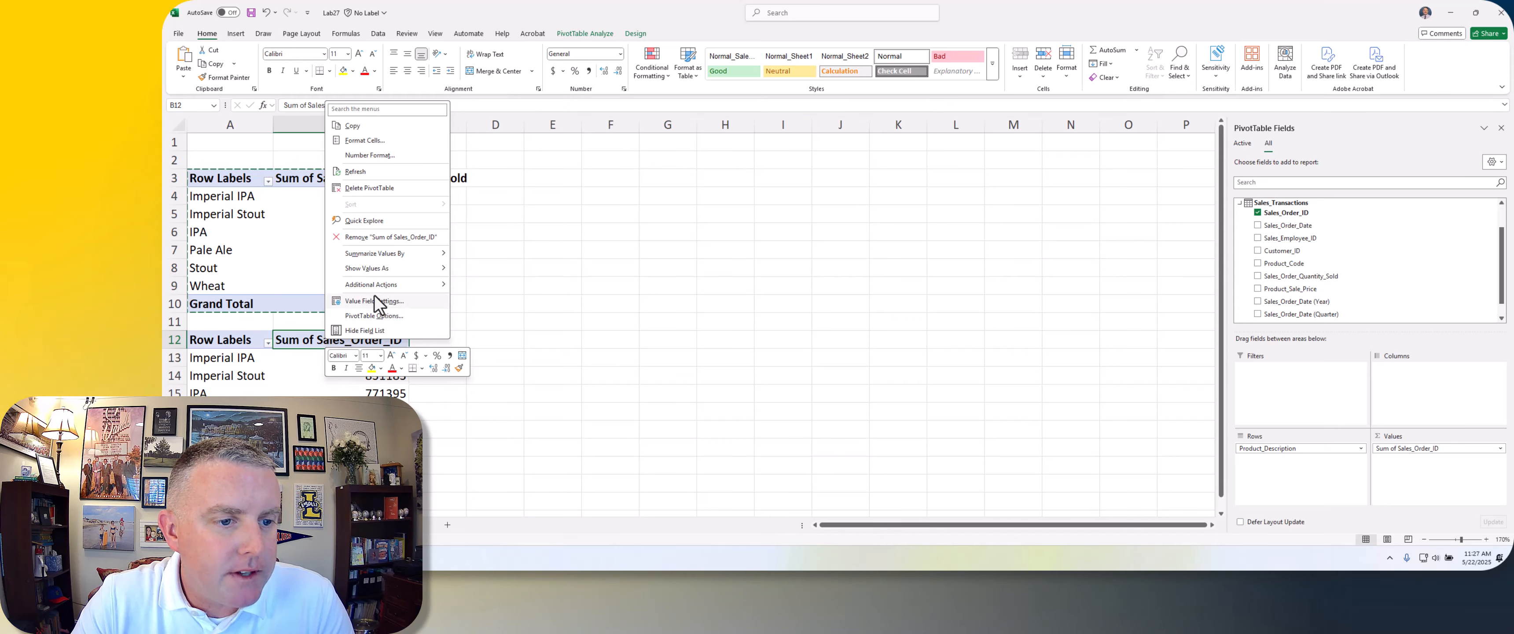
click(375, 301)
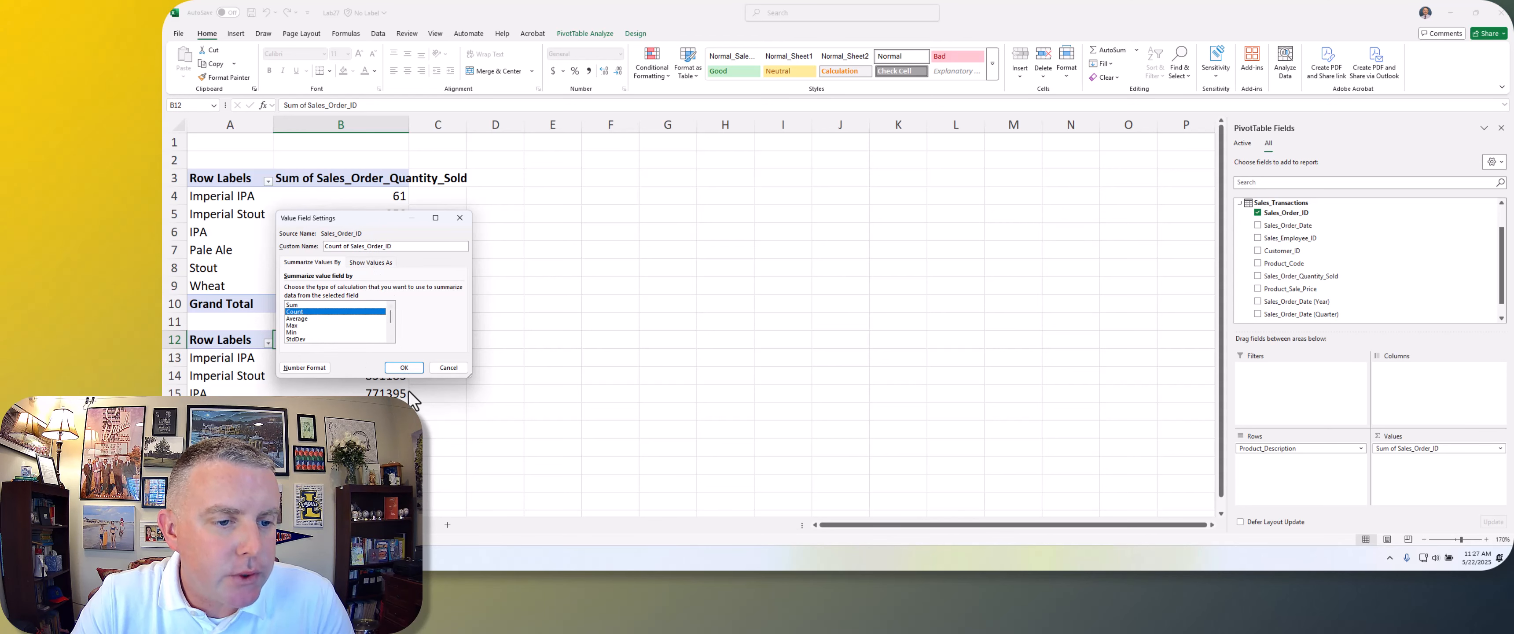
click(404, 367)
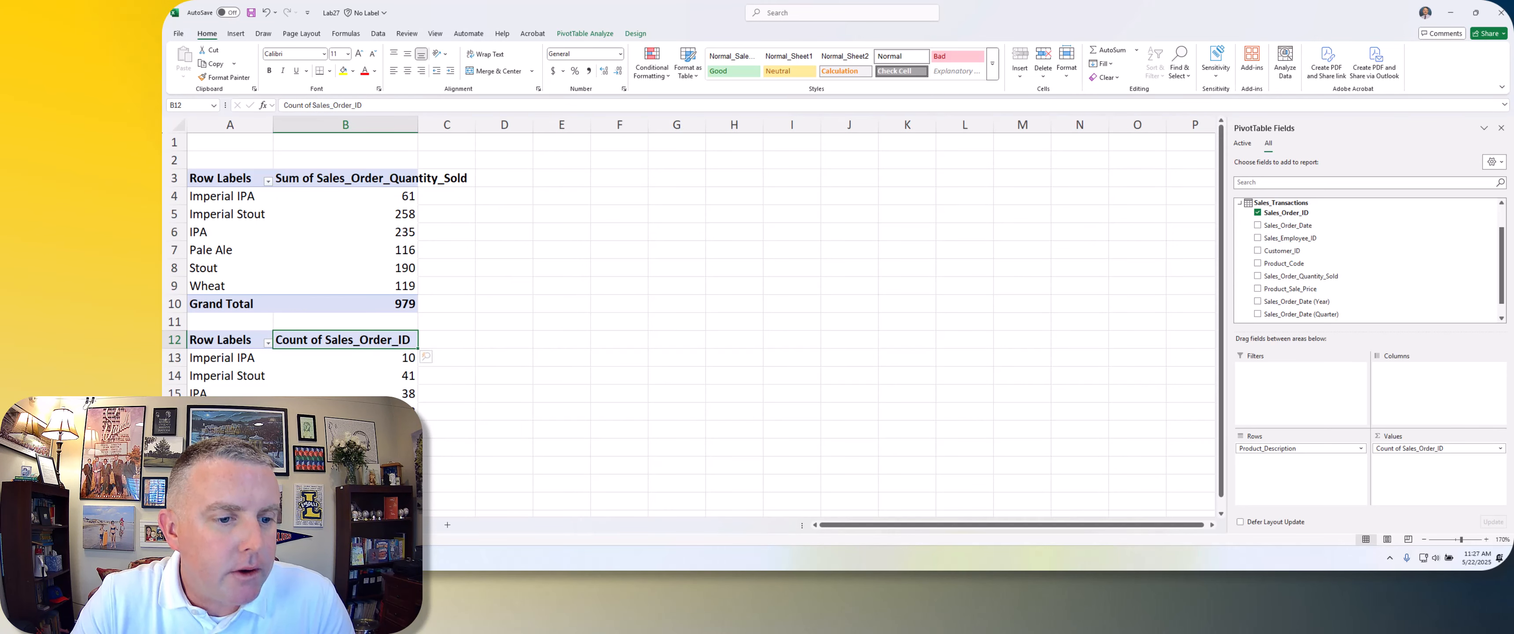
click(227, 353)
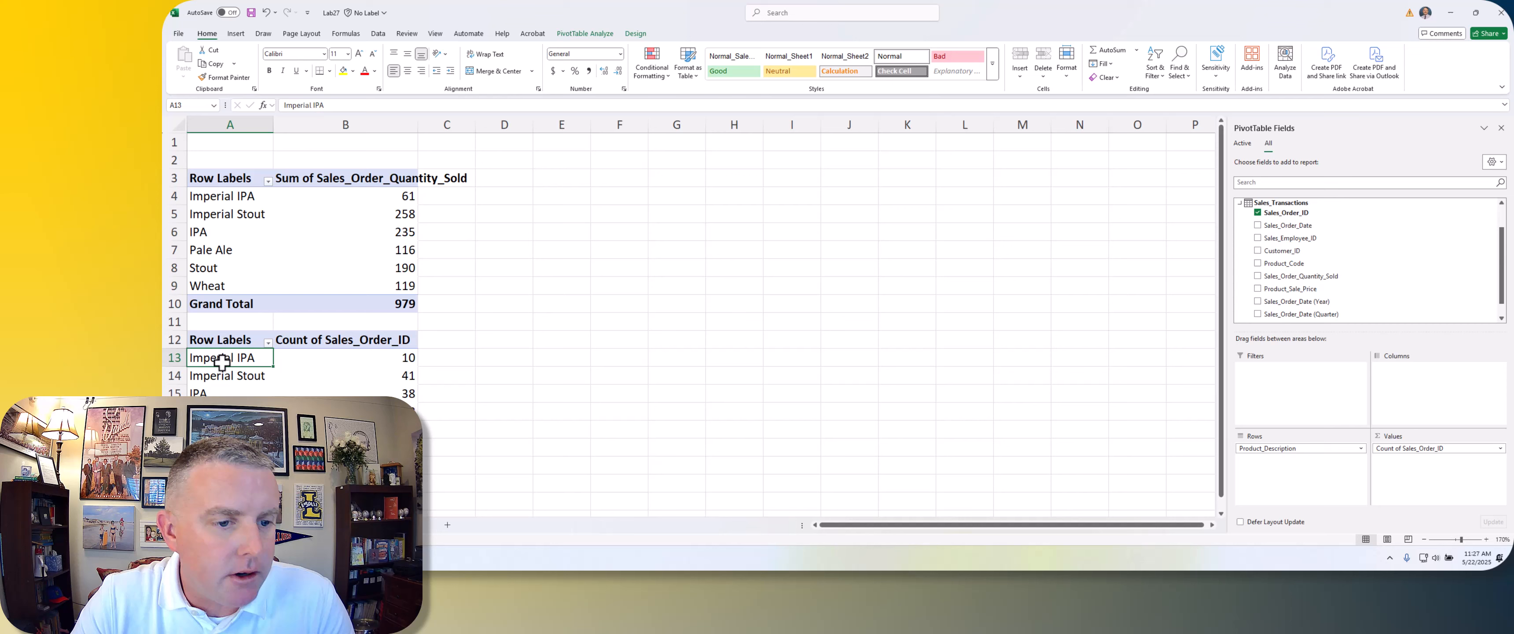
click(409, 358)
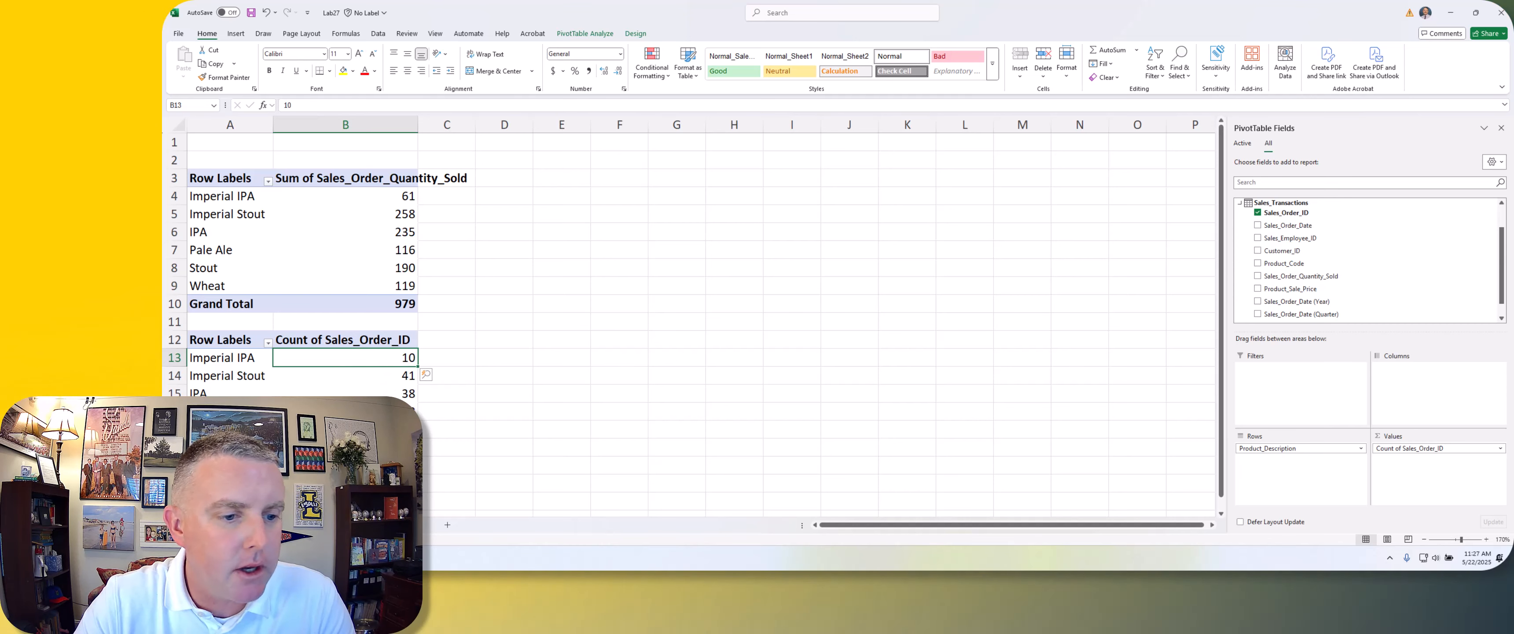
click(382, 429)
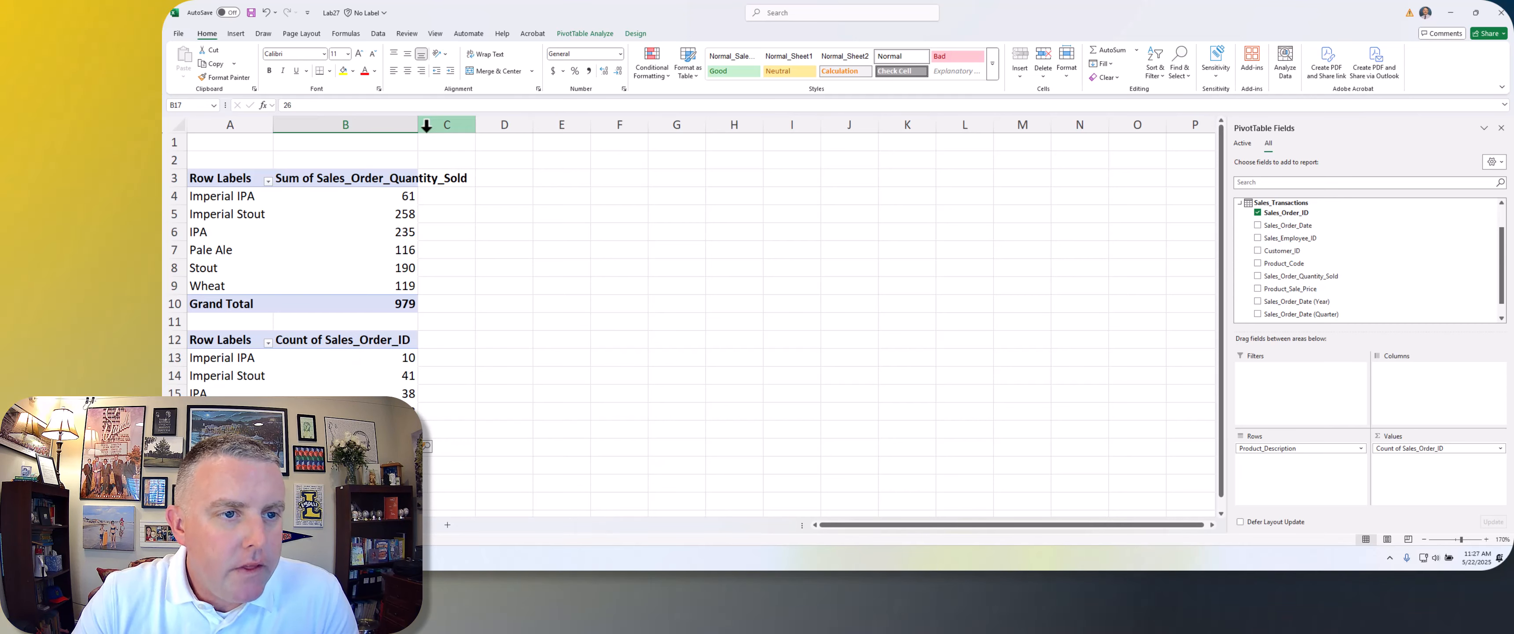
Autofit column B so the PivotTable value headings fit the column.
click(425, 125)
double_click(419, 124)
click(605, 341)
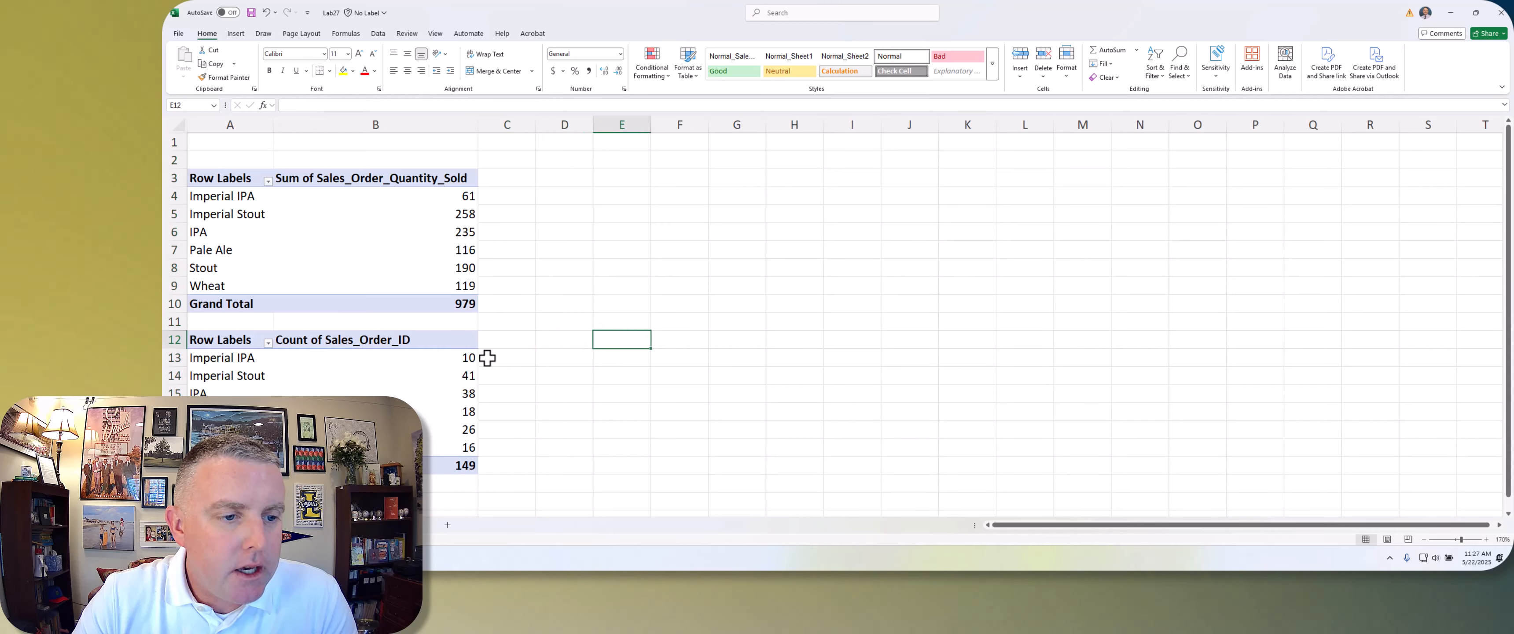
Copy the Sales_Order_ID count PivotTable in A12:B19 and paste the copy at cell A21.
scroll(263, 284, down, 3)
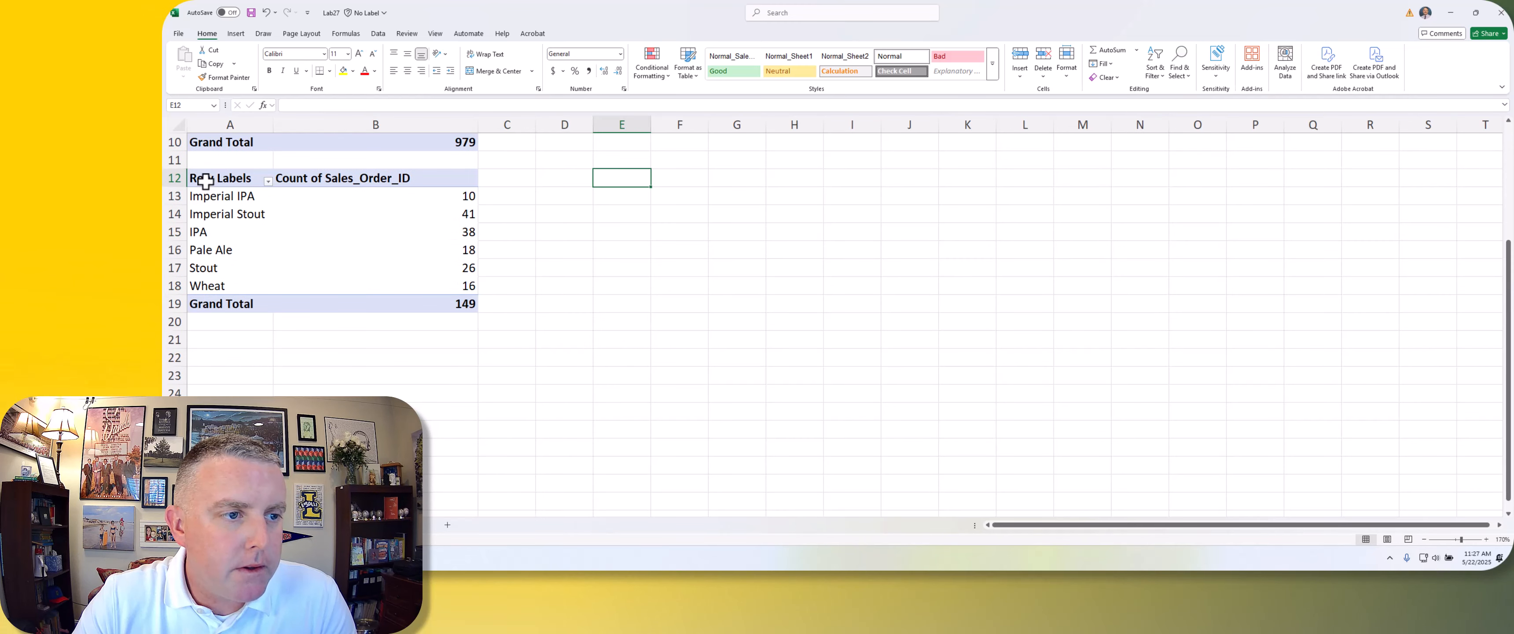
drag(205, 180, 371, 306)
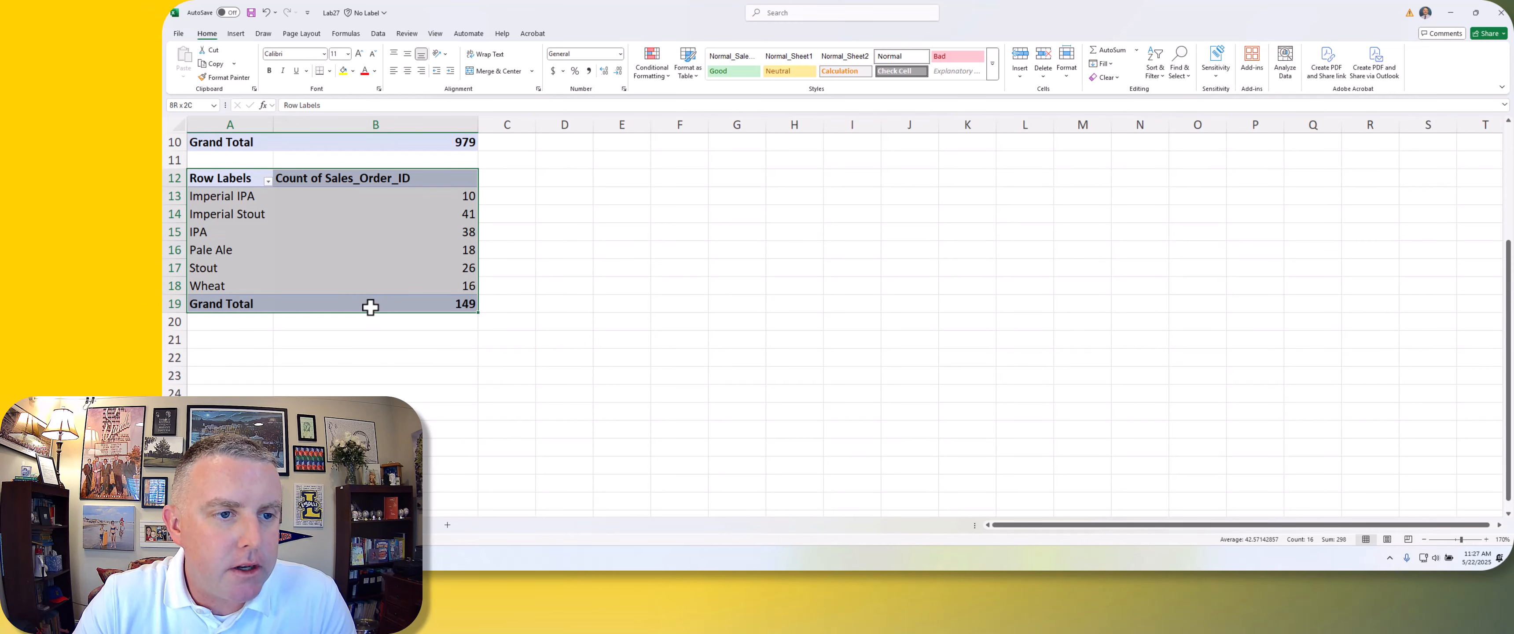
click(242, 195)
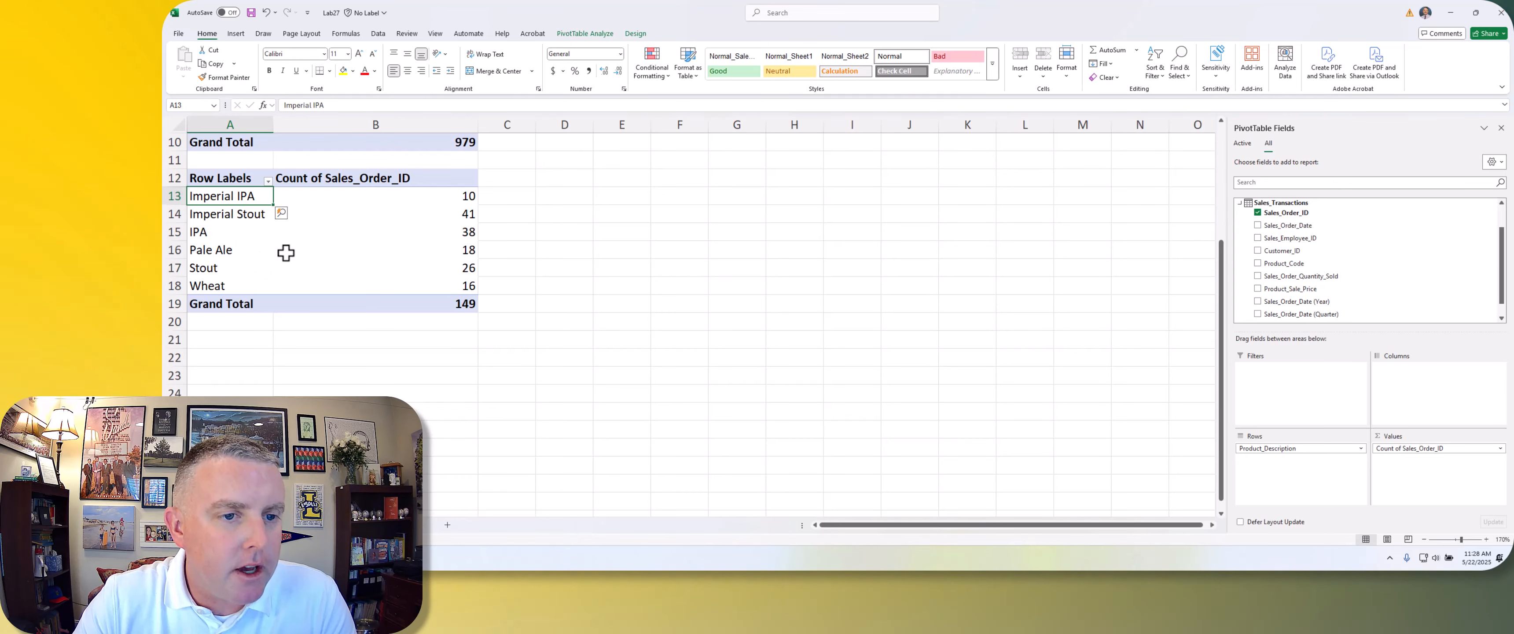
drag(226, 178, 442, 306)
key(ctrl+c)
click(212, 341)
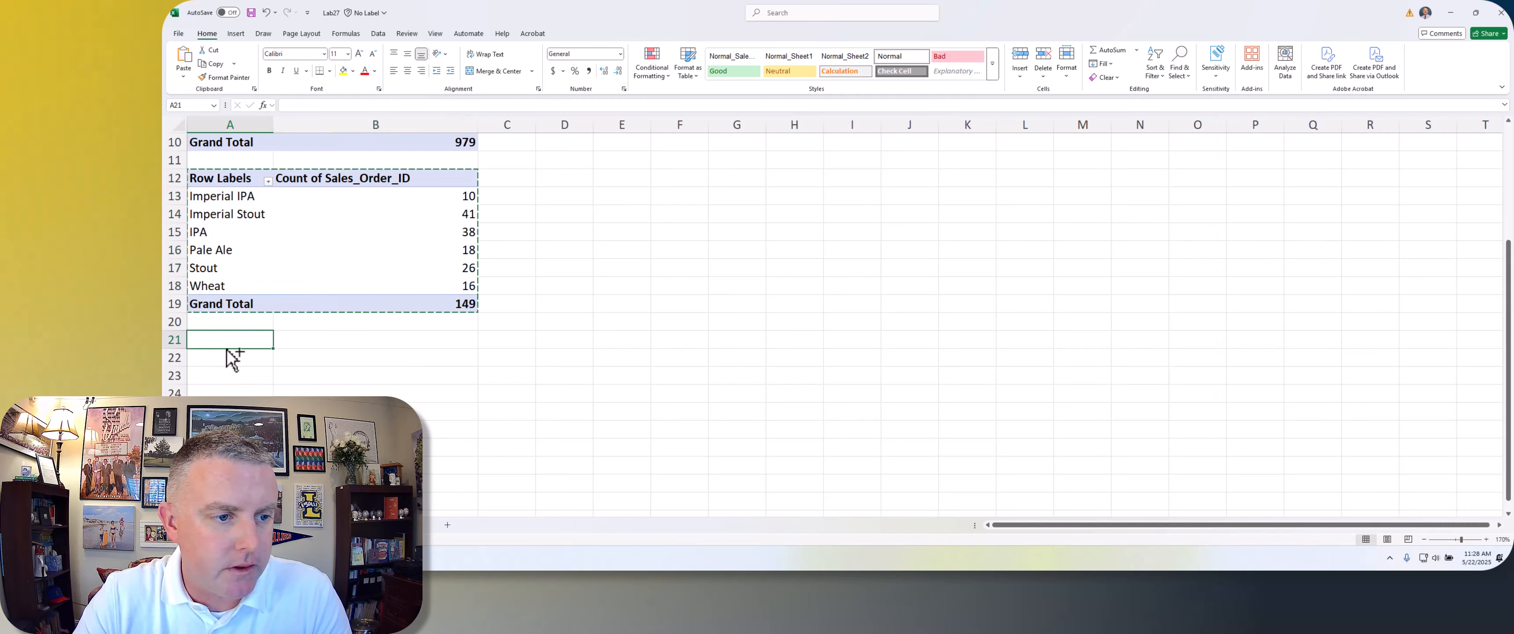
key(ctrl+v)
In the PivotTable at A21, replace the Product_Description row field with Sales_Order_Date from Sales_Transactions.
click(224, 355)
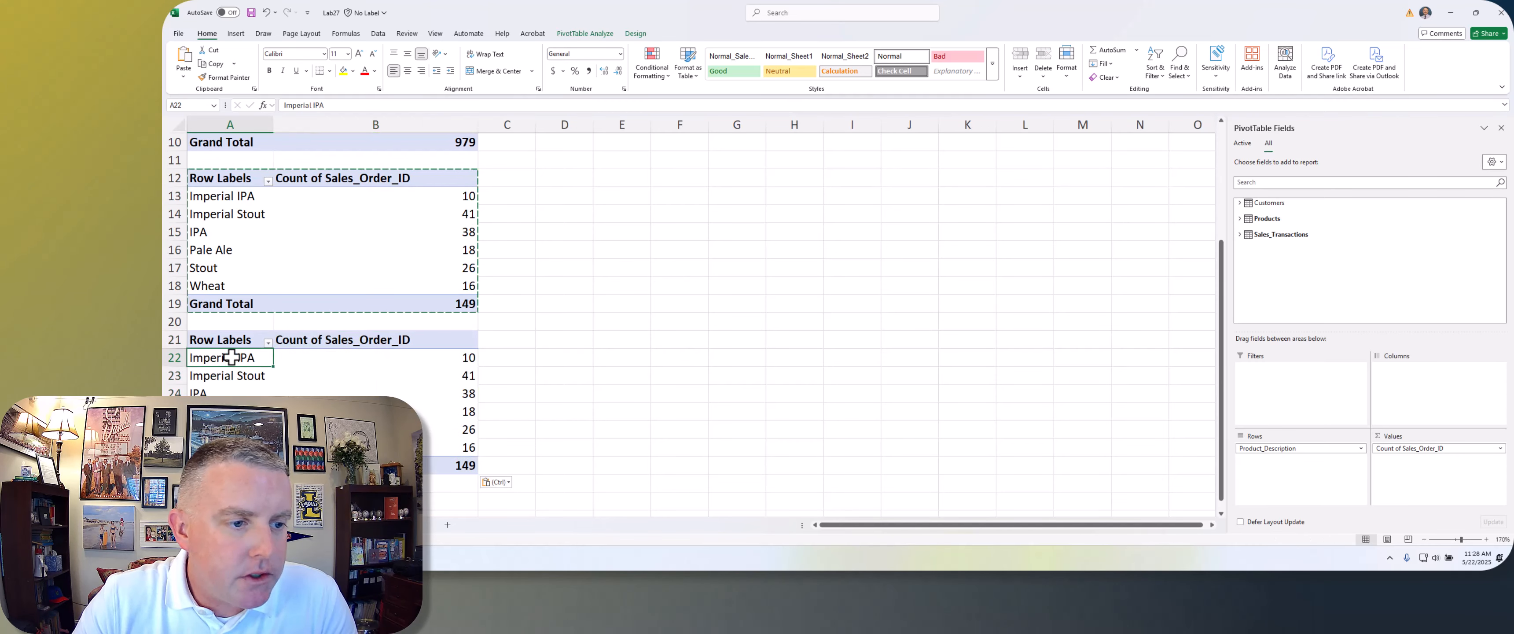
click(1362, 450)
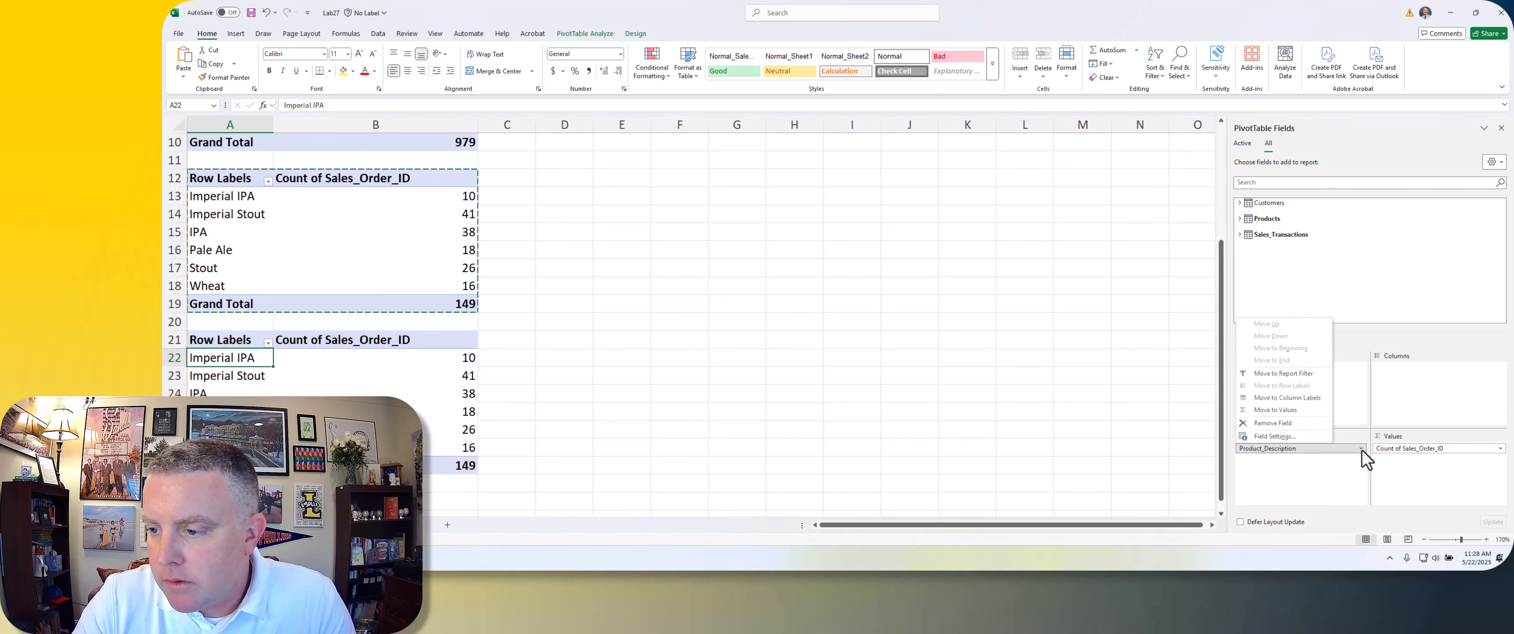
click(1292, 428)
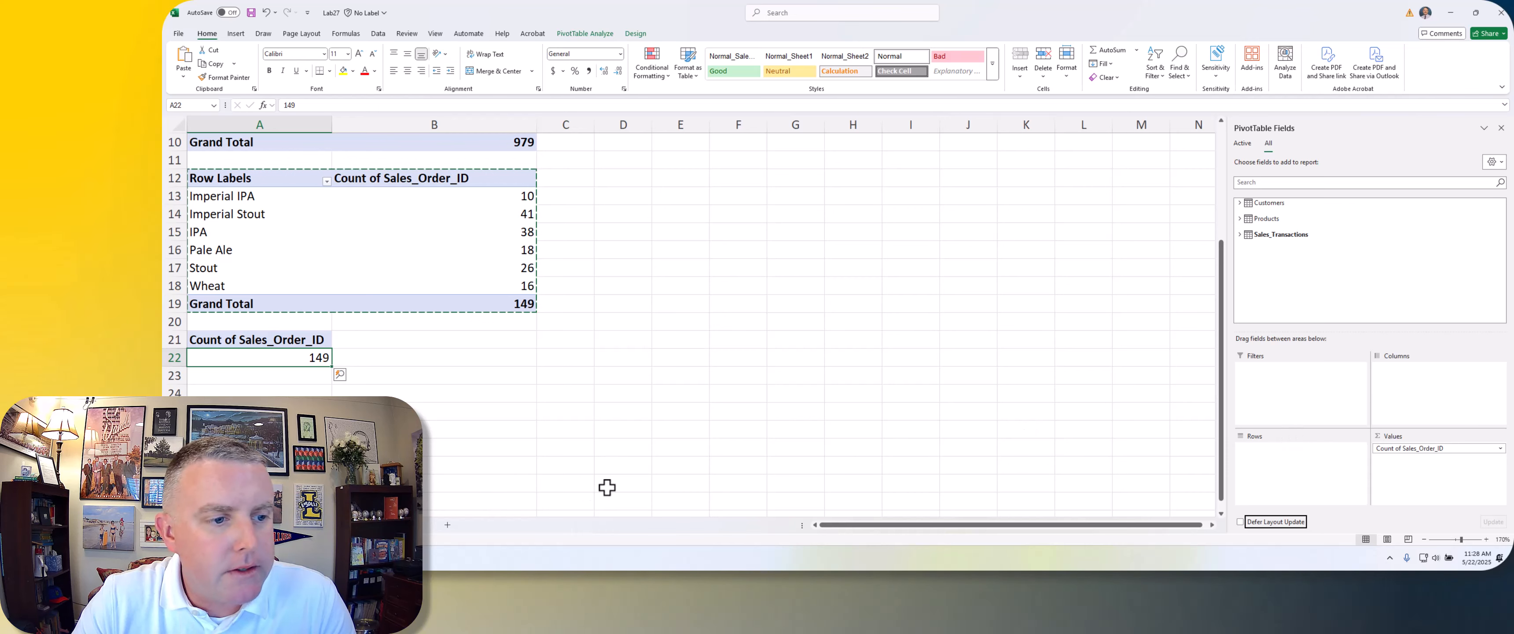
click(1240, 234)
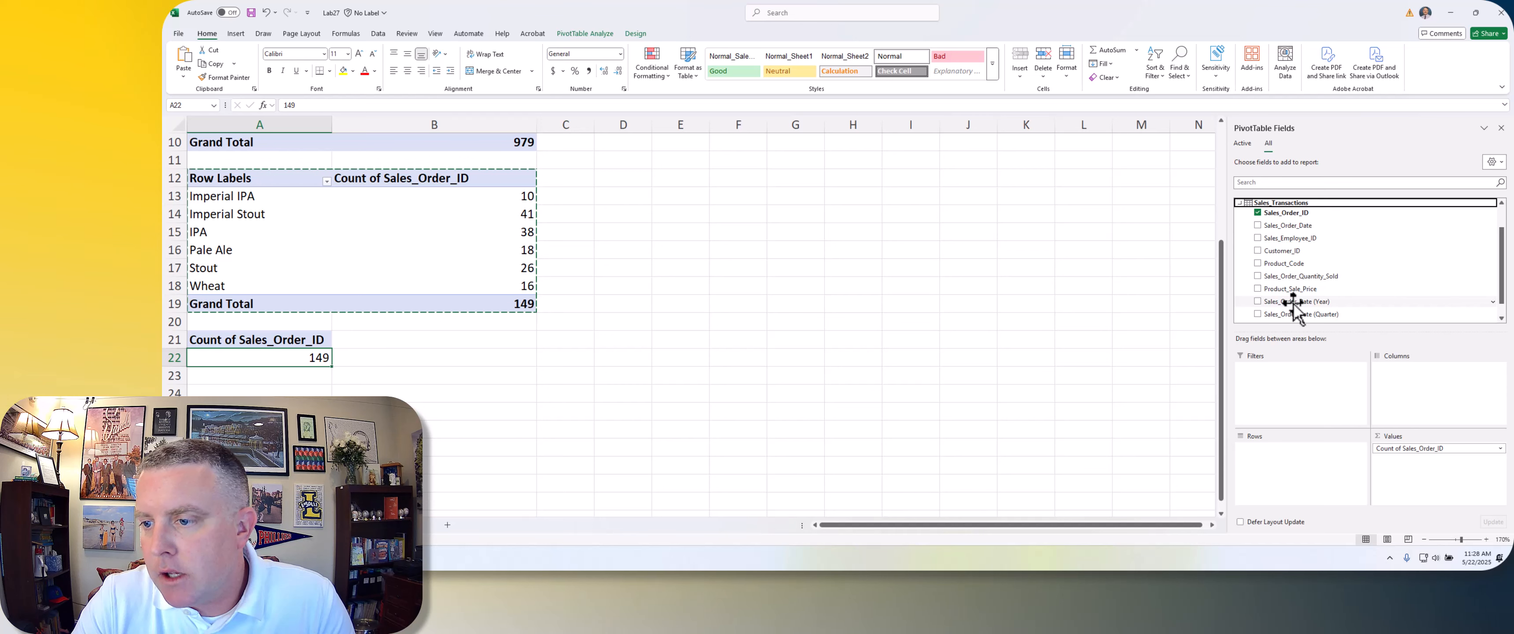
scroll(1294, 302, down, 1)
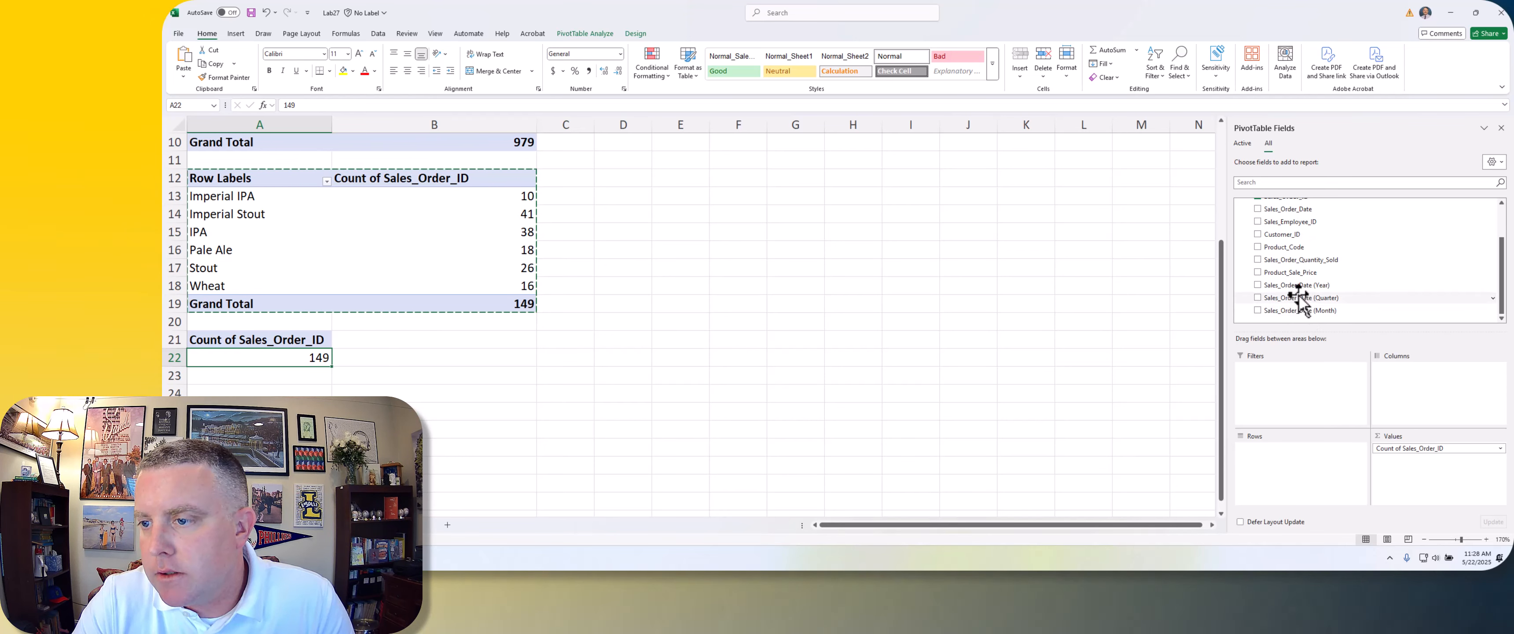
drag(1289, 212, 1281, 464)
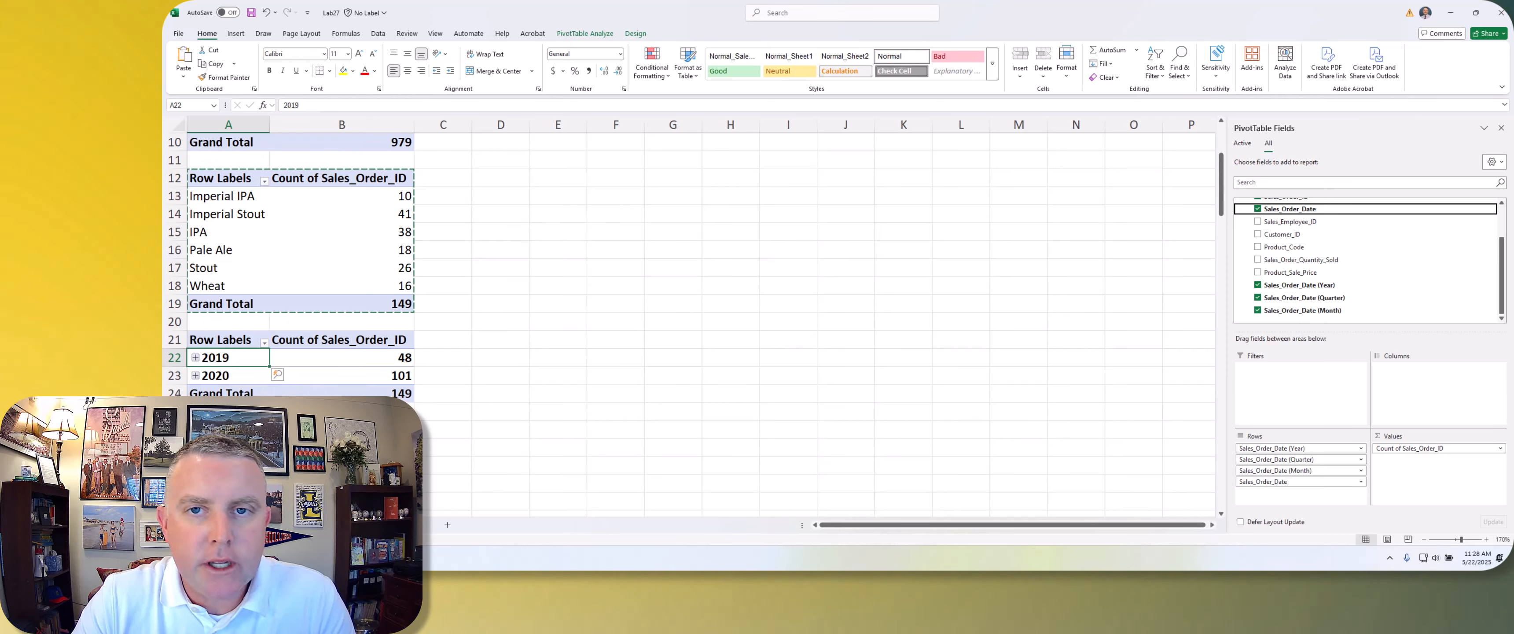
Add Sales_Order_Quantity_Sold as a second value field in the date PivotTable and compare it with the product PivotTables.
click(407, 379)
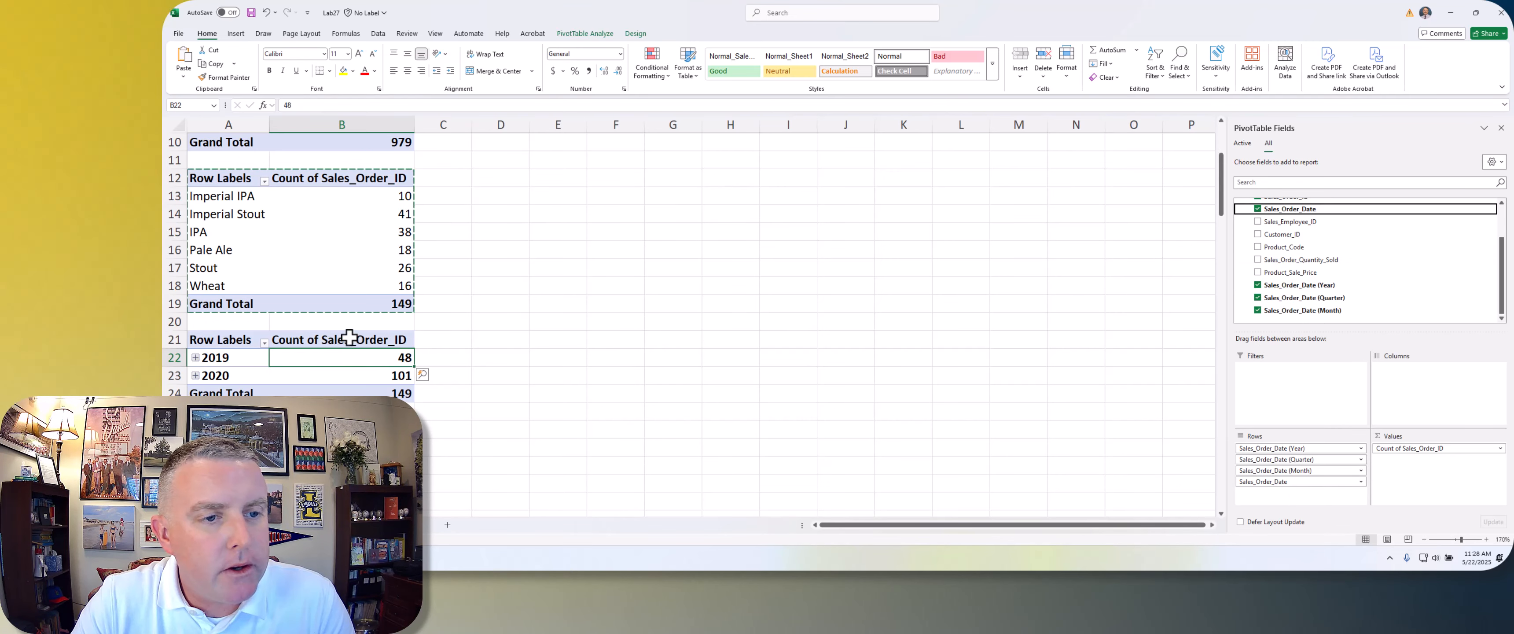
scroll(350, 336, up, 3)
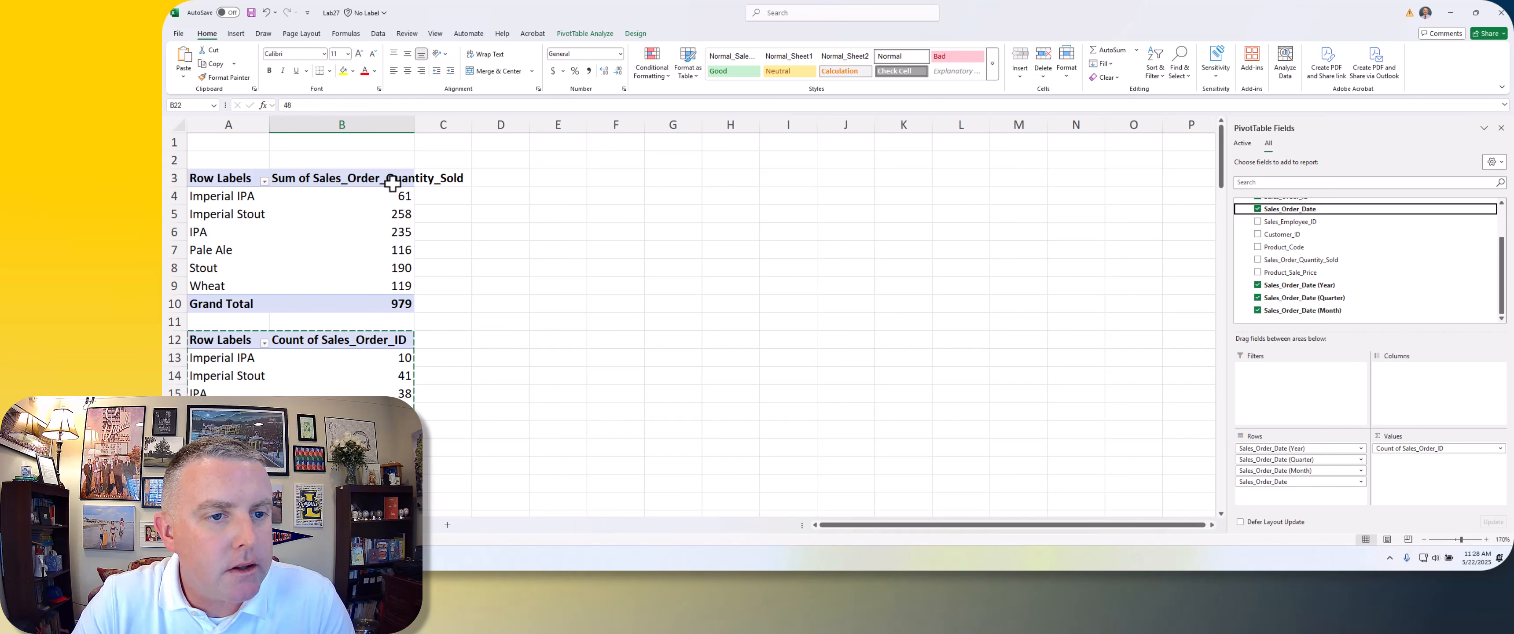
scroll(336, 359, down, 1)
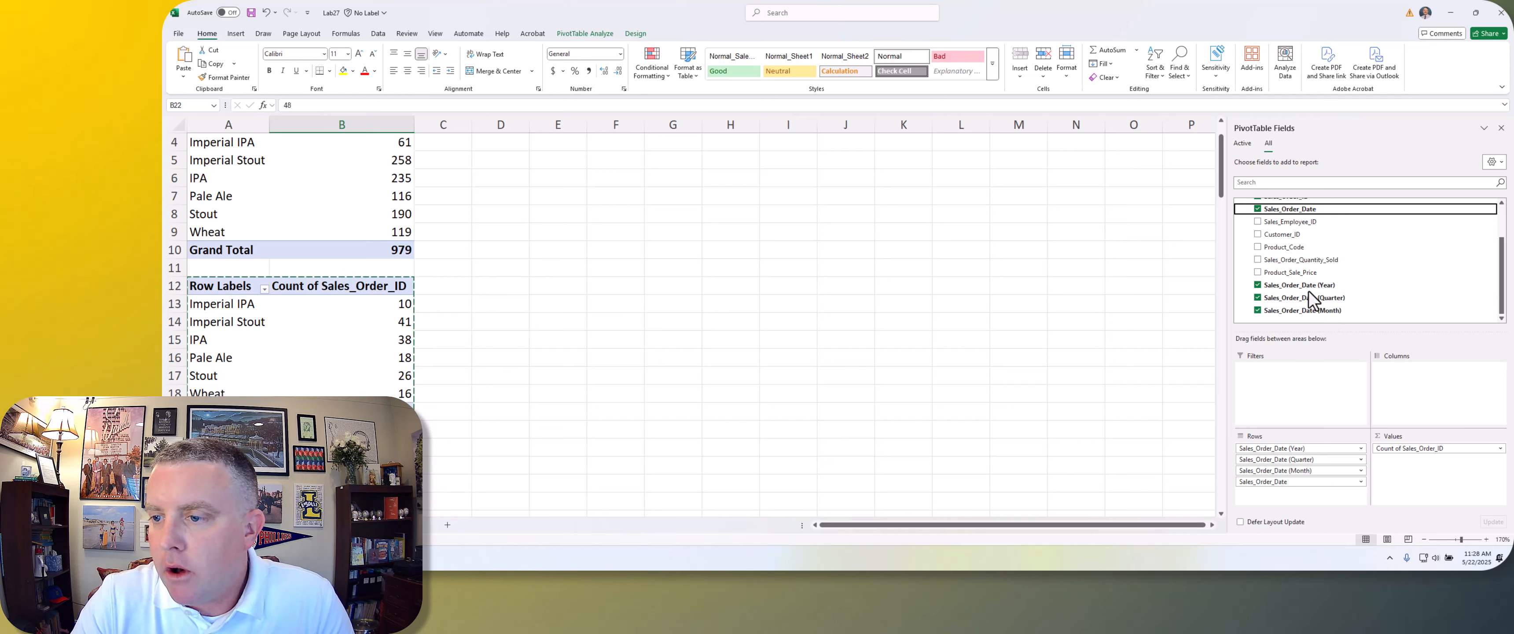
scroll(1309, 291, up, 2)
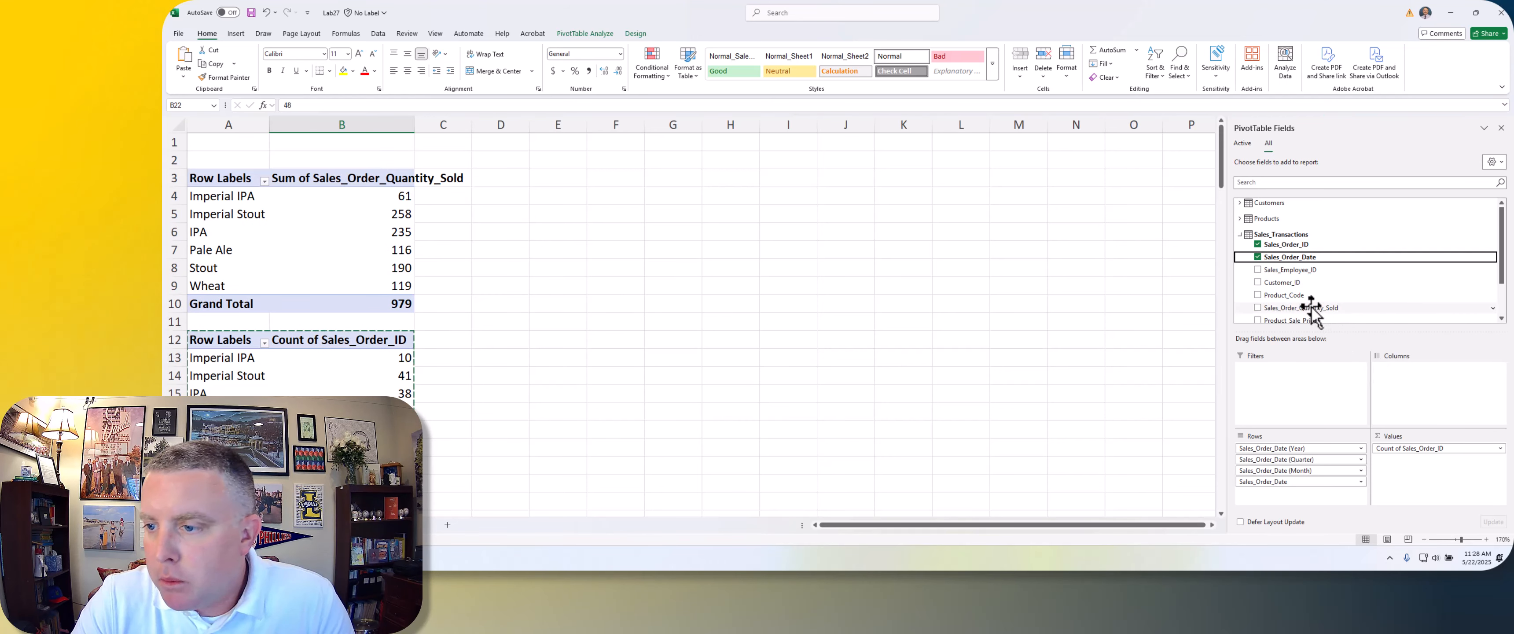
scroll(1312, 306, down, 1)
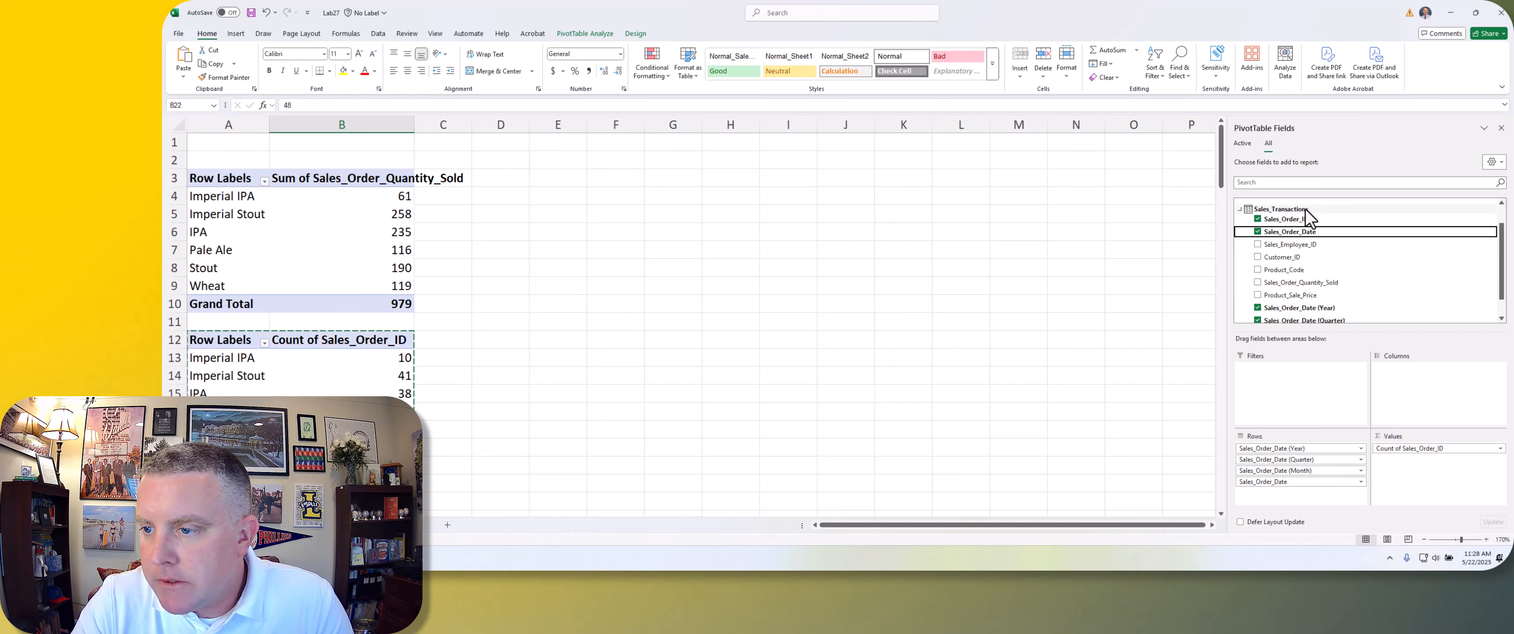
drag(1310, 290, 1440, 473)
scroll(595, 415, down, 3)
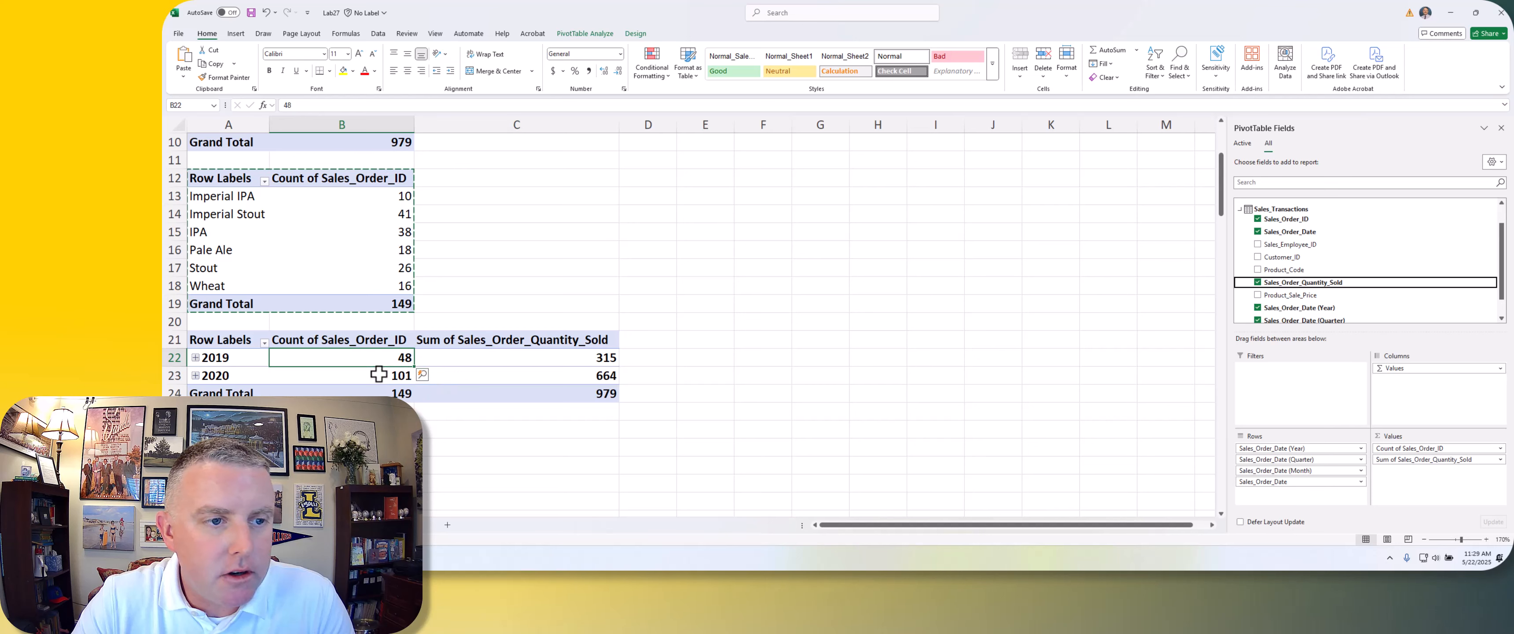
scroll(396, 284, up, 3)
scroll(357, 287, down, 3)
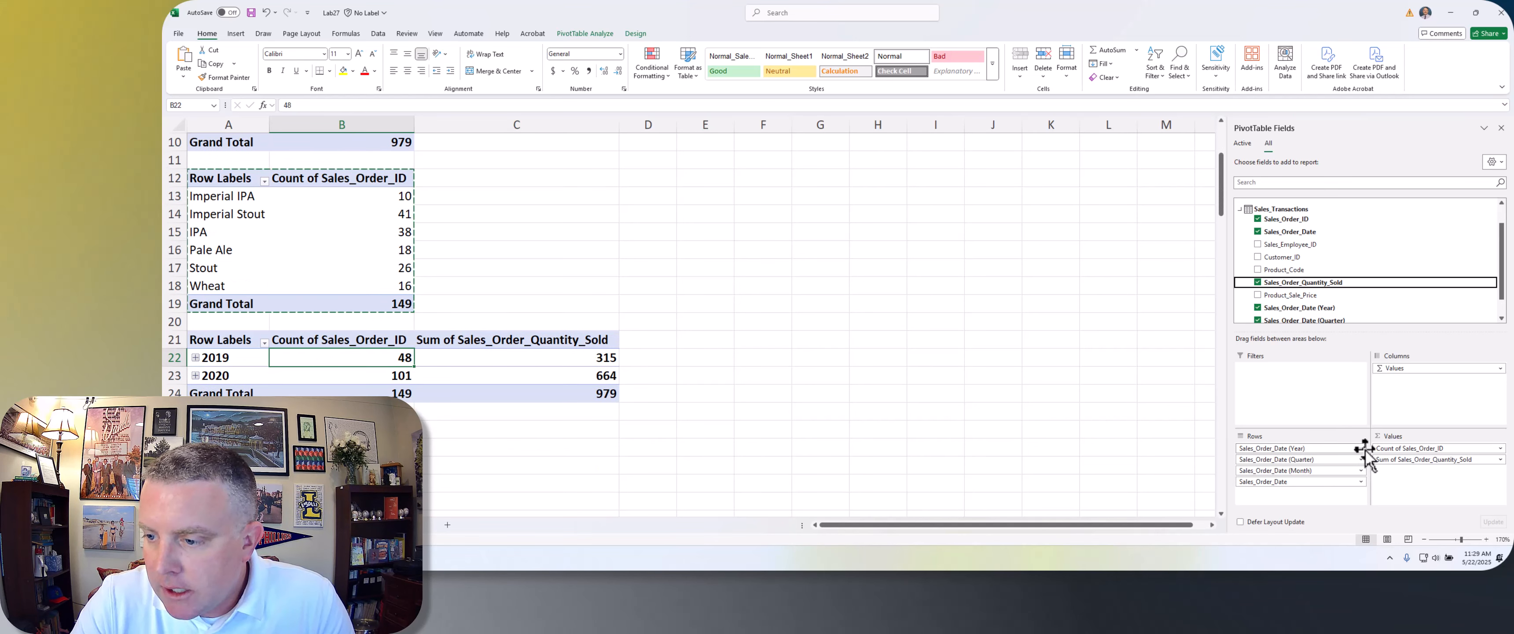
right_click(226, 347)
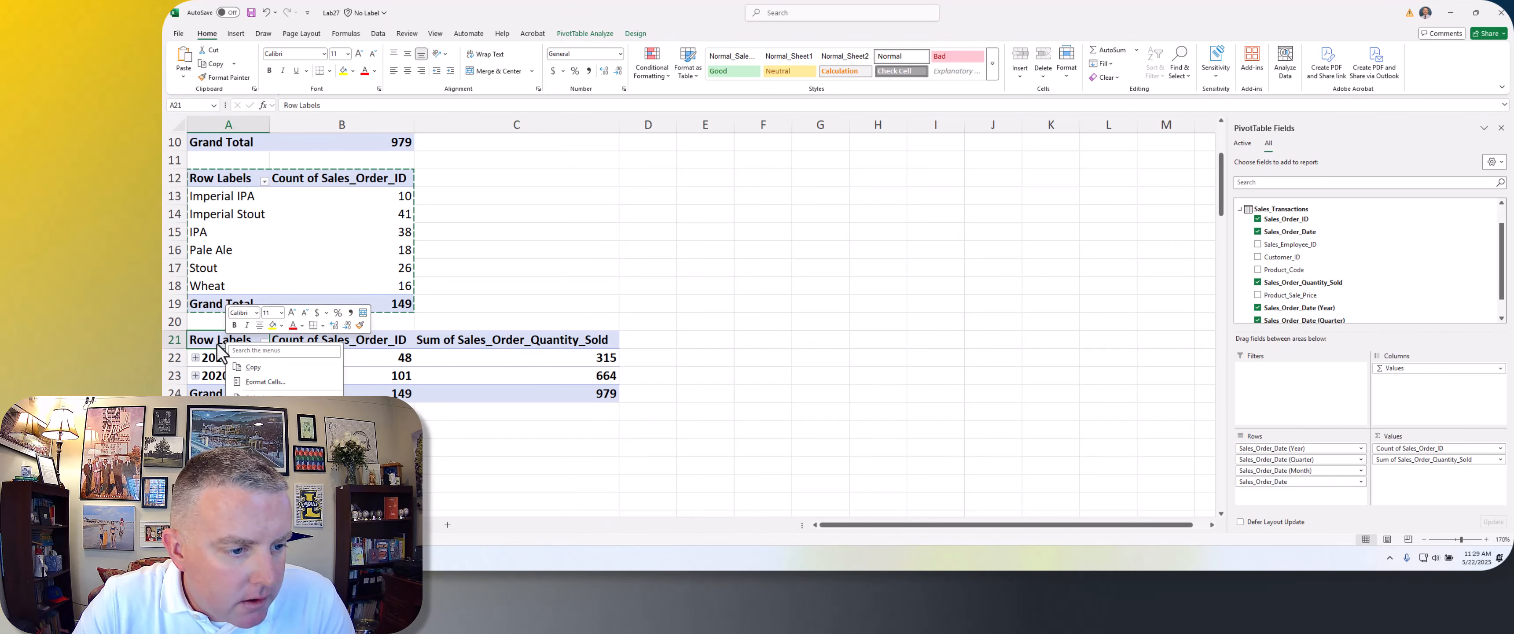
right_click(208, 362)
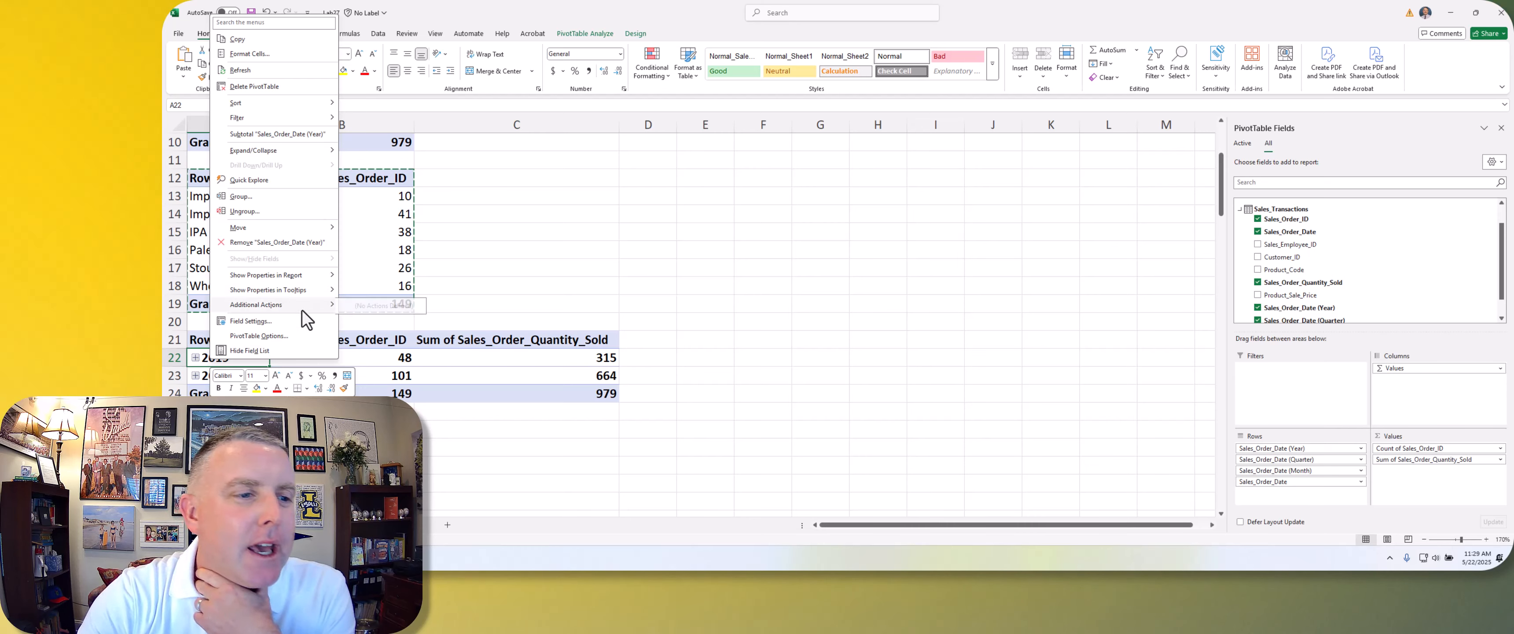
key(Escape)
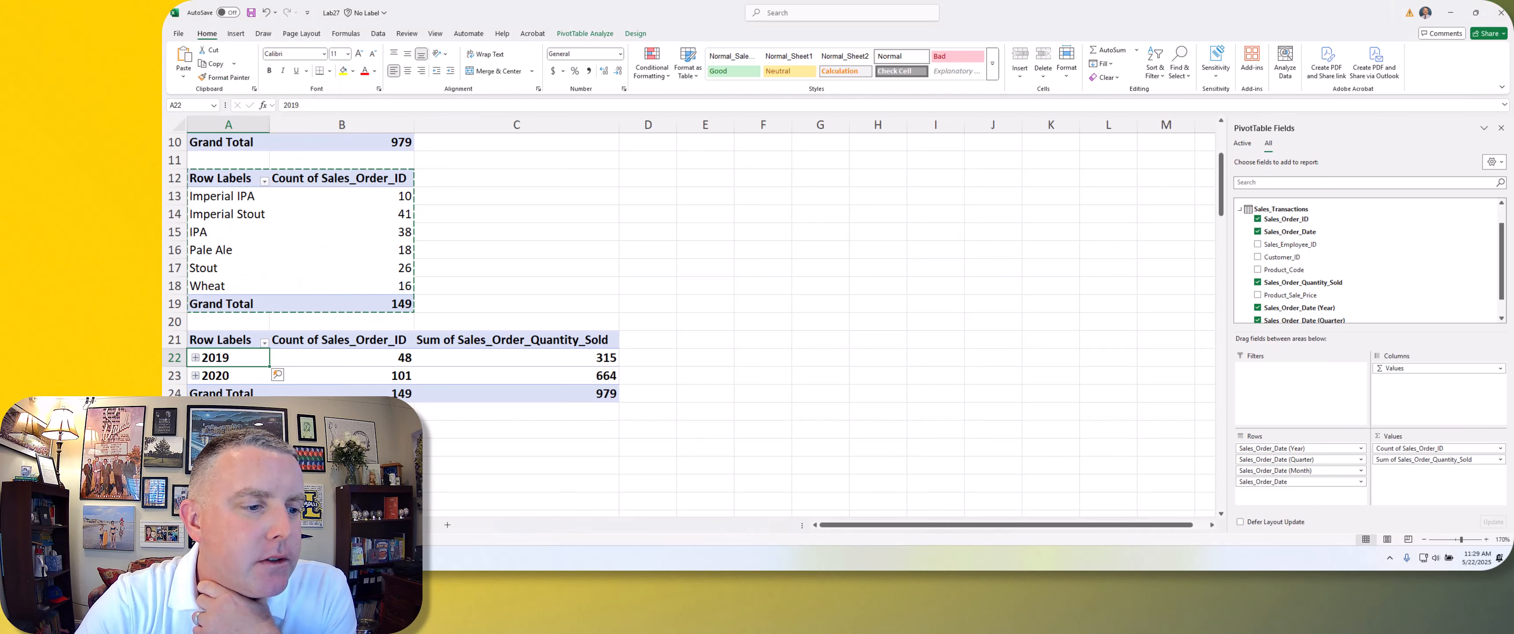
Expand 2019, Qtr4, Nov and Dec in the date PivotTable to examine the individual order dates.
click(195, 358)
click(195, 358)
click(195, 358)
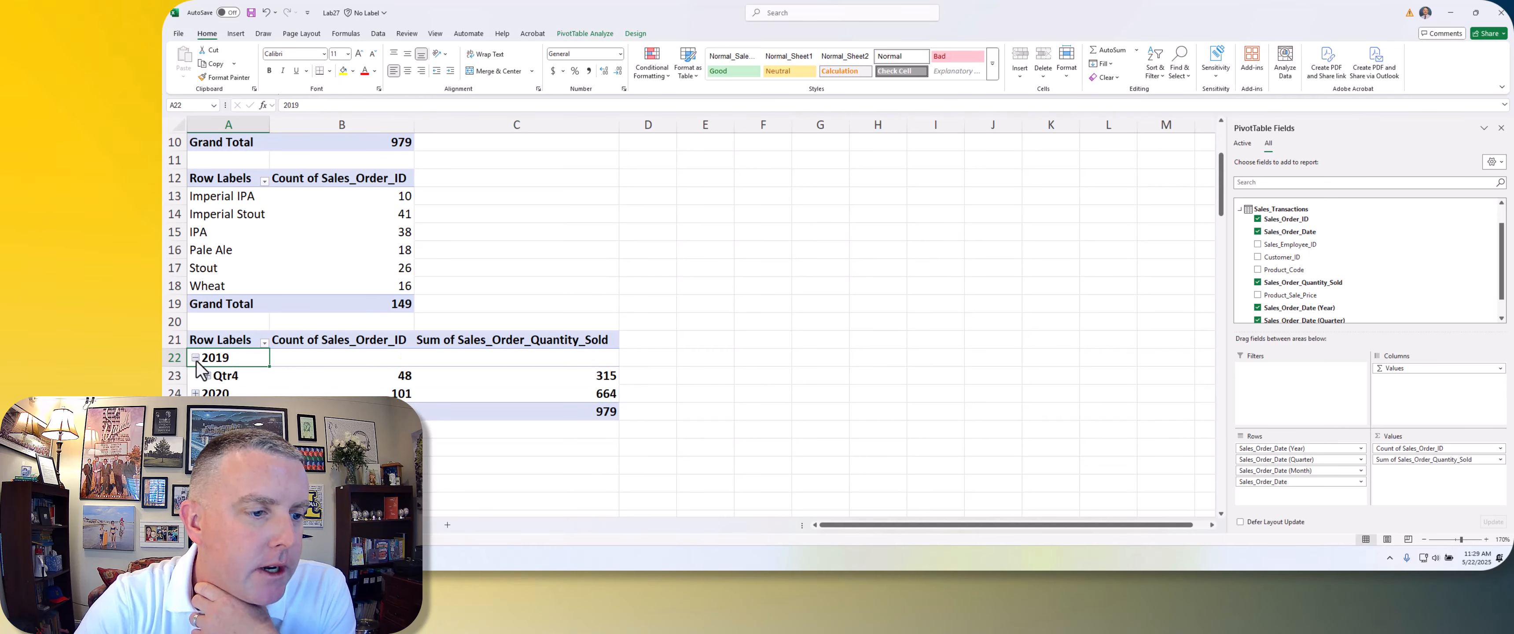
click(207, 375)
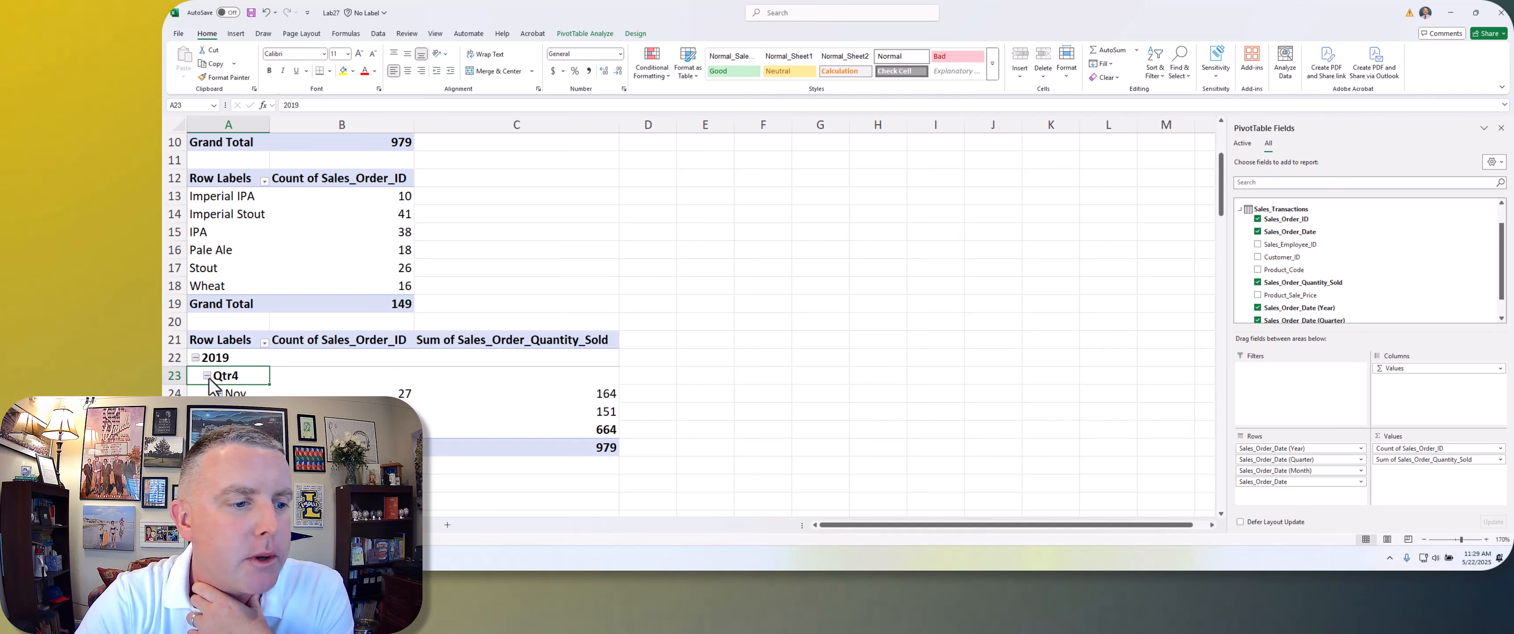
click(219, 393)
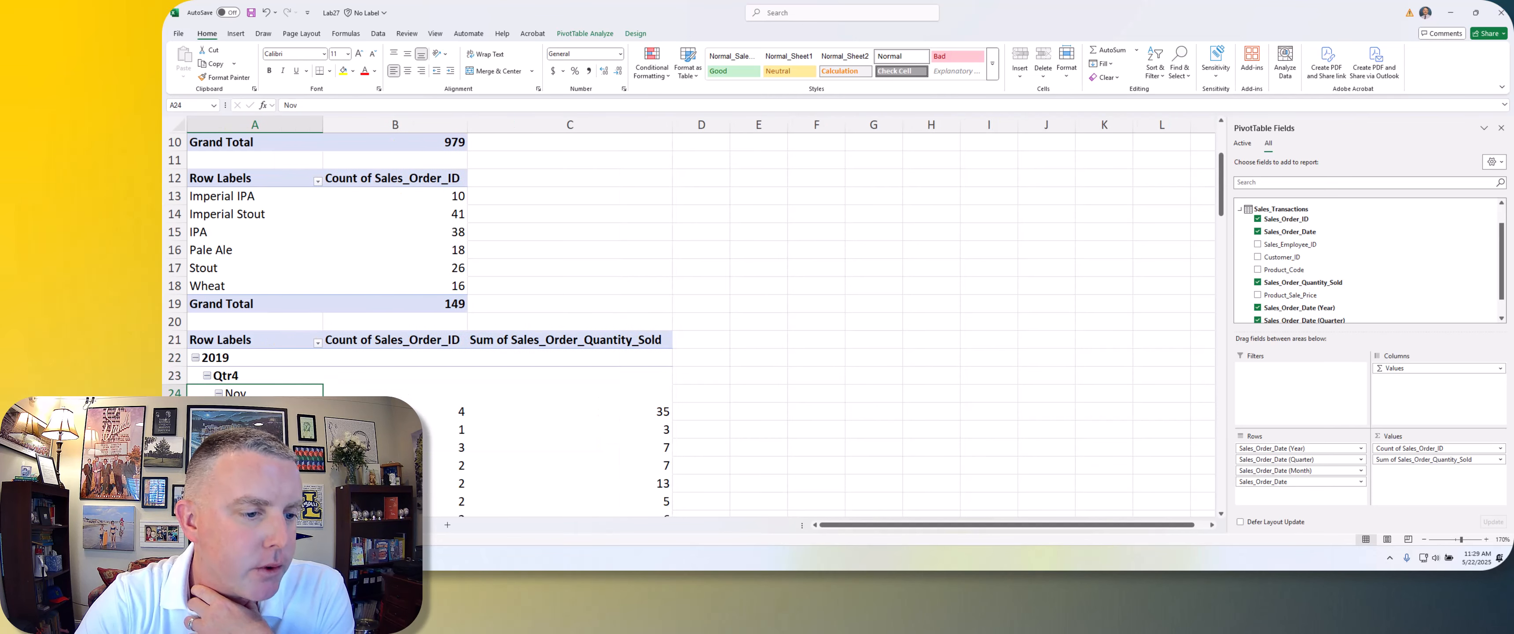
scroll(219, 393, down, 3)
scroll(235, 329, down, 4)
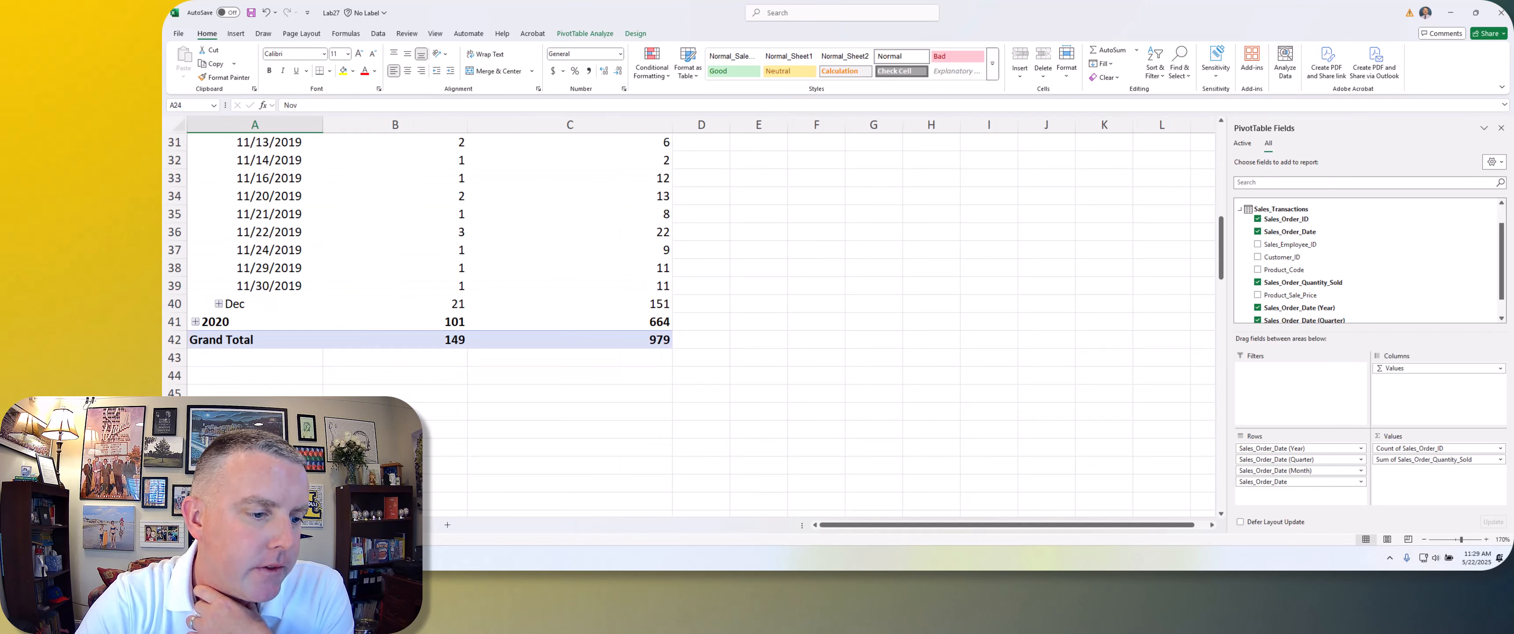
click(219, 303)
scroll(290, 217, up, 3)
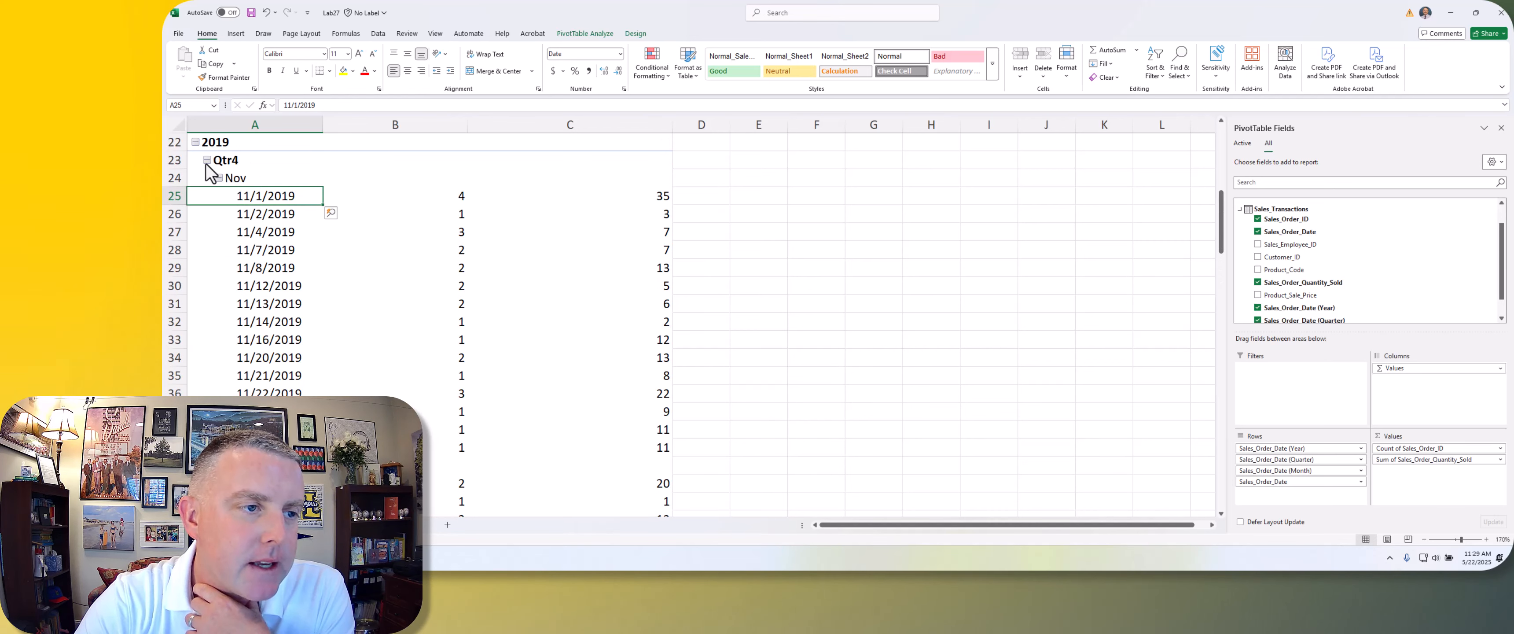
Ungroup the year, quarter and month levels of the date PivotTable and review the list of individual order dates.
right_click(221, 144)
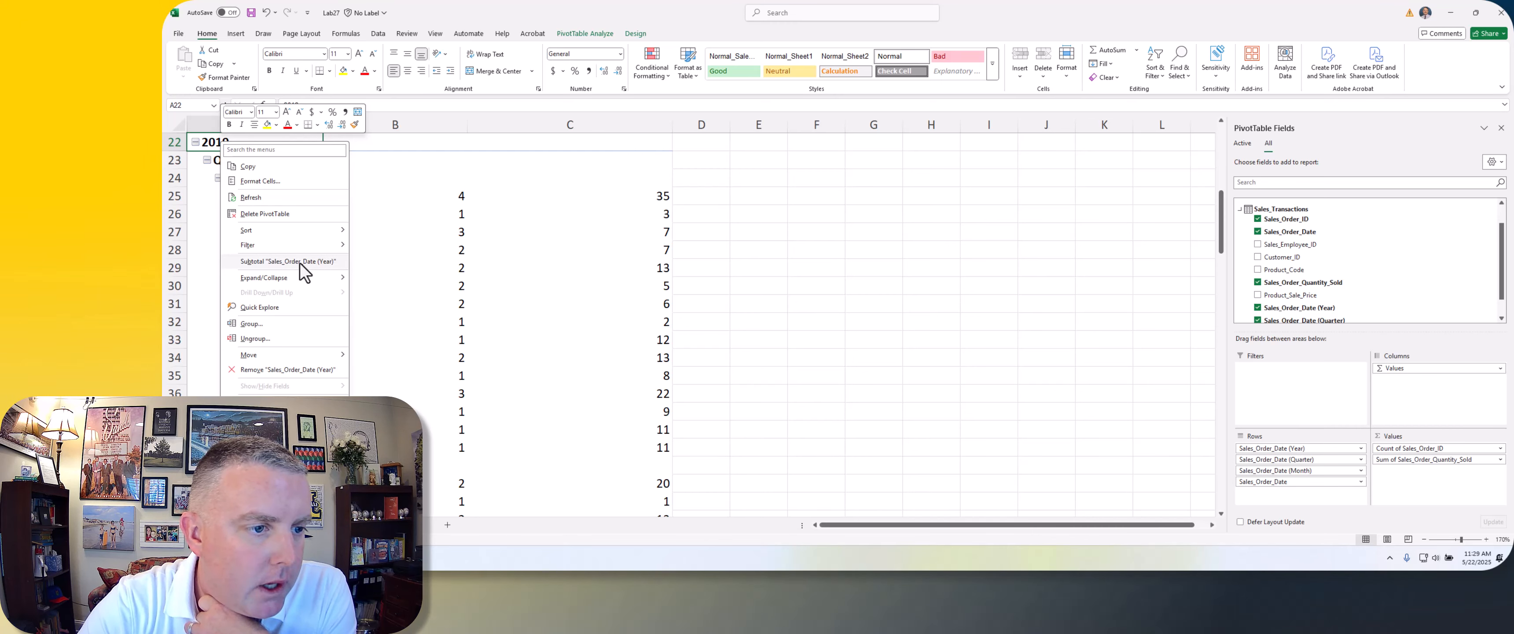
click(262, 340)
scroll(261, 370, down, 20)
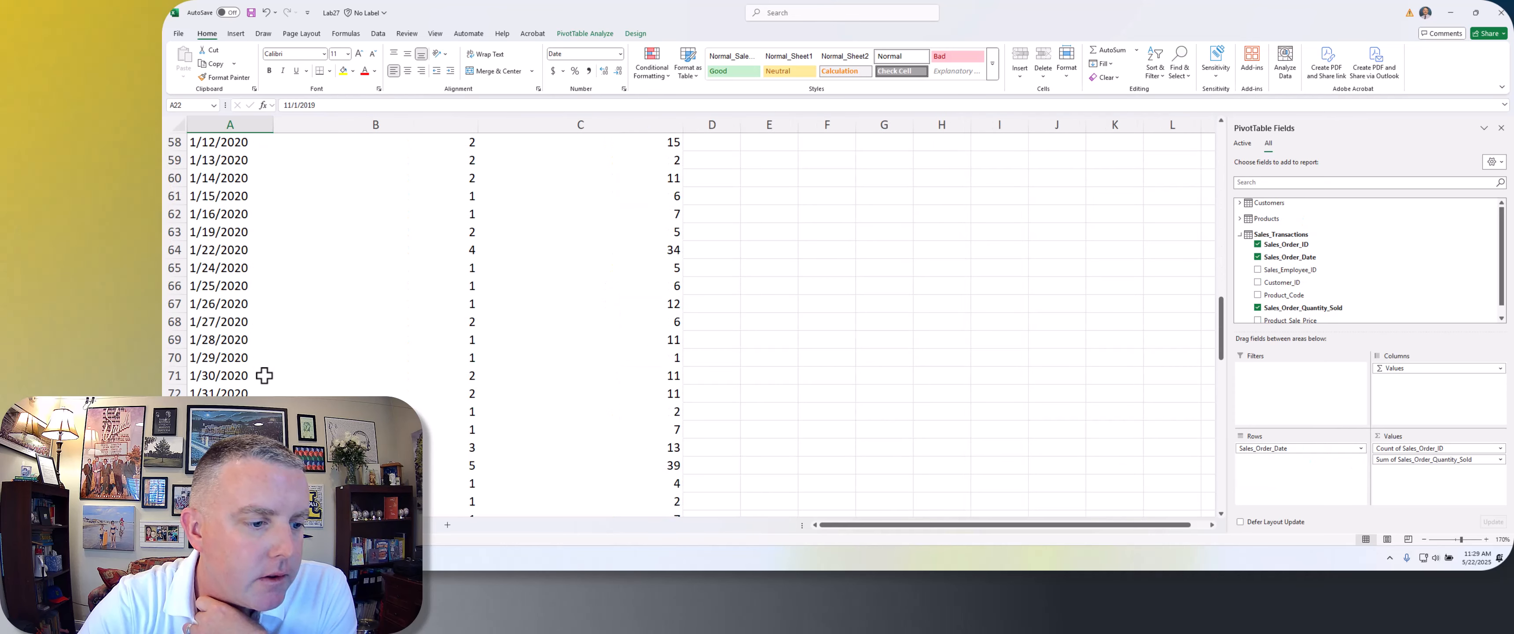
scroll(260, 369, up, 20)
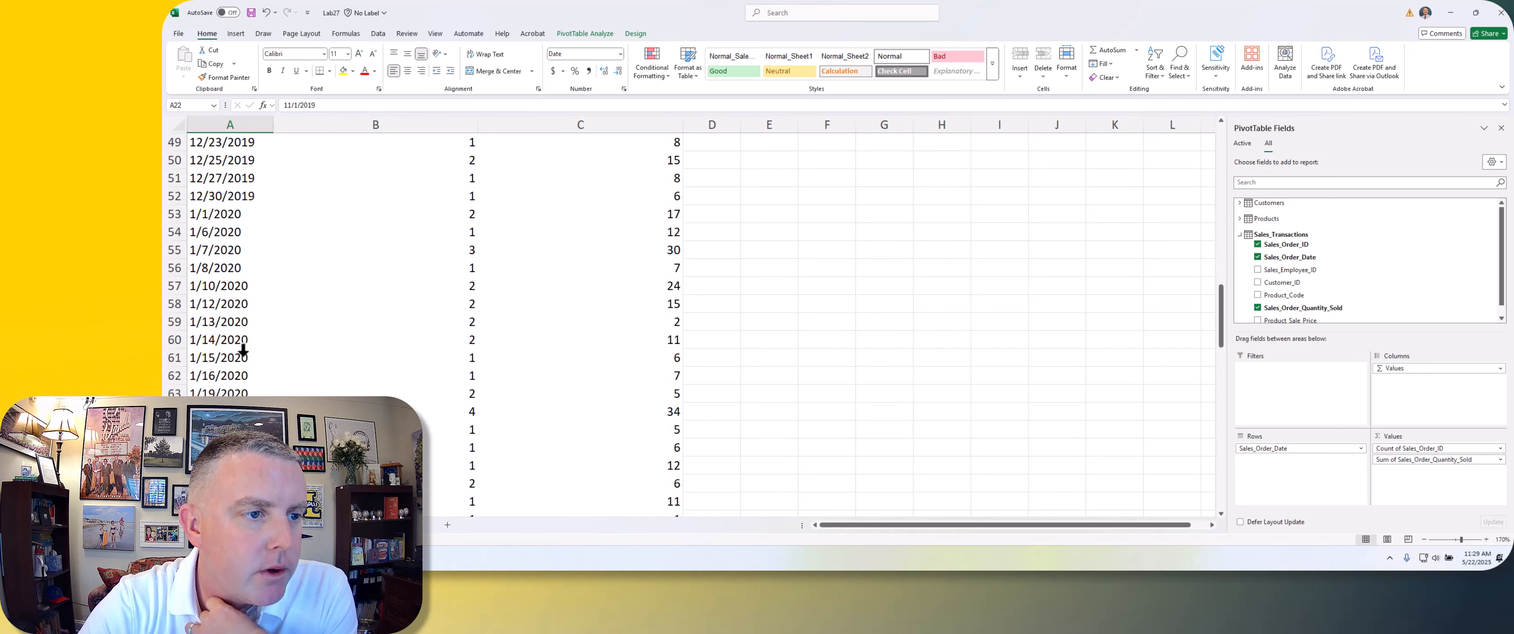
scroll(238, 350, up, 1)
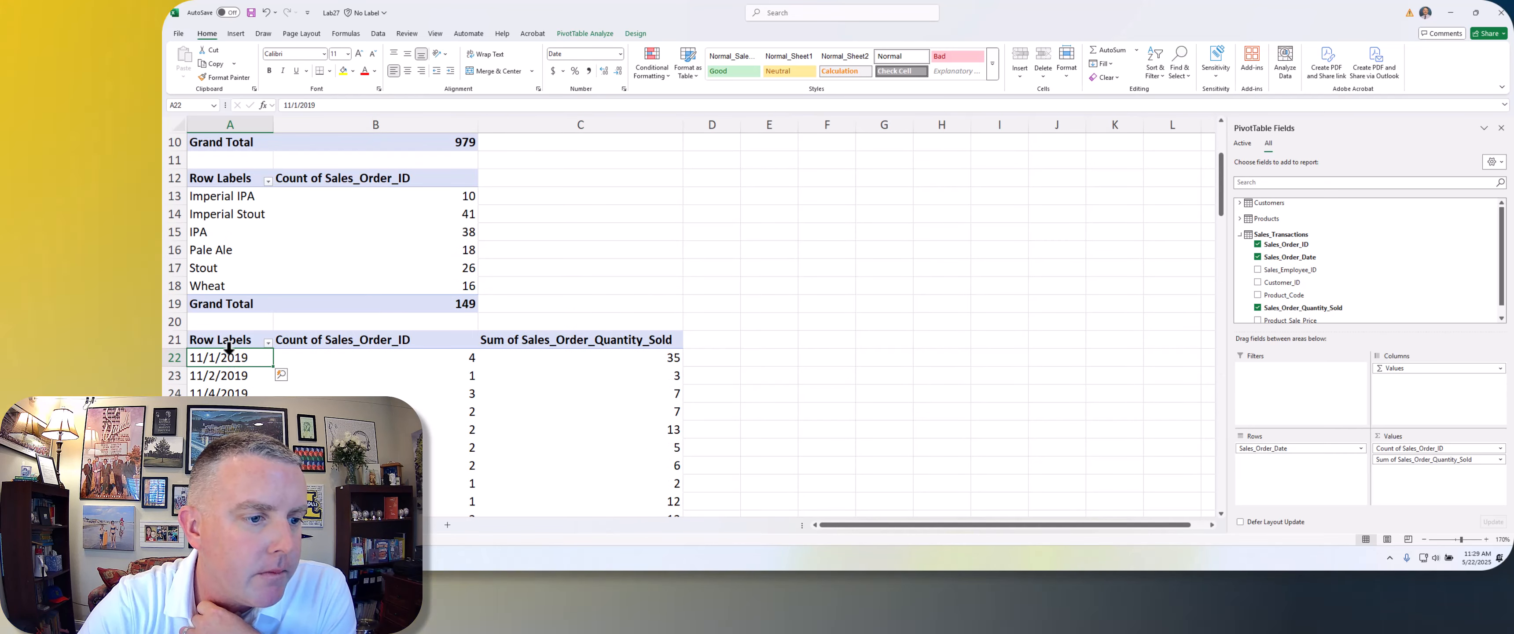
right_click(223, 357)
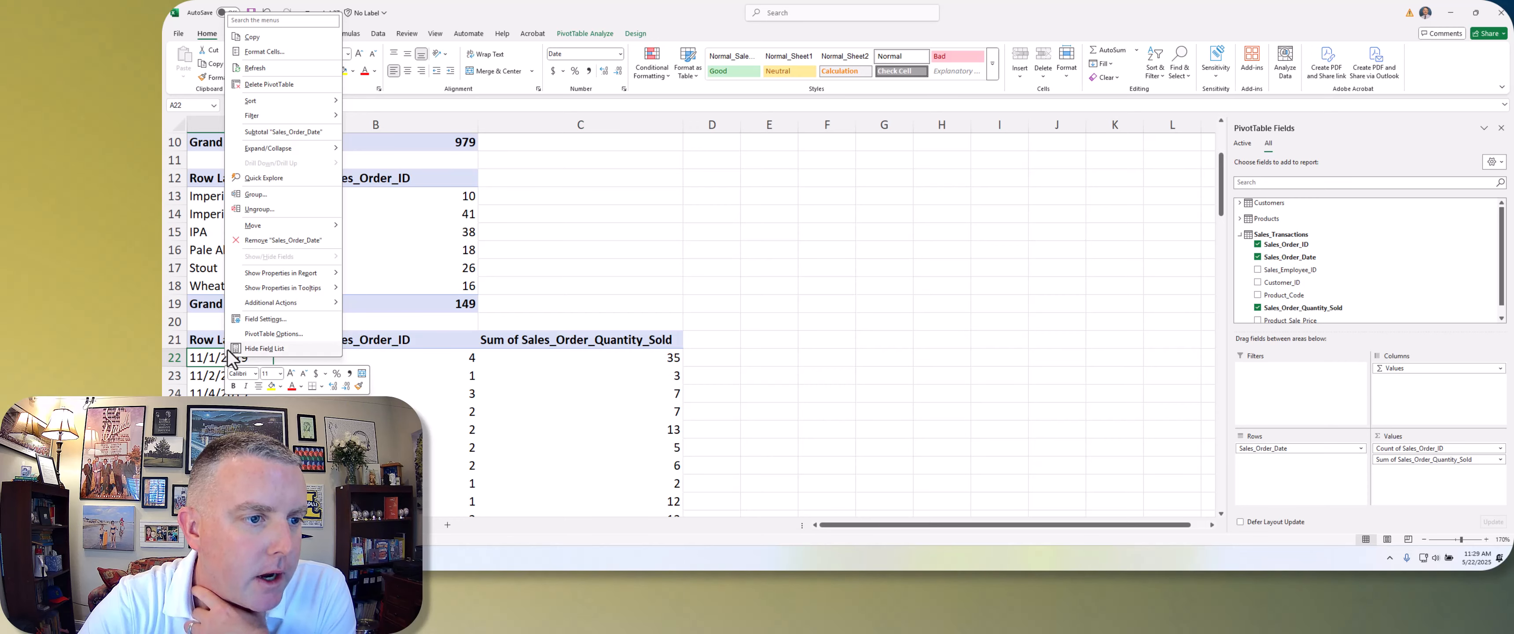
click(198, 355)
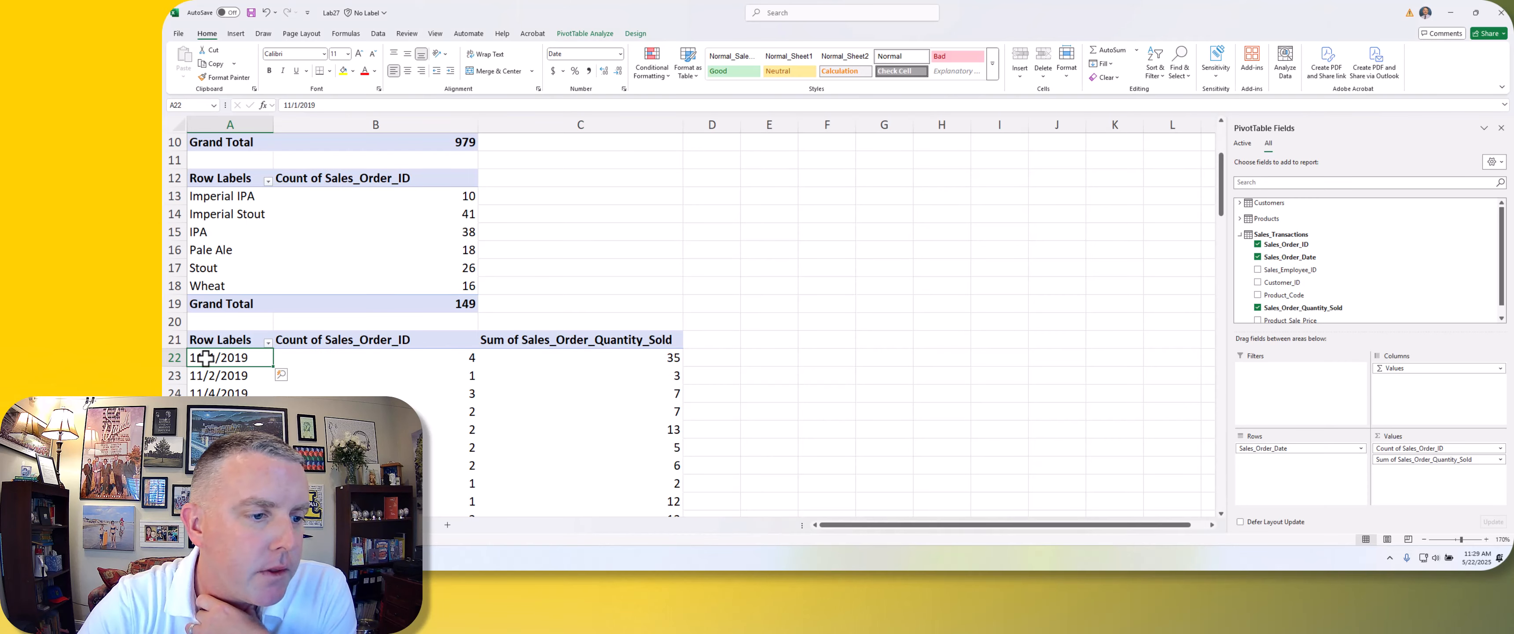
right_click(205, 357)
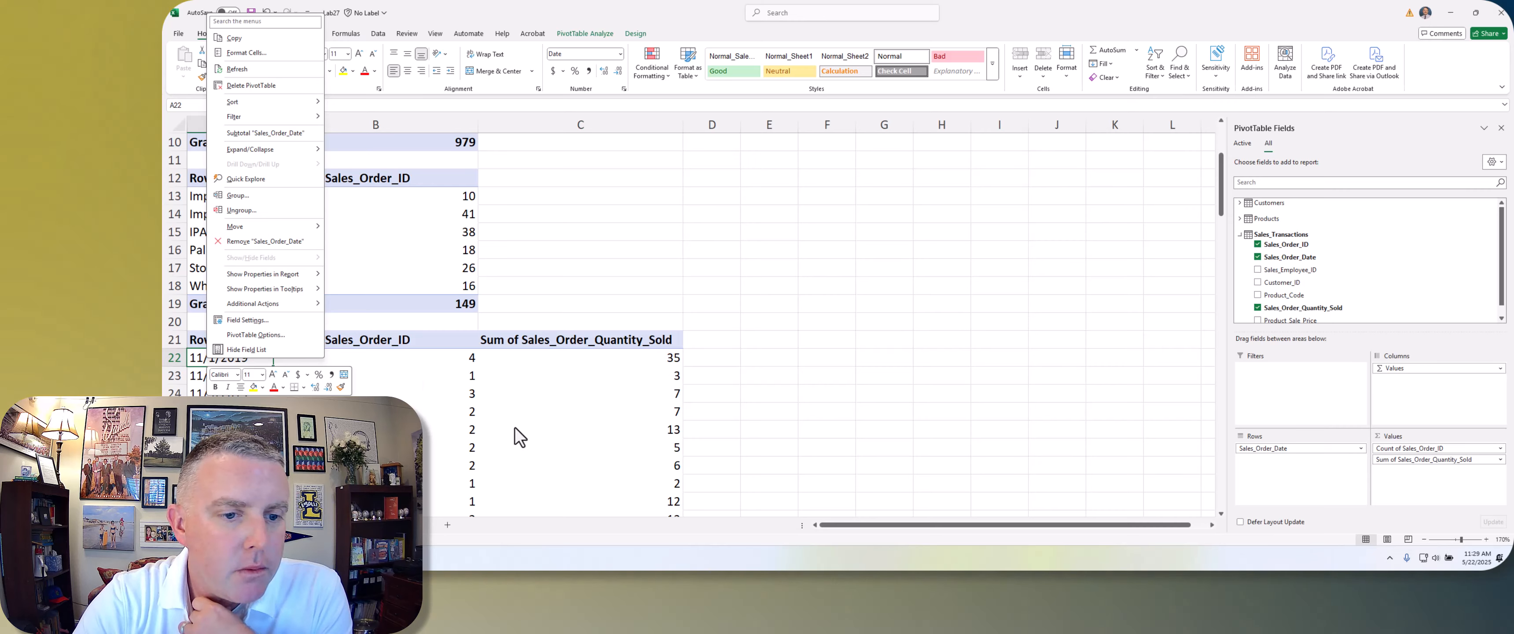
key(Escape)
Select the product quantity sold PivotTable starting at A3 and examine its available analysis commands.
scroll(676, 394, up, 3)
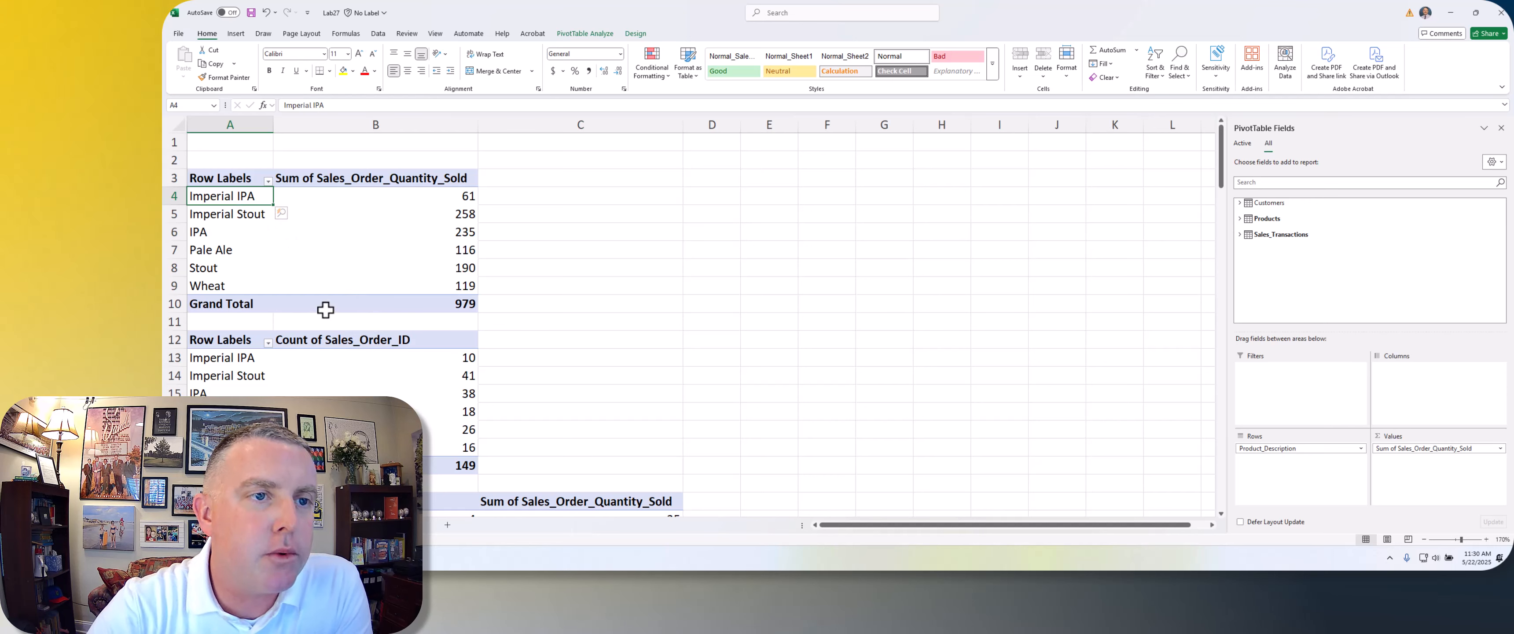
click(585, 34)
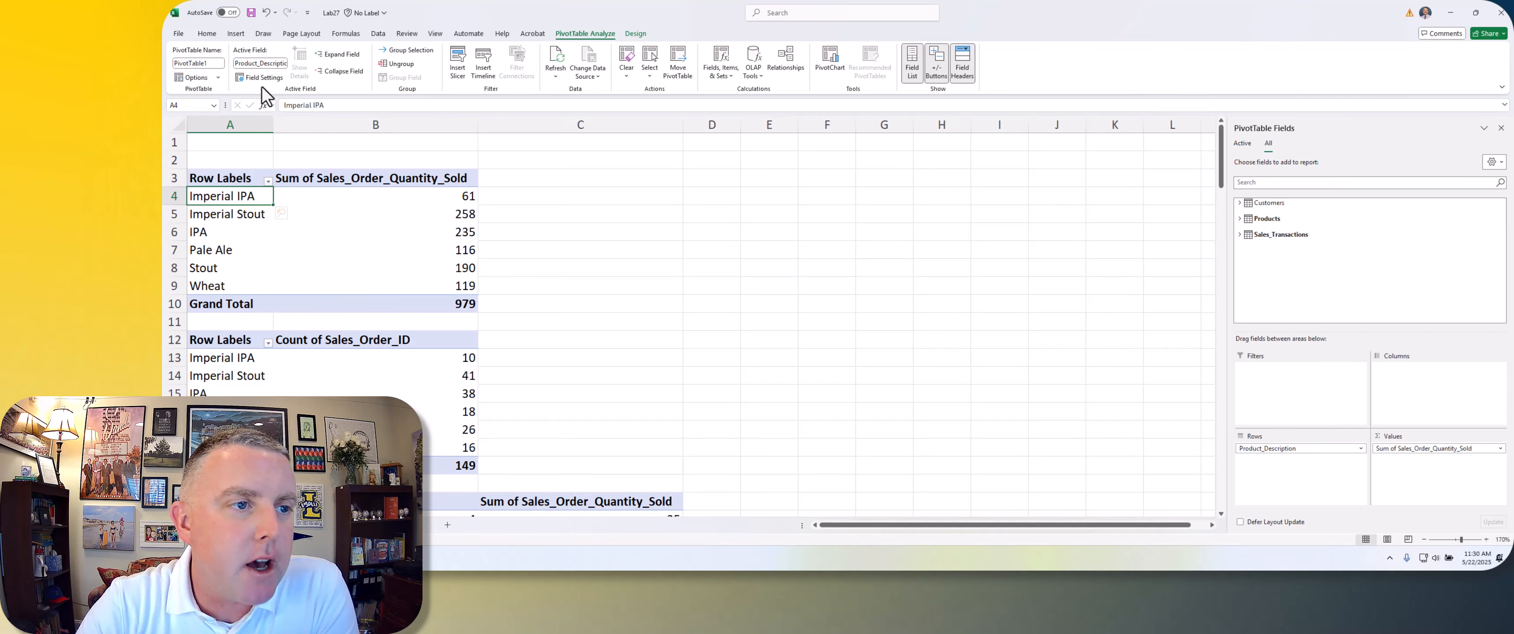
click(226, 196)
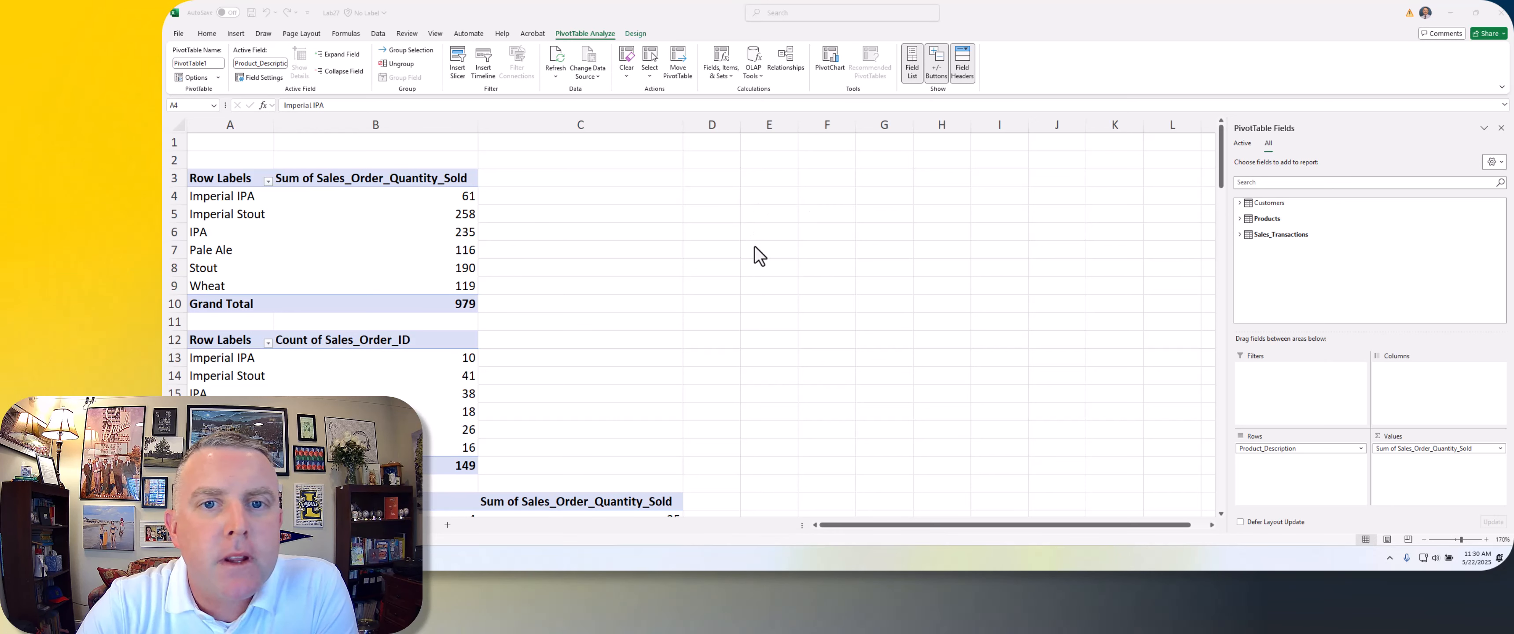
Insert a clustered column PivotChart for the product quantity sold PivotTable and place it at the top of the sheet, starting in column D.
click(839, 65)
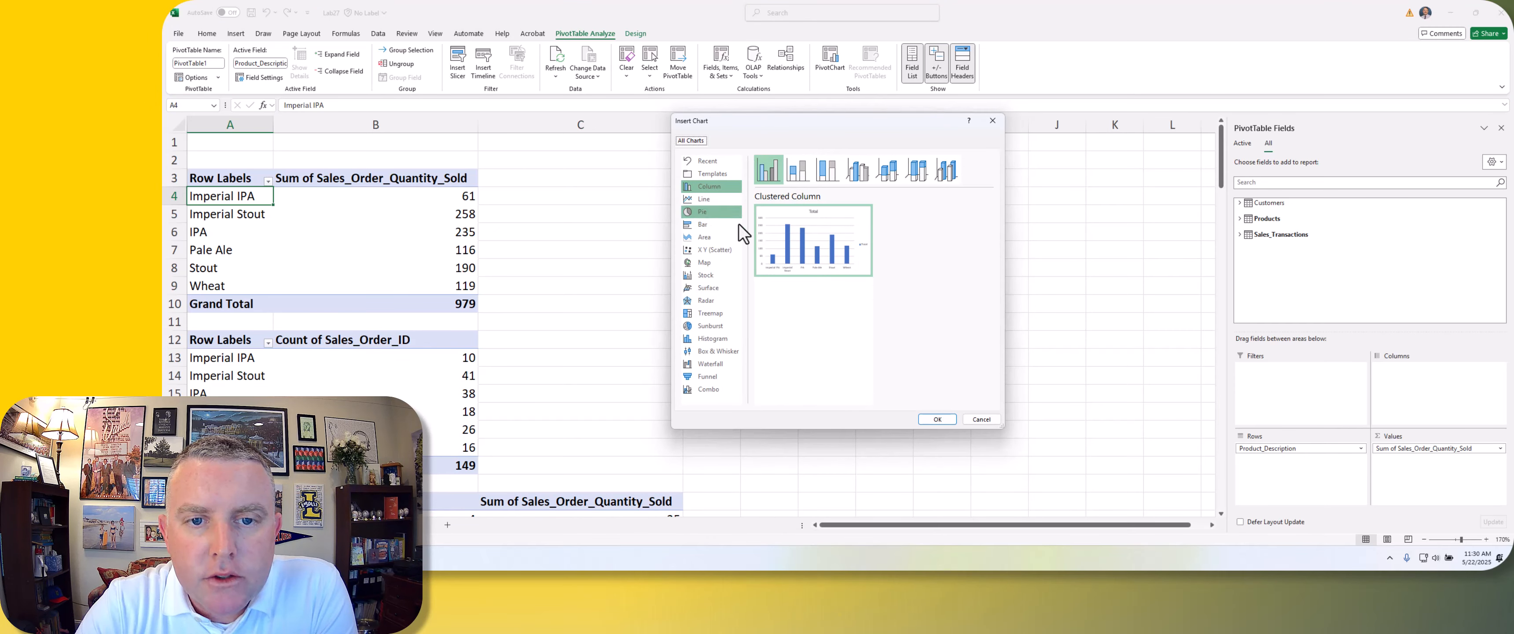
drag(879, 126, 882, 67)
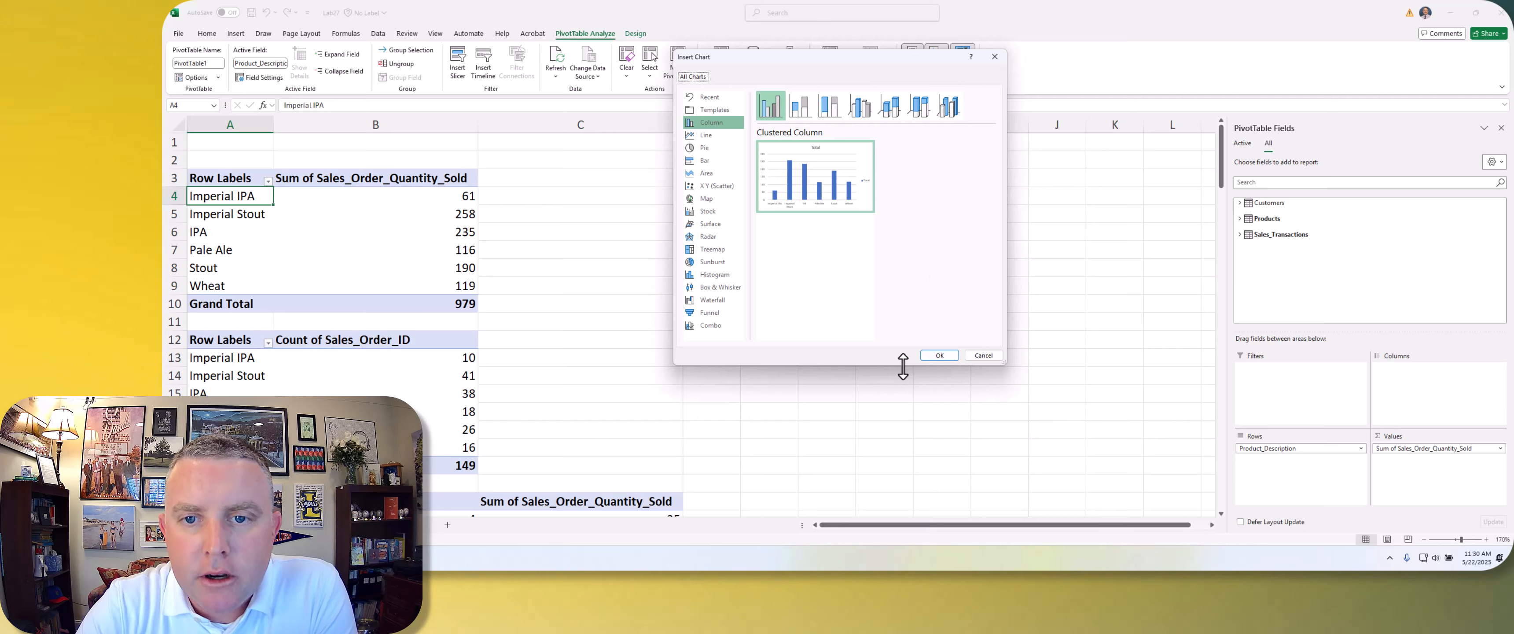
click(935, 360)
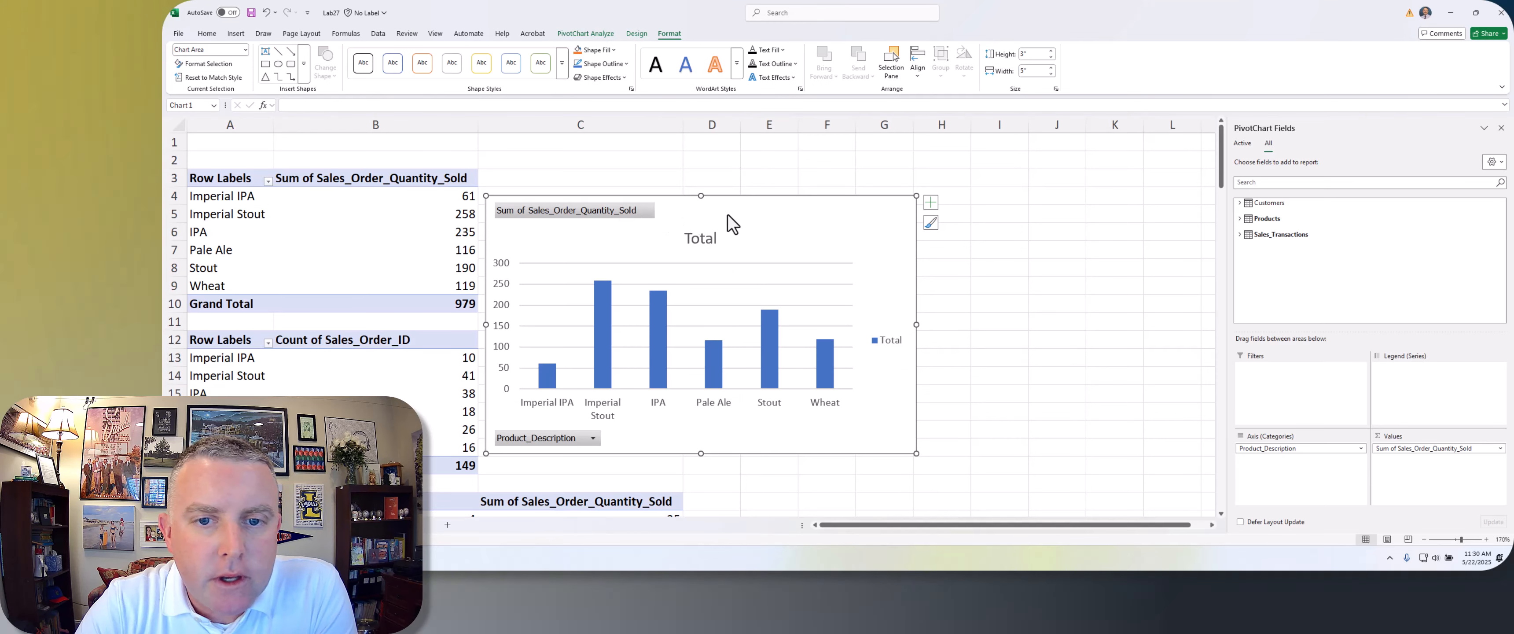
drag(773, 206, 949, 150)
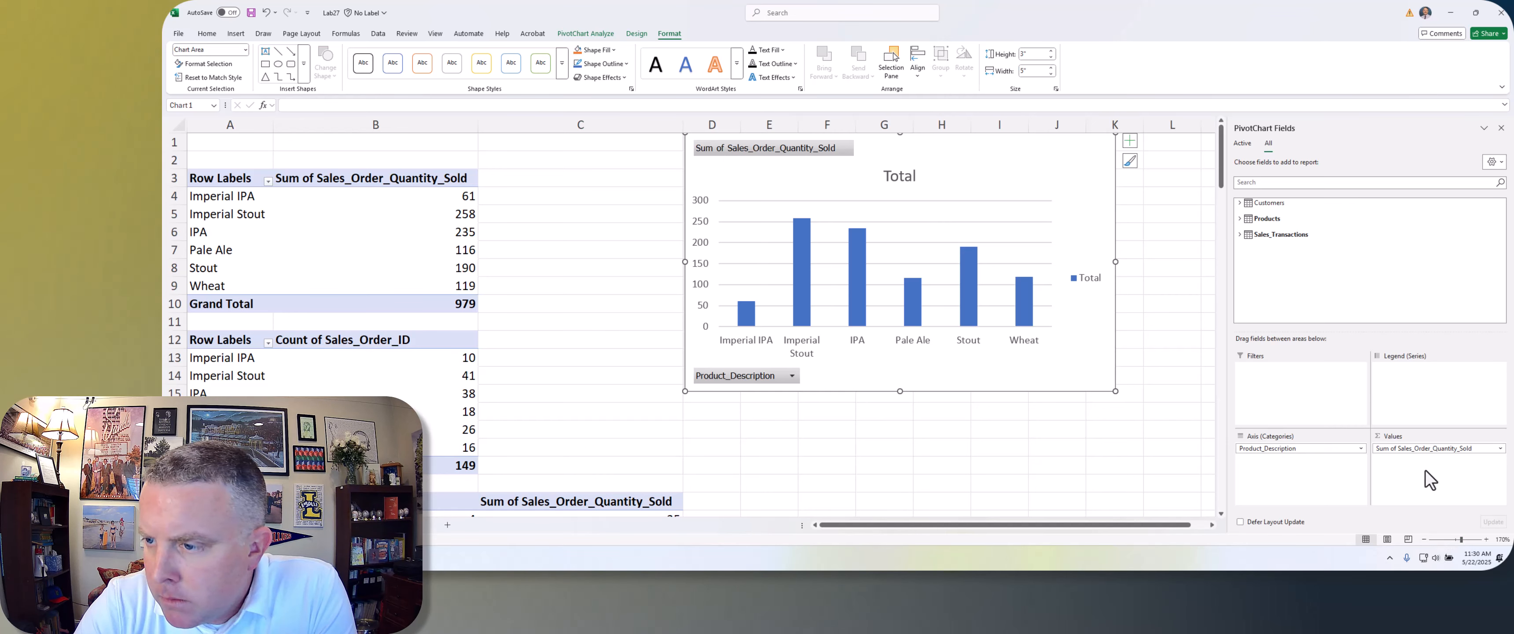
Insert a clustered column PivotChart for the product order count PivotTable starting at A12.
click(1425, 539)
click(1425, 539)
click(1425, 540)
click(1425, 539)
click(1425, 539)
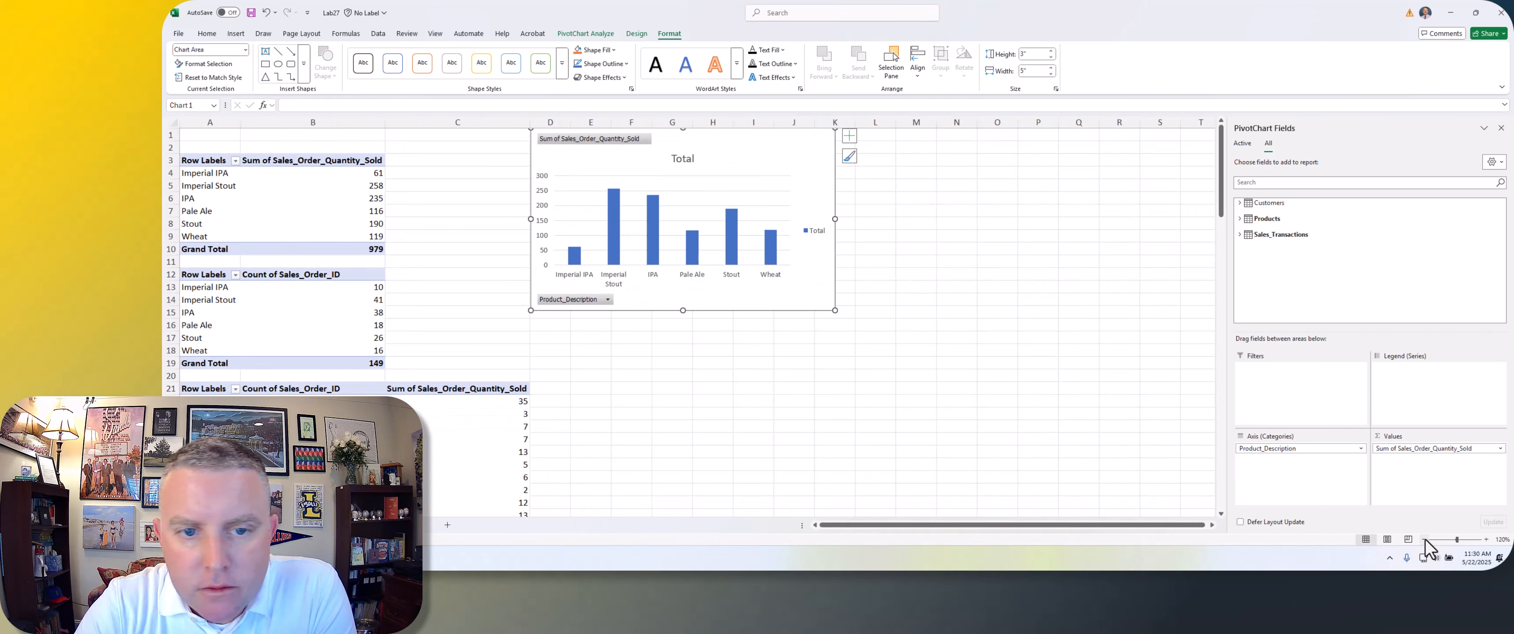
click(1424, 539)
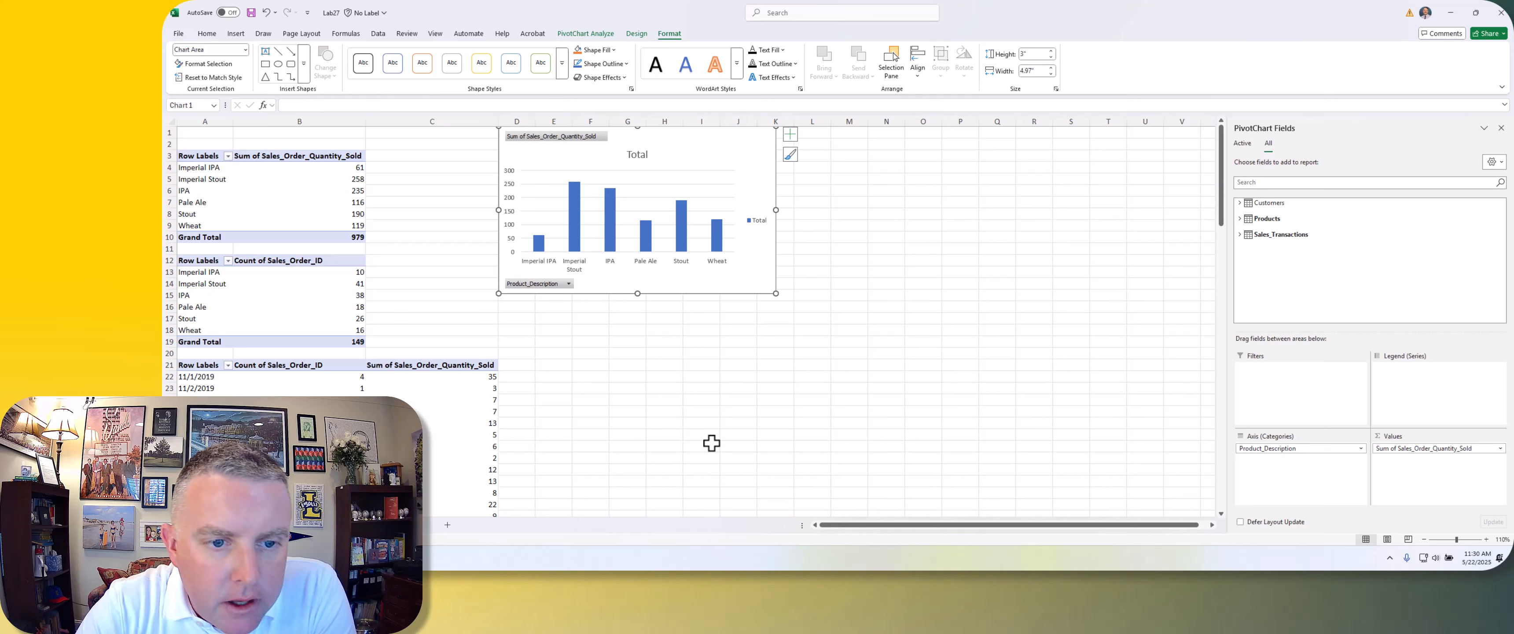
click(514, 306)
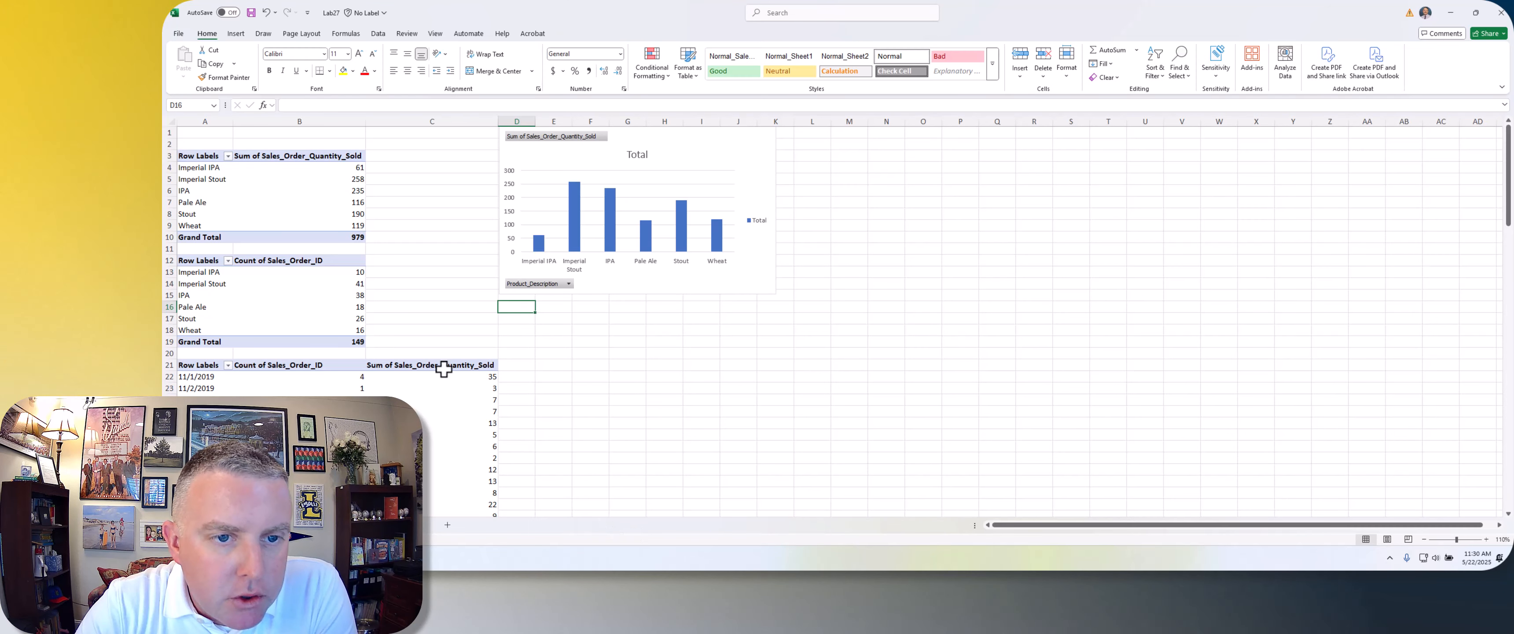
click(201, 285)
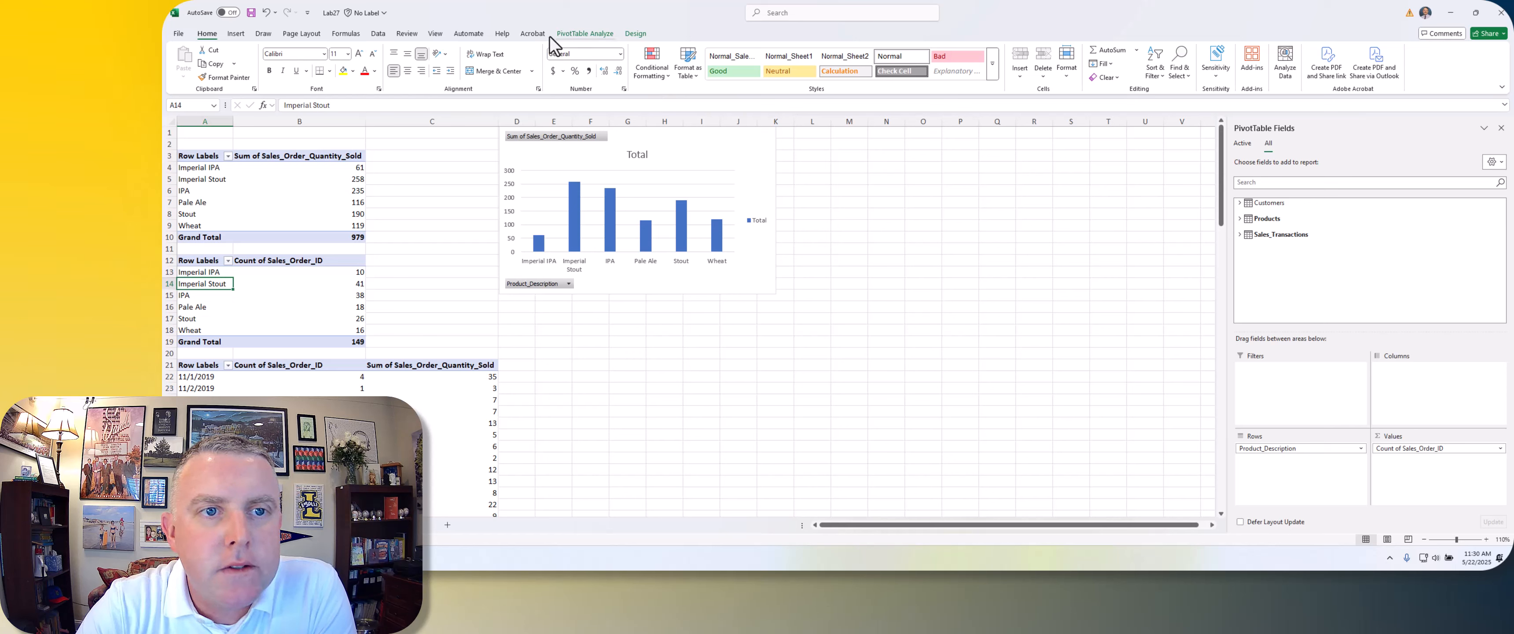
click(587, 33)
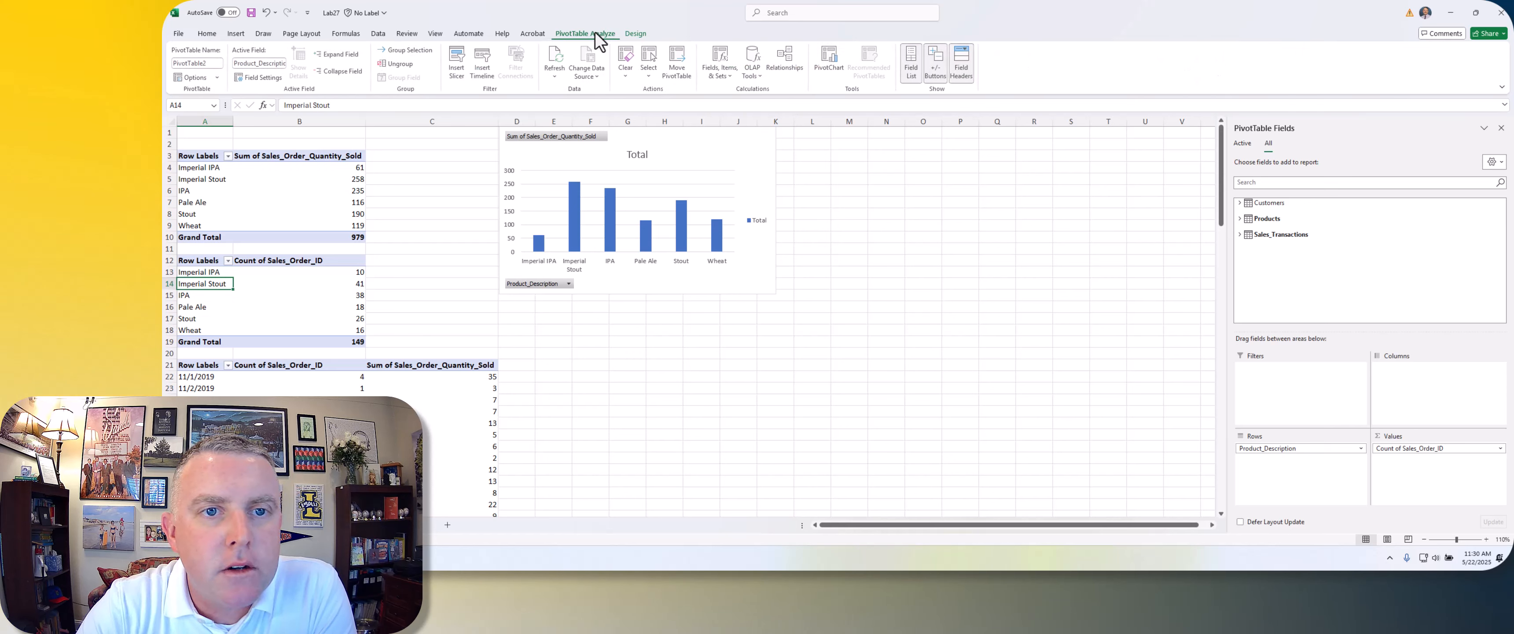
click(830, 62)
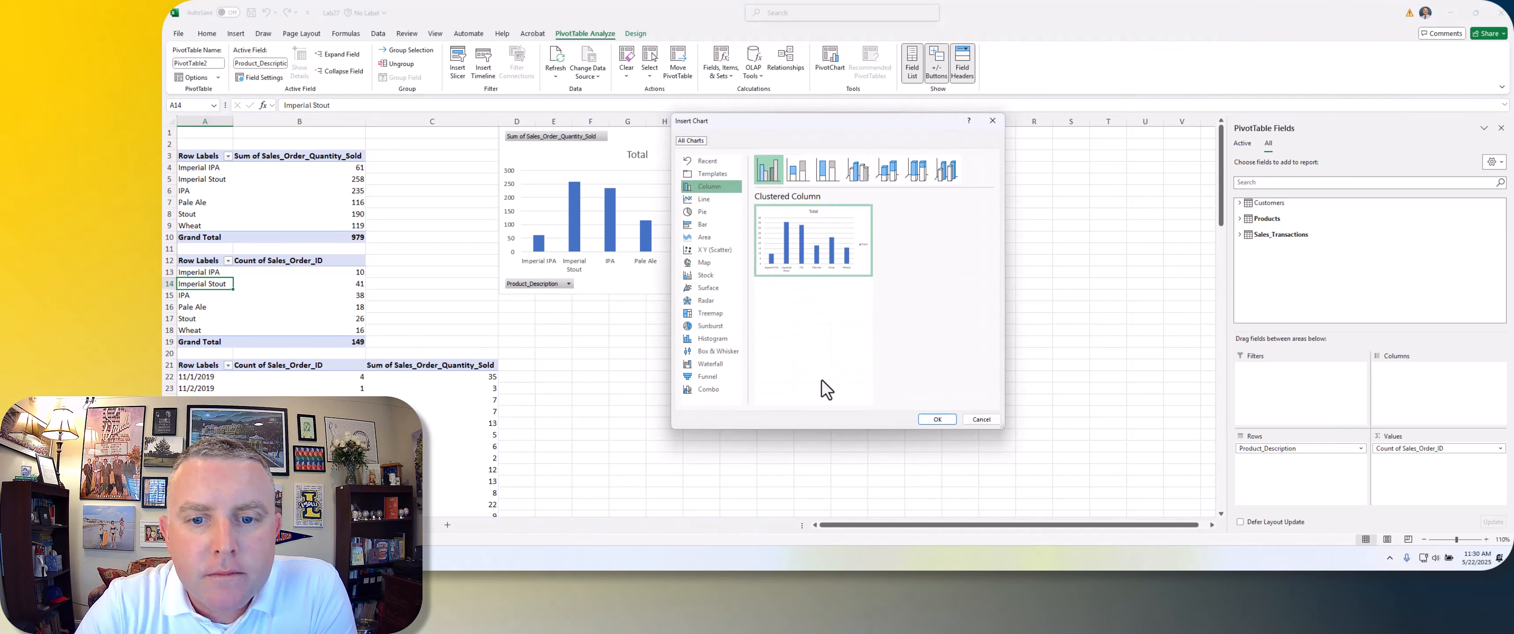
click(945, 421)
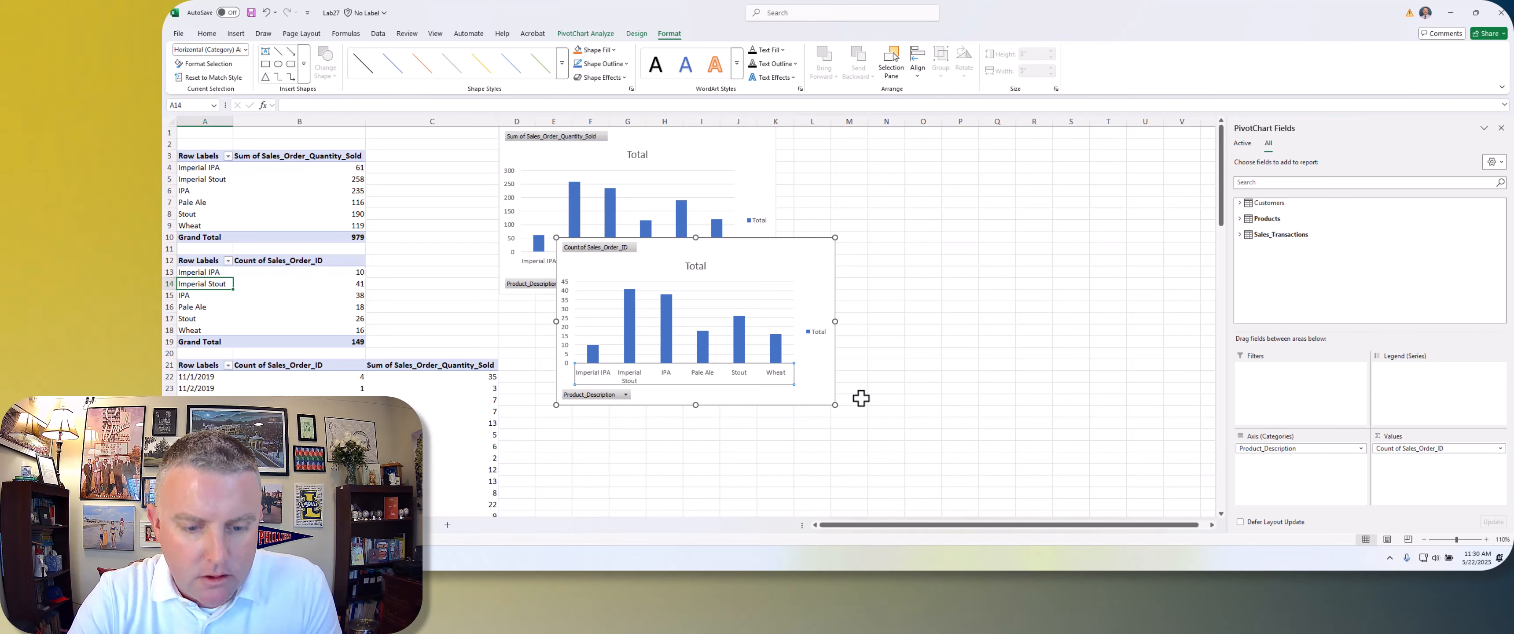
Undo the deletion of the order count chart and position it directly below the quantity sold chart.
key(Delete)
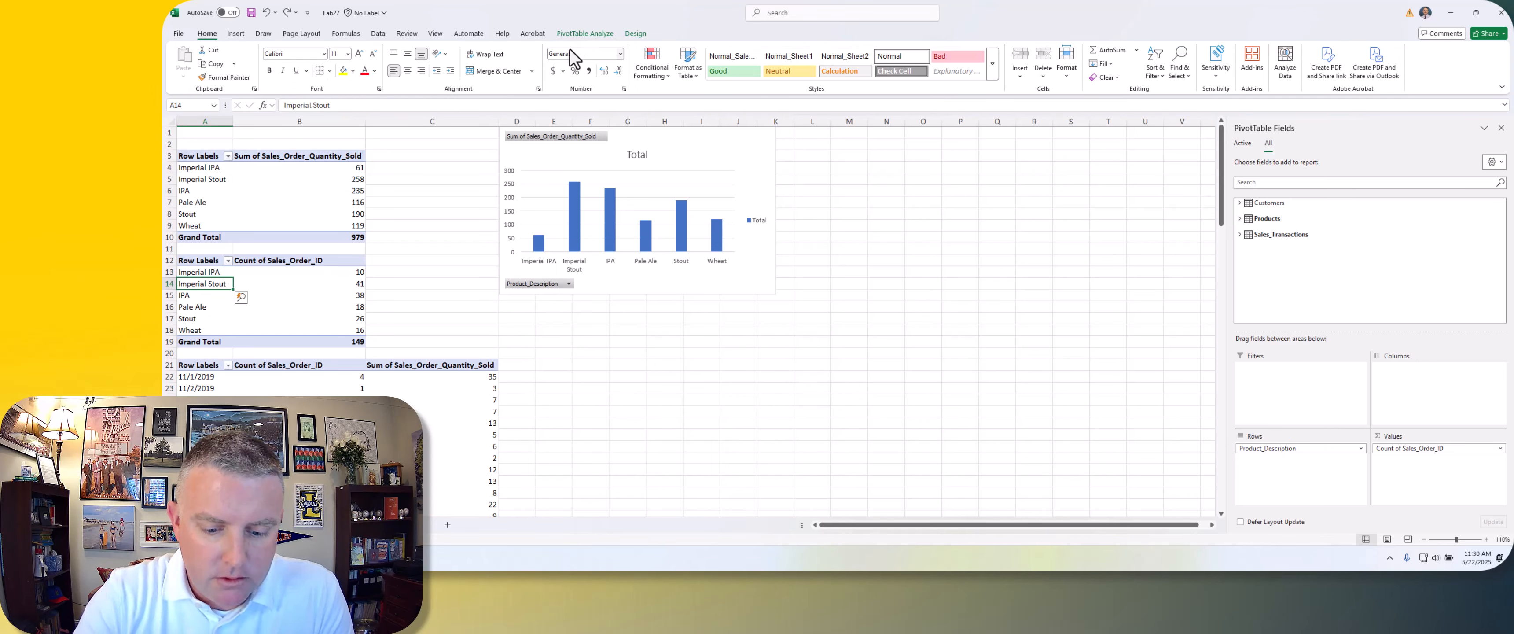
key(ctrl+z)
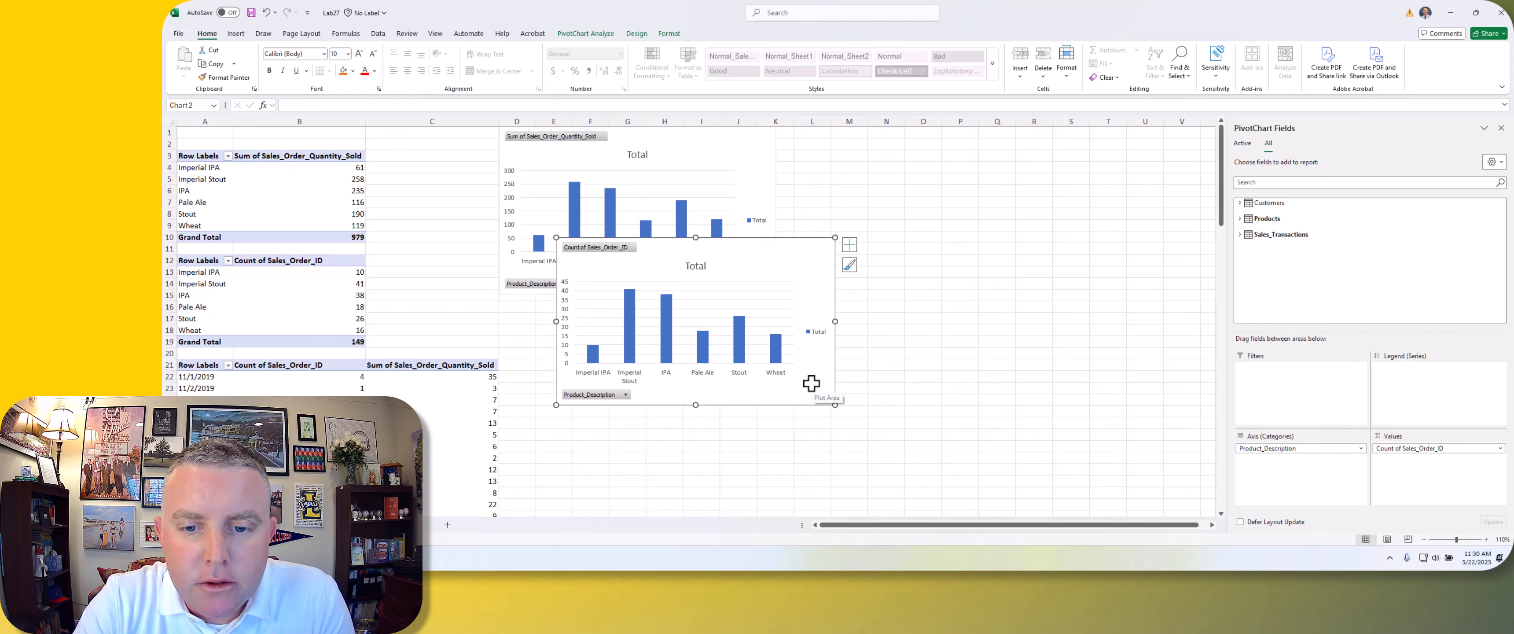
drag(811, 379, 756, 443)
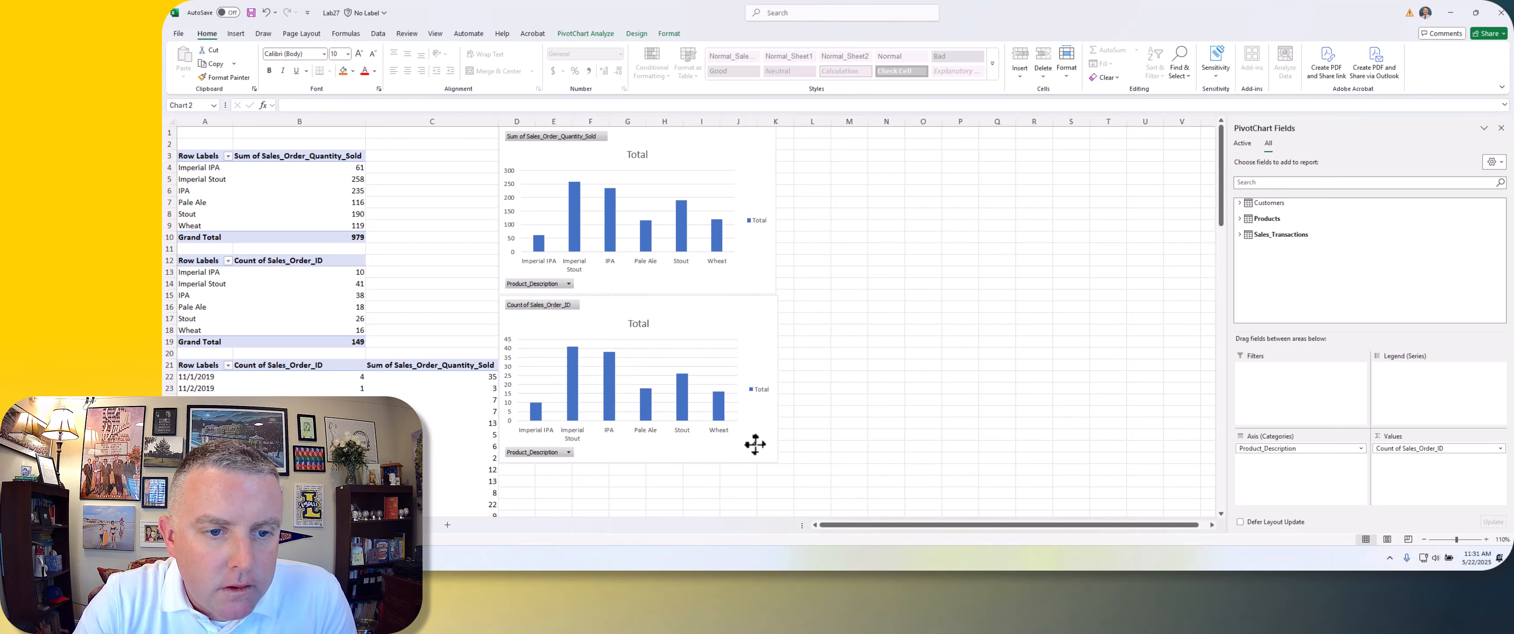
click(865, 448)
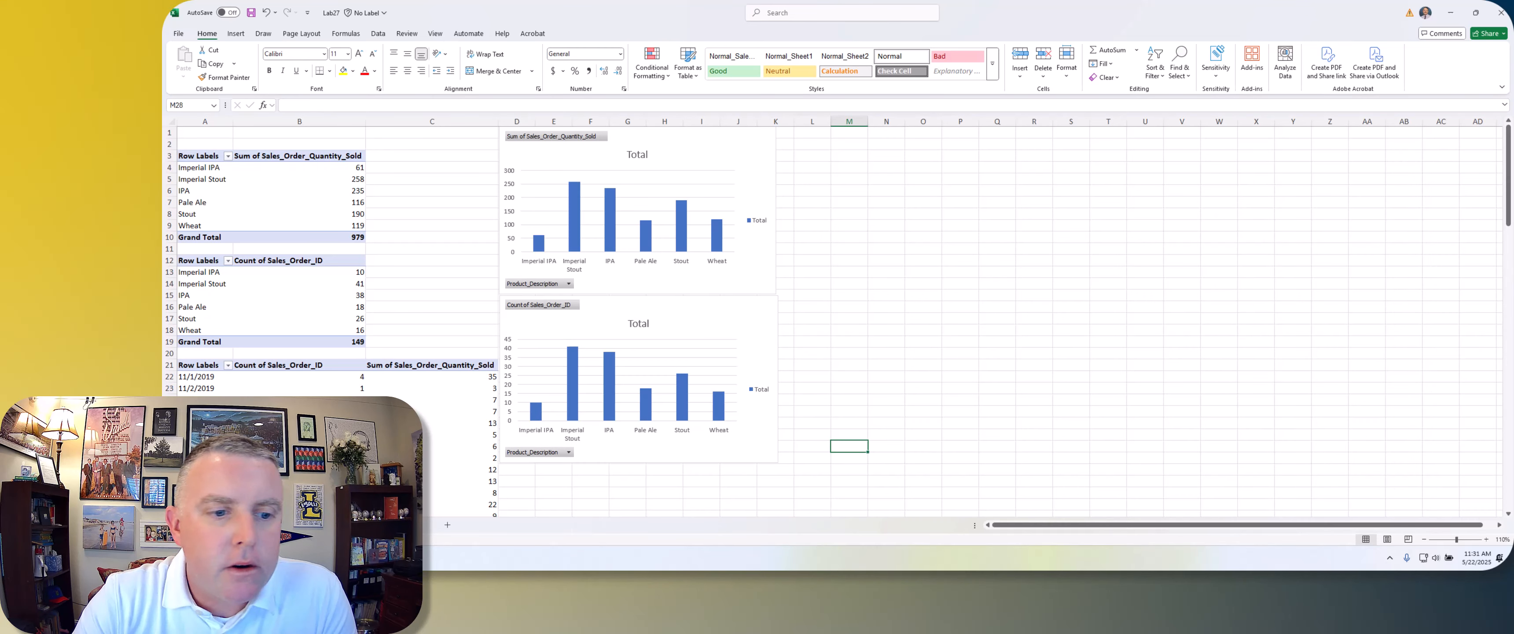
Insert a line PivotChart for the order date PivotTable and place it beside the quantity sold column chart.
click(206, 375)
click(585, 33)
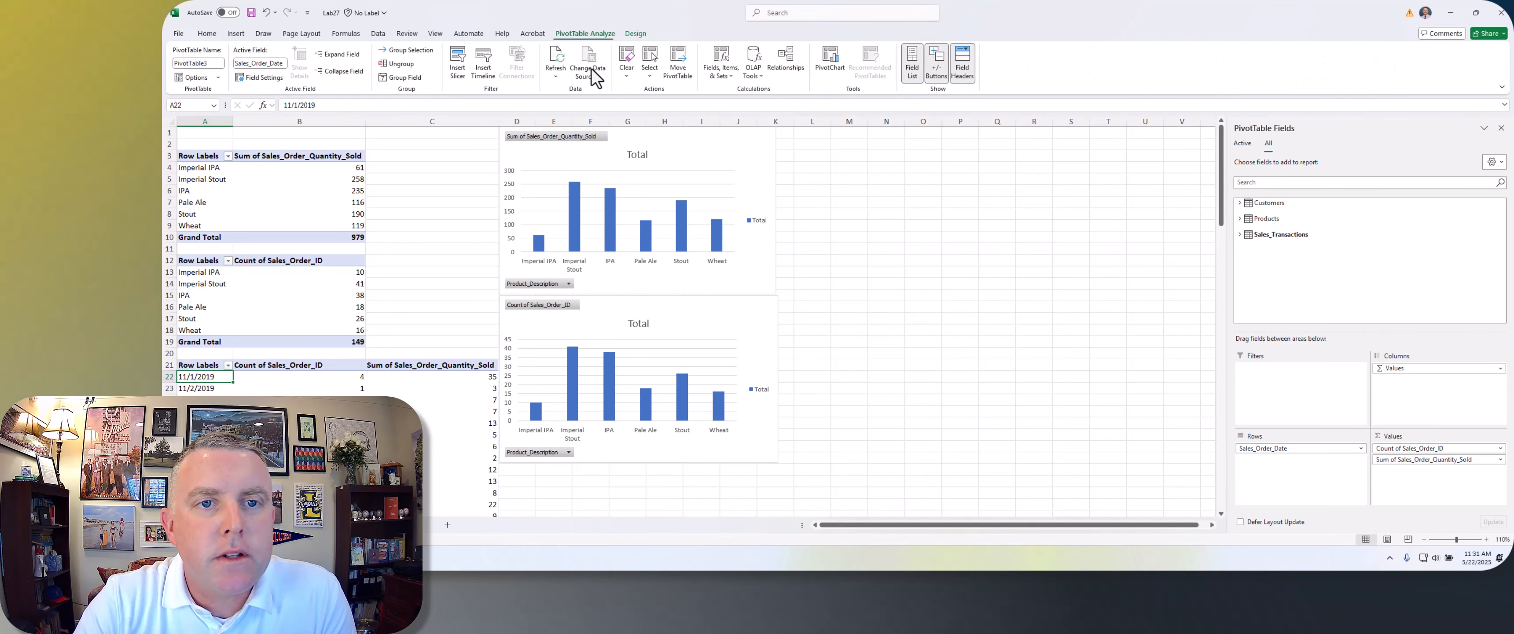
click(814, 57)
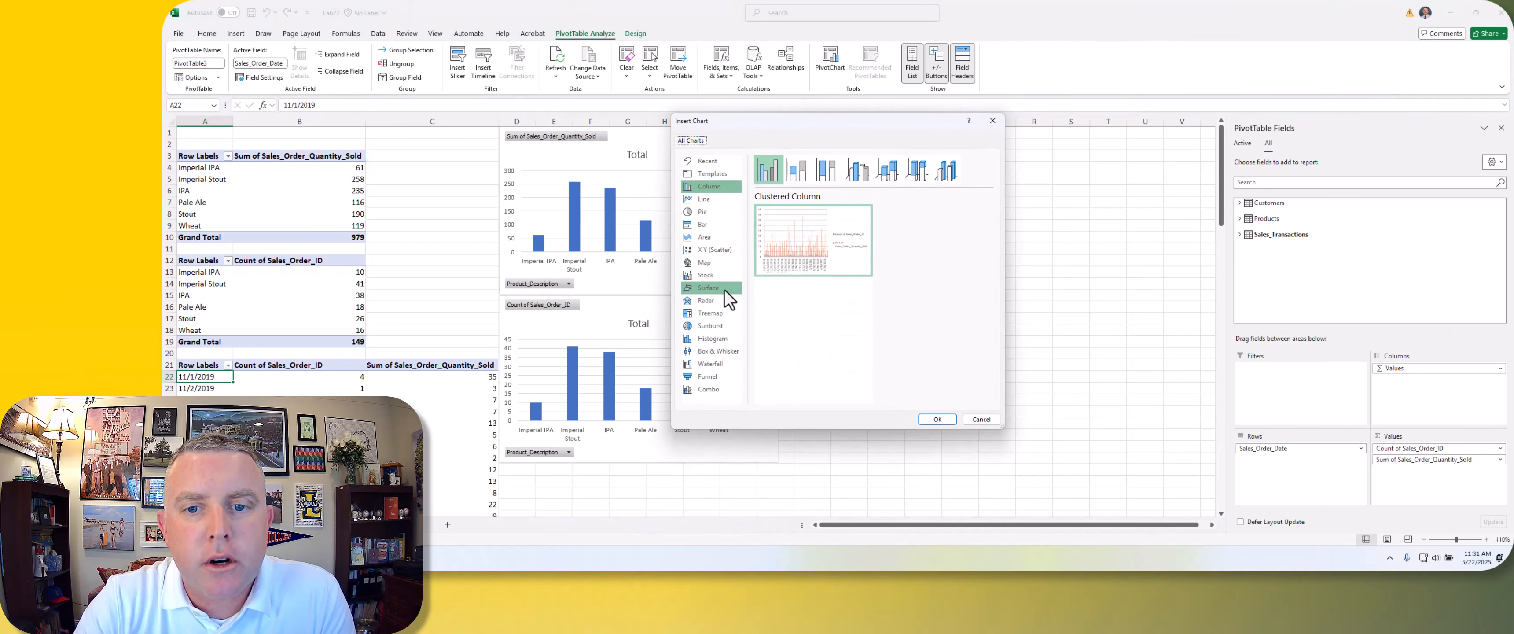
click(686, 201)
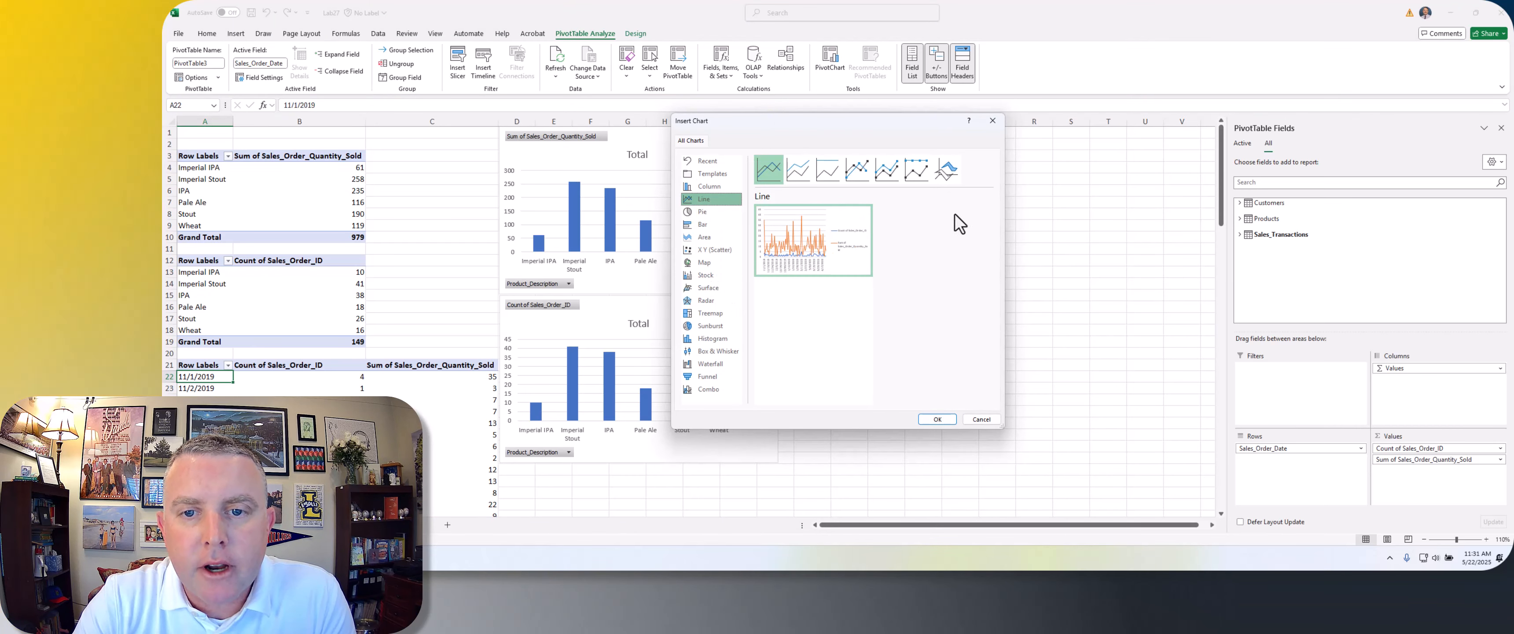
click(937, 419)
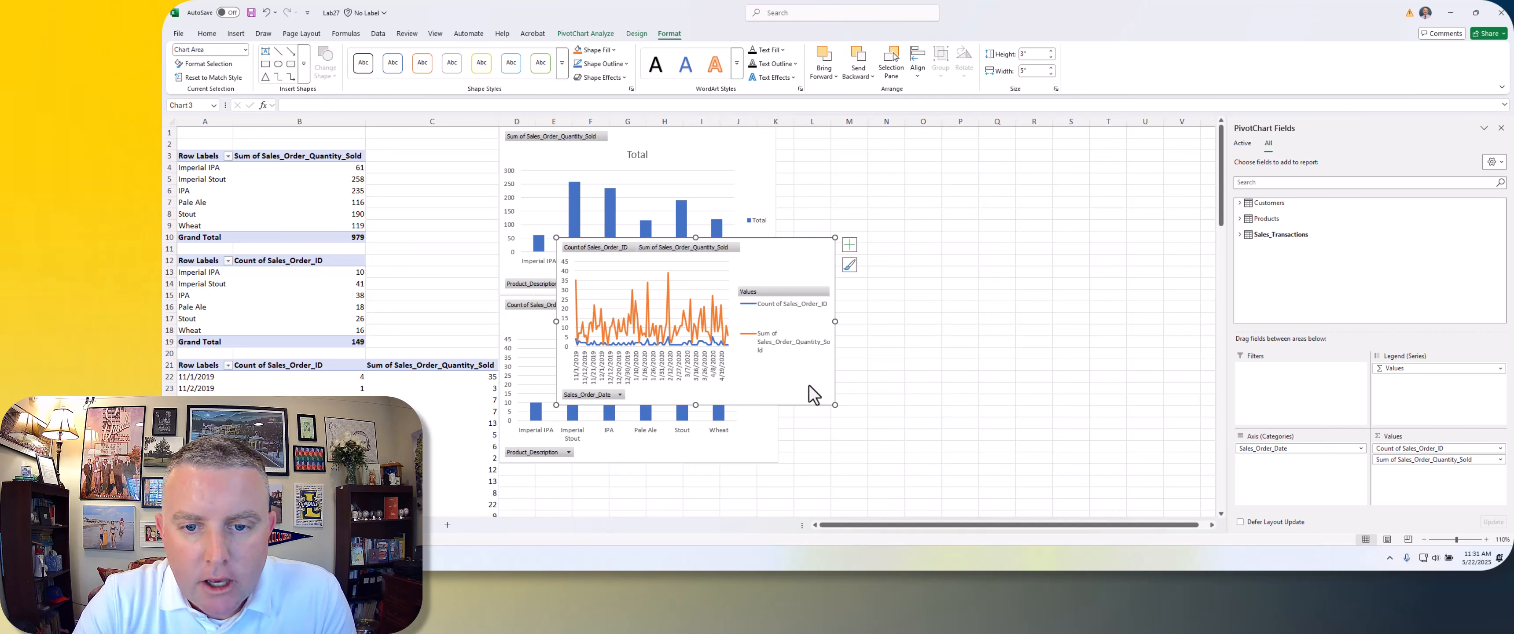
drag(815, 385, 1015, 289)
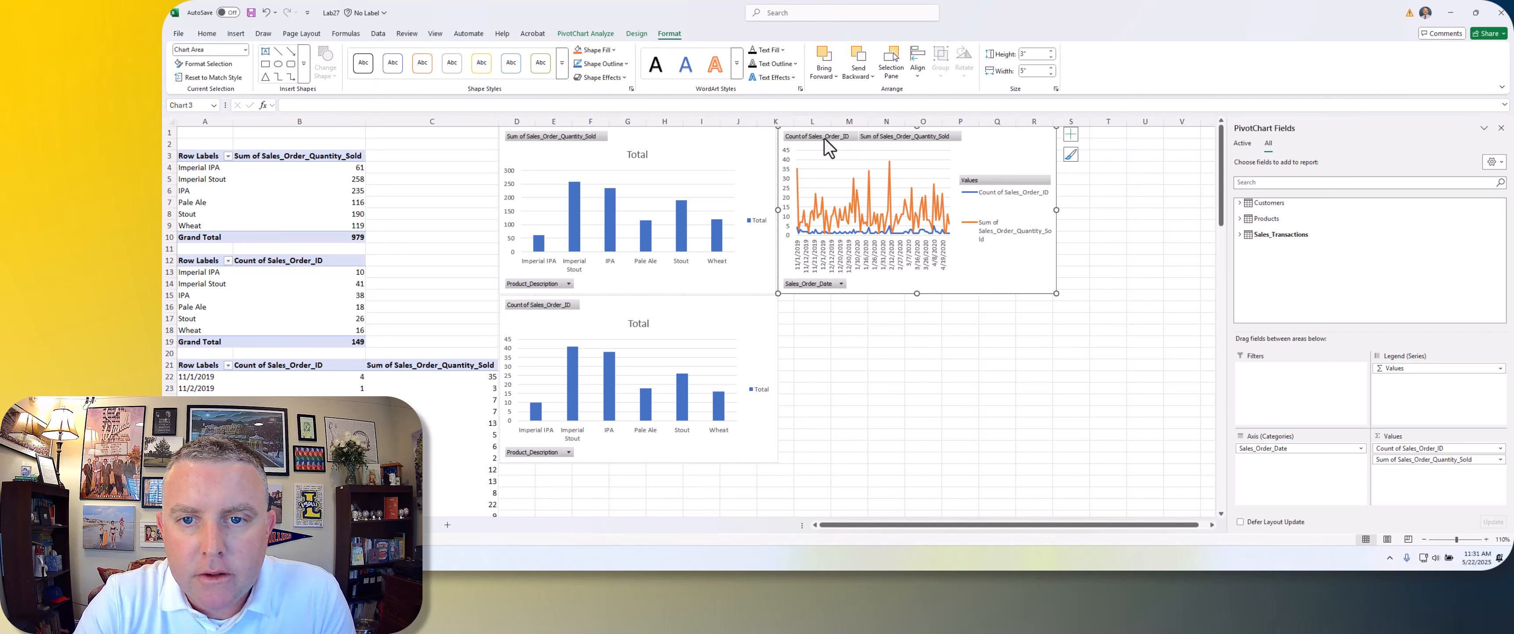
Examine the Sales_Order_Date filter options on the line chart and the Product_Description filter options on the quantity sold chart.
click(818, 284)
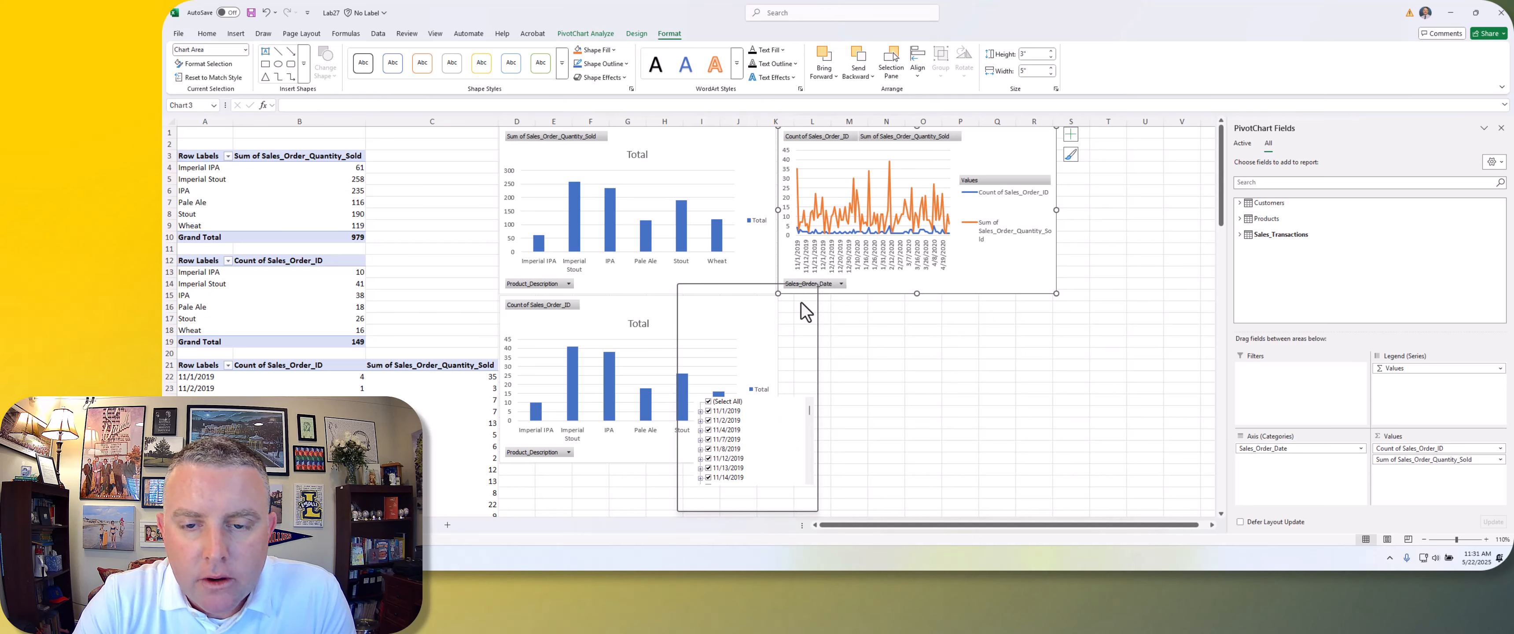
click(837, 285)
click(841, 284)
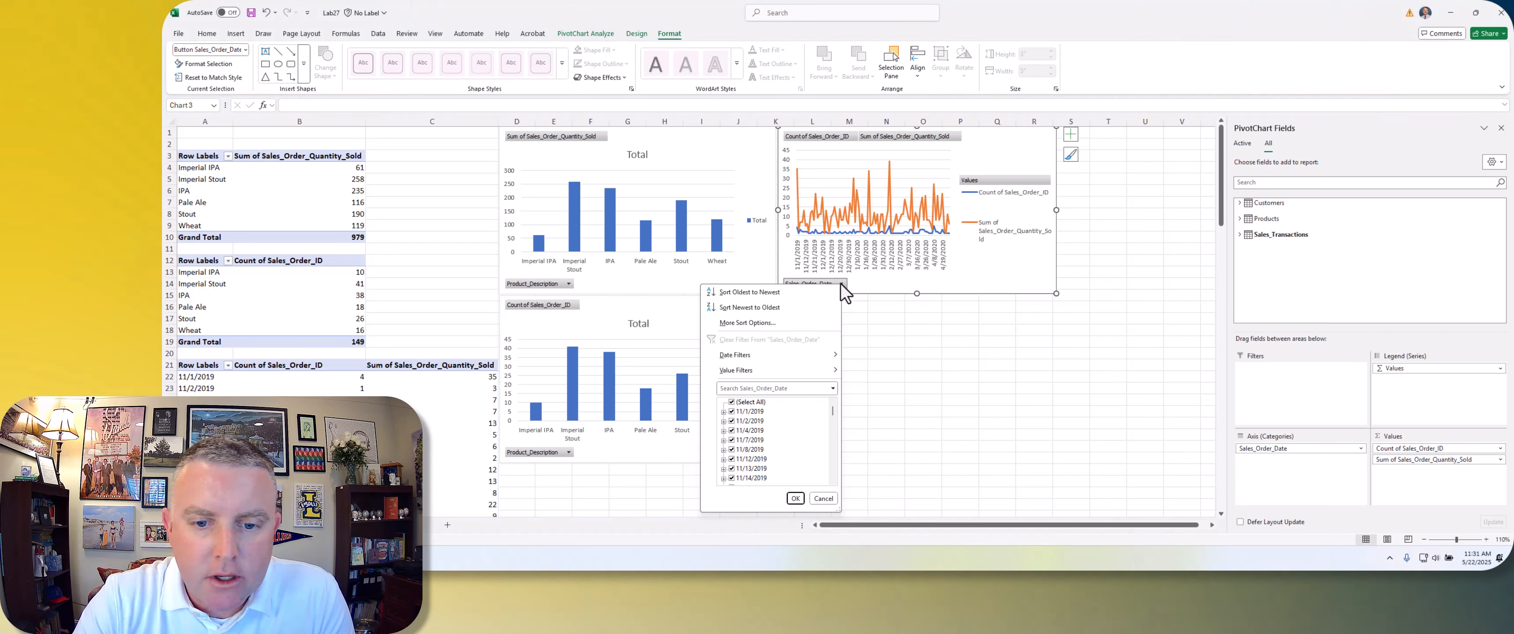
click(823, 499)
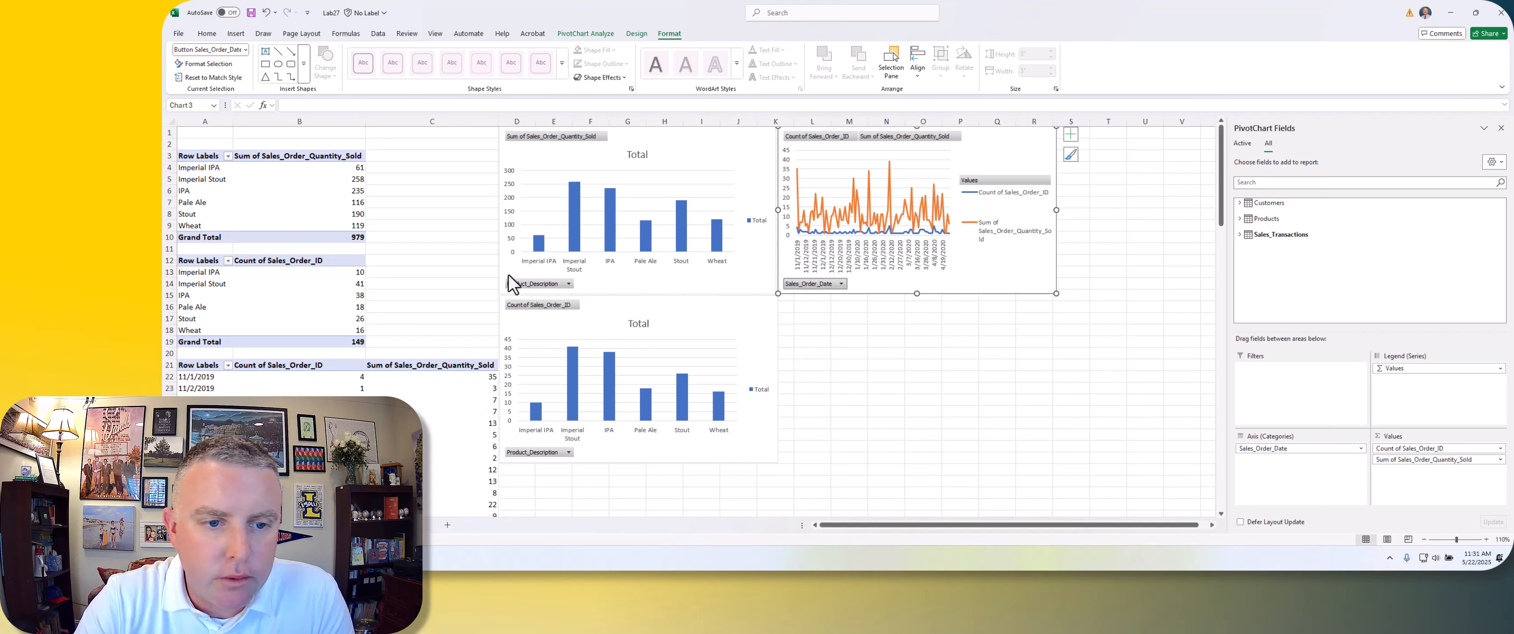
click(533, 285)
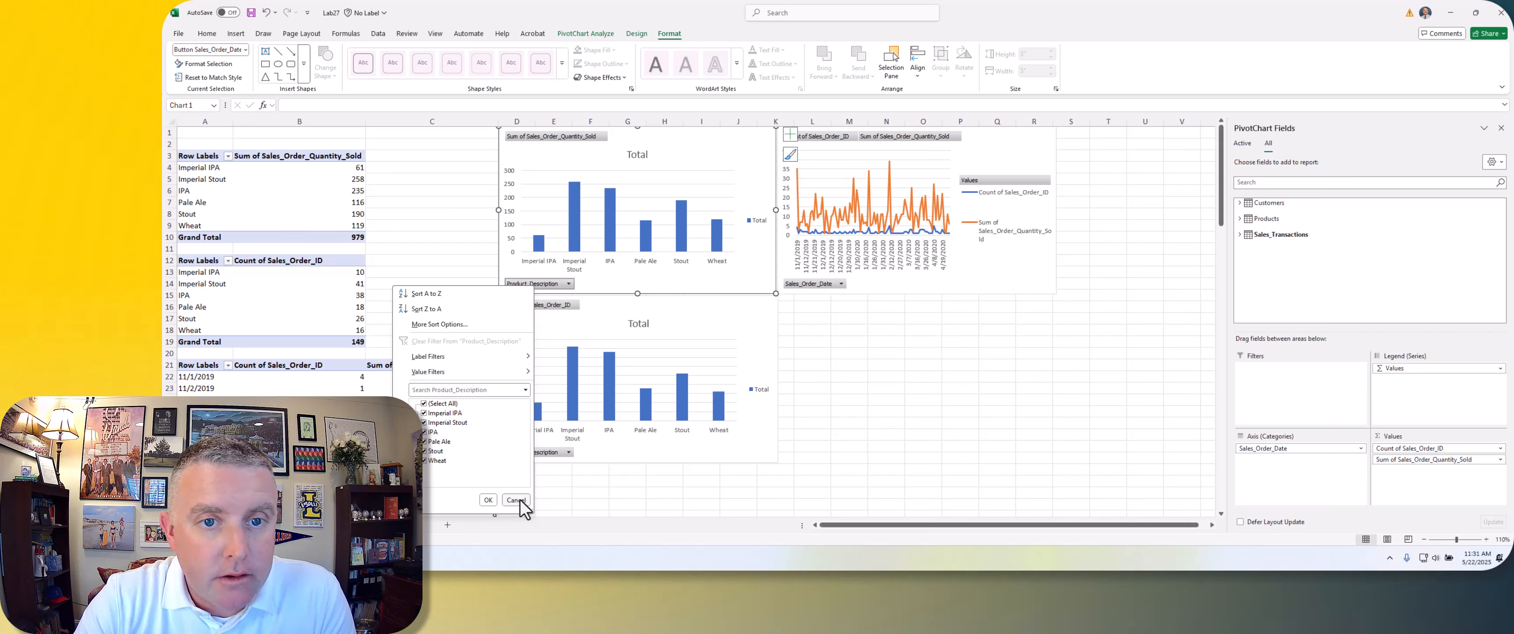
click(516, 499)
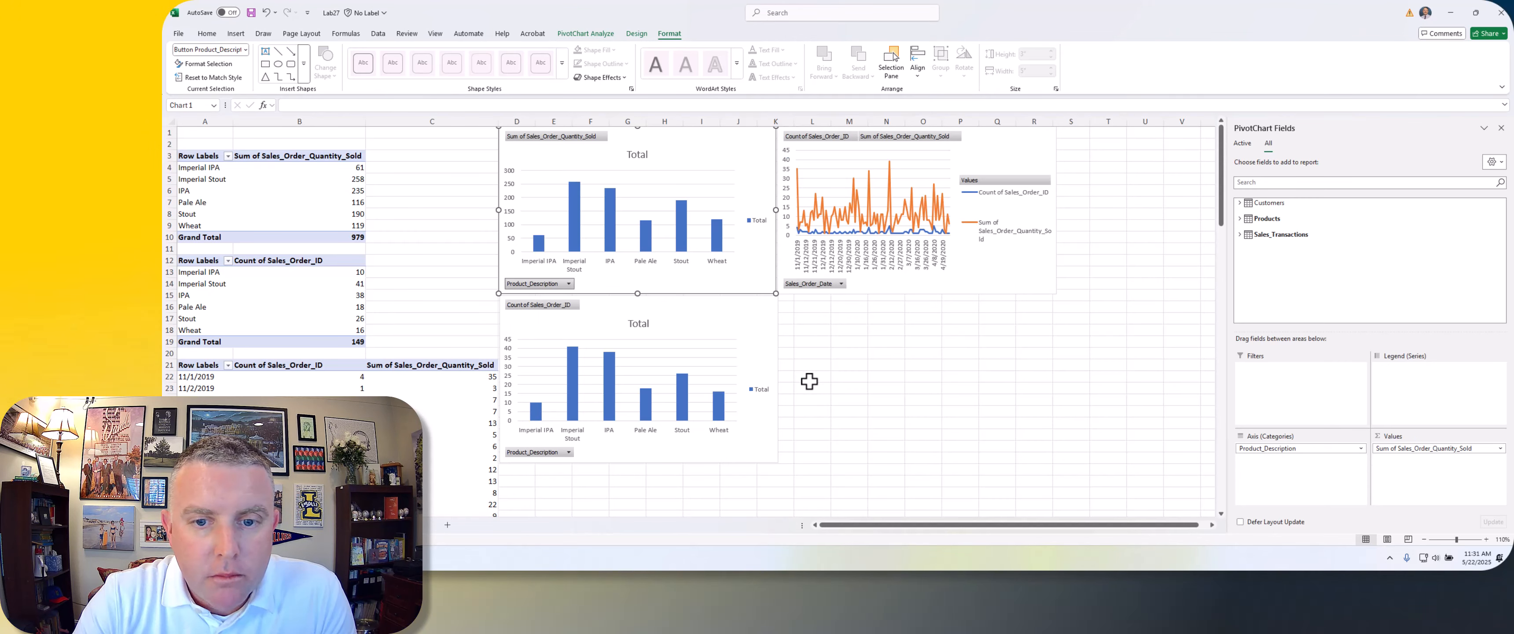
click(809, 305)
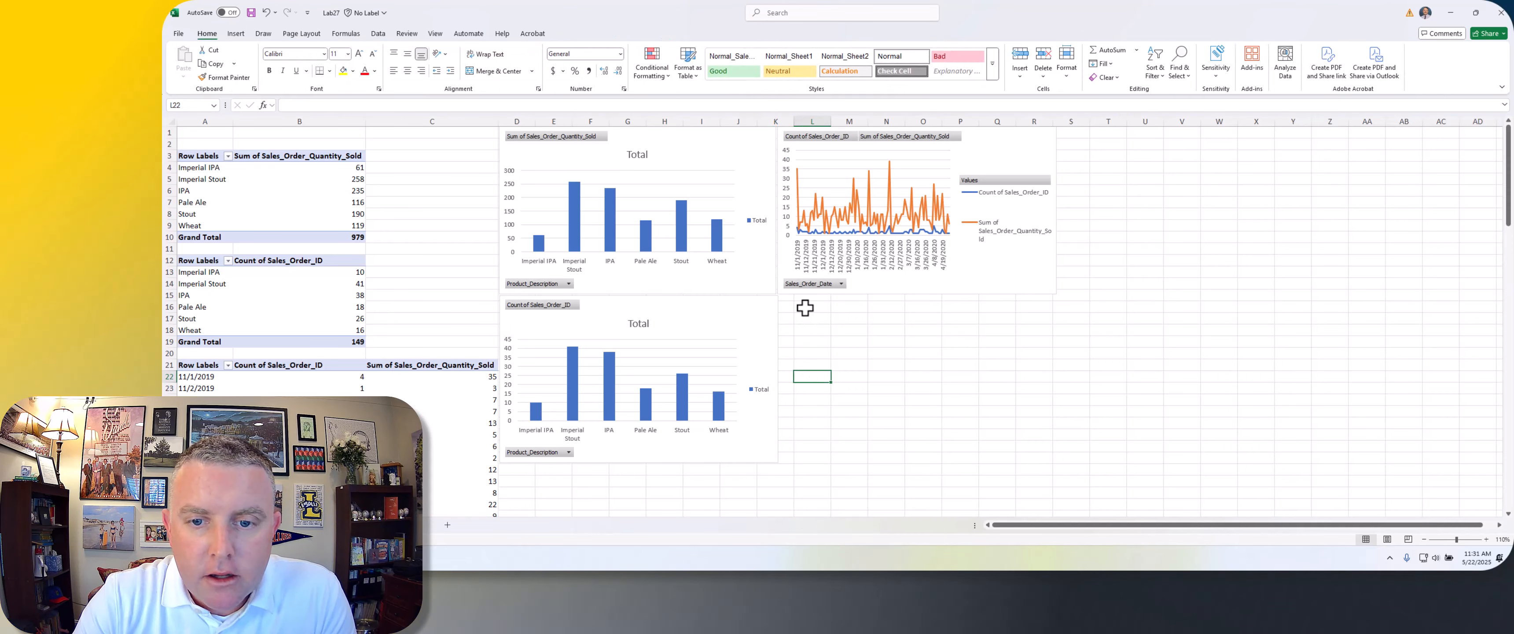
click(756, 327)
click(843, 329)
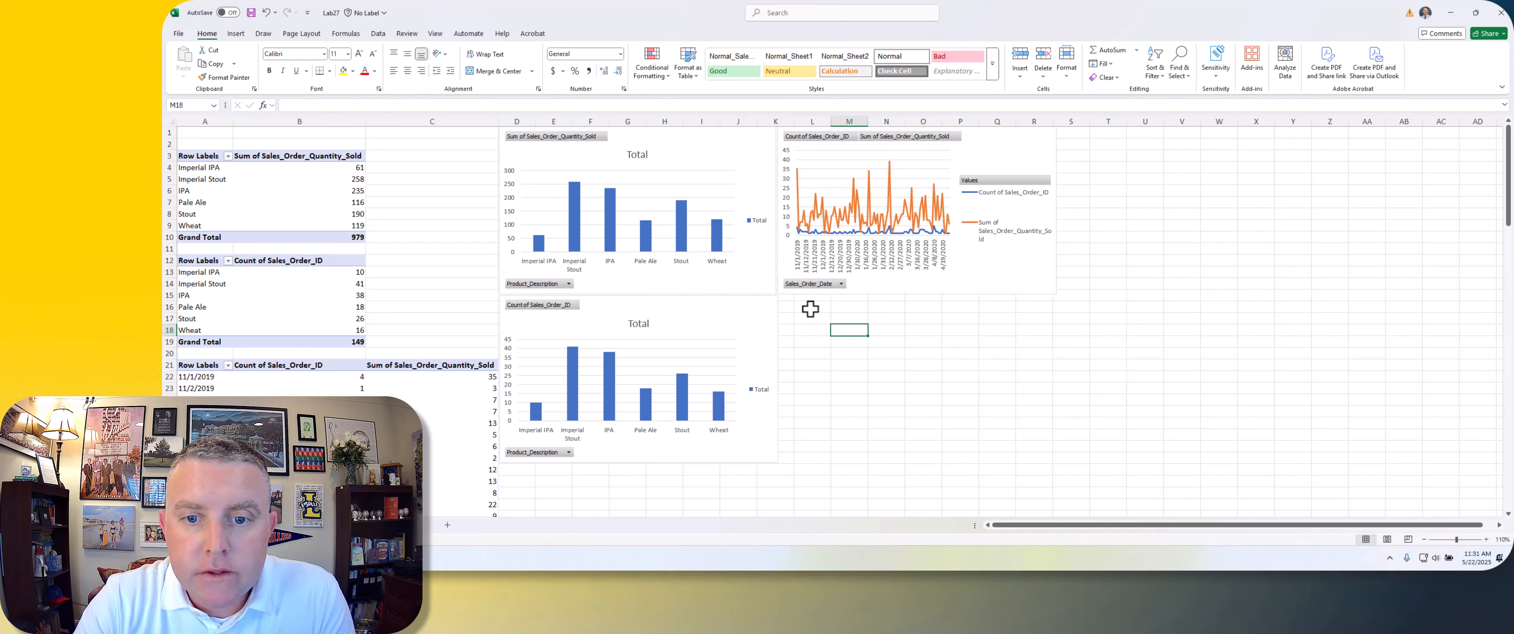
click(320, 383)
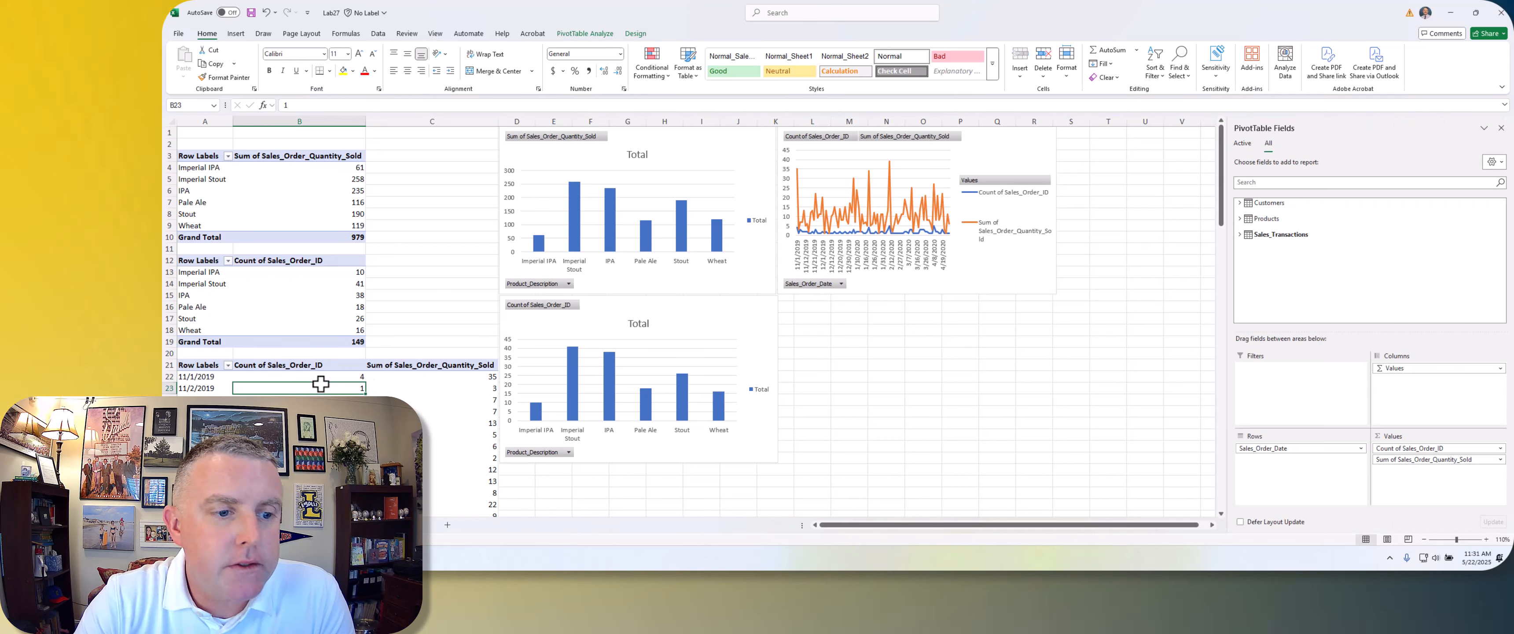
click(585, 34)
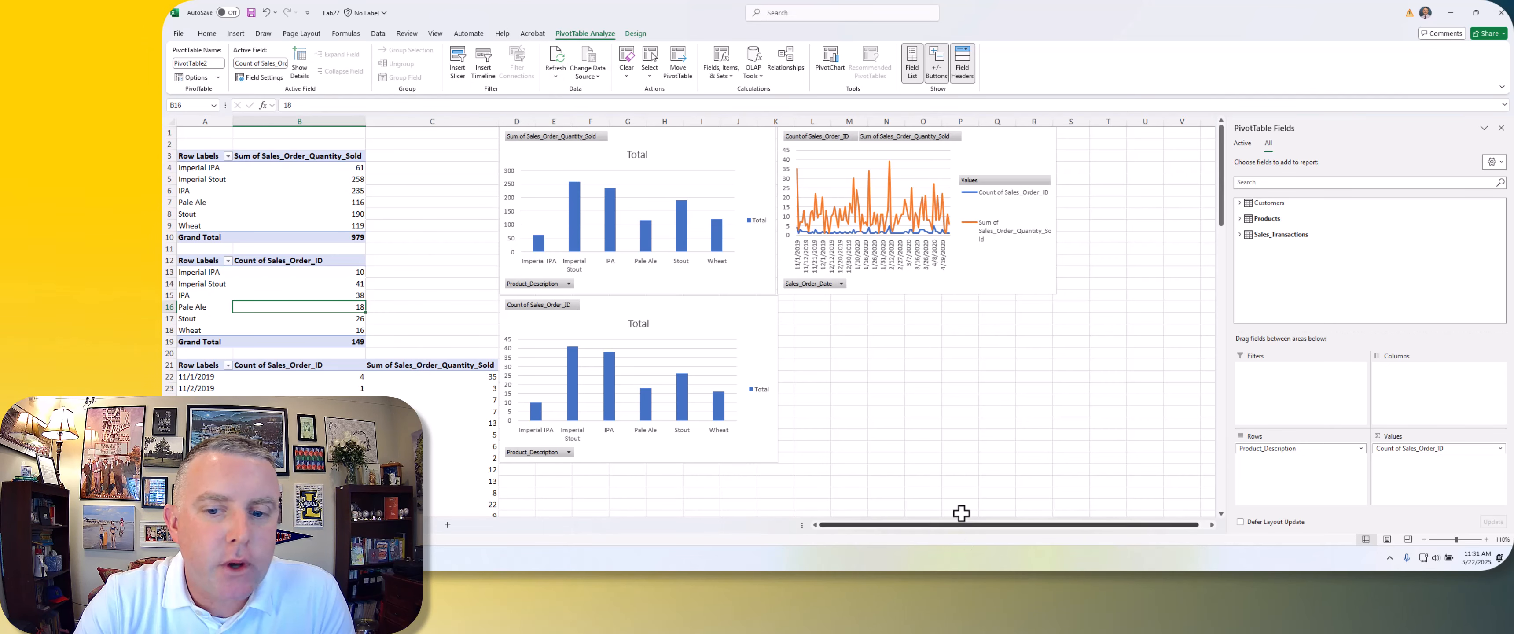
drag(886, 388, 923, 388)
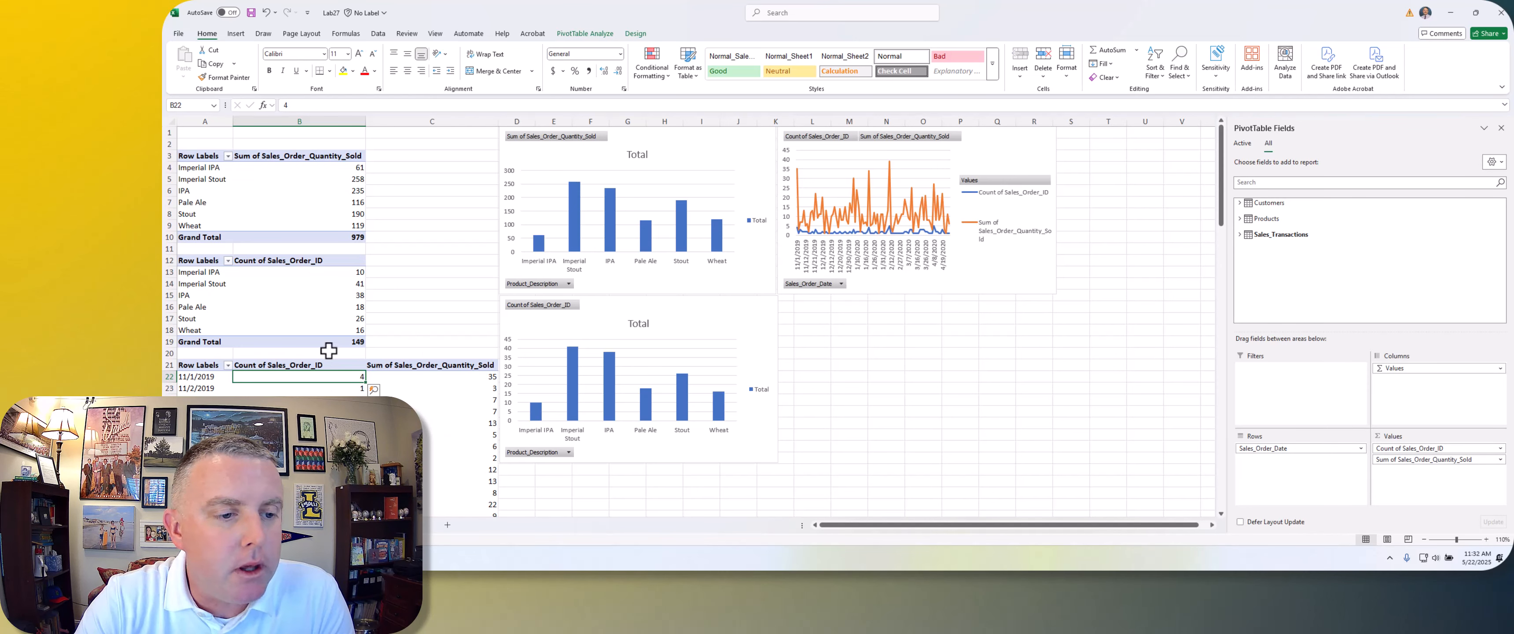
Insert slicers for Customer_St from the Customers table and Product_Description from the Products table.
click(579, 35)
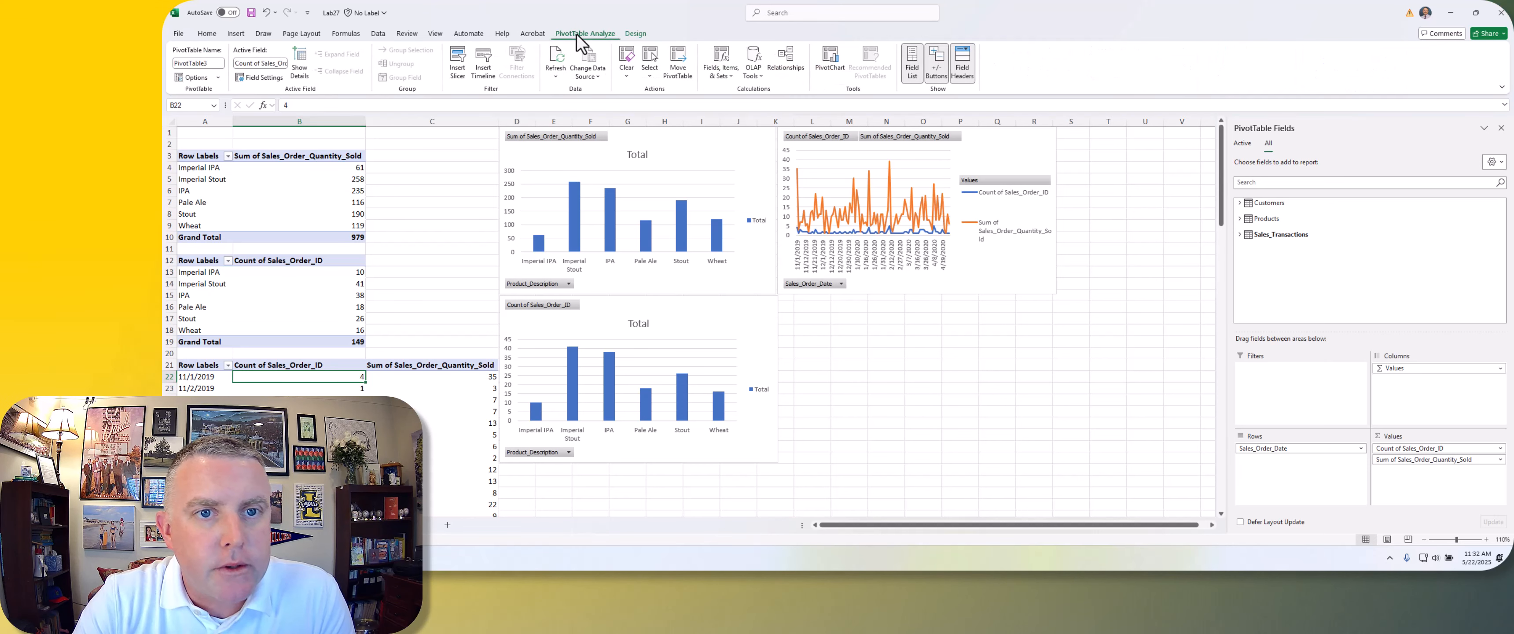
click(458, 63)
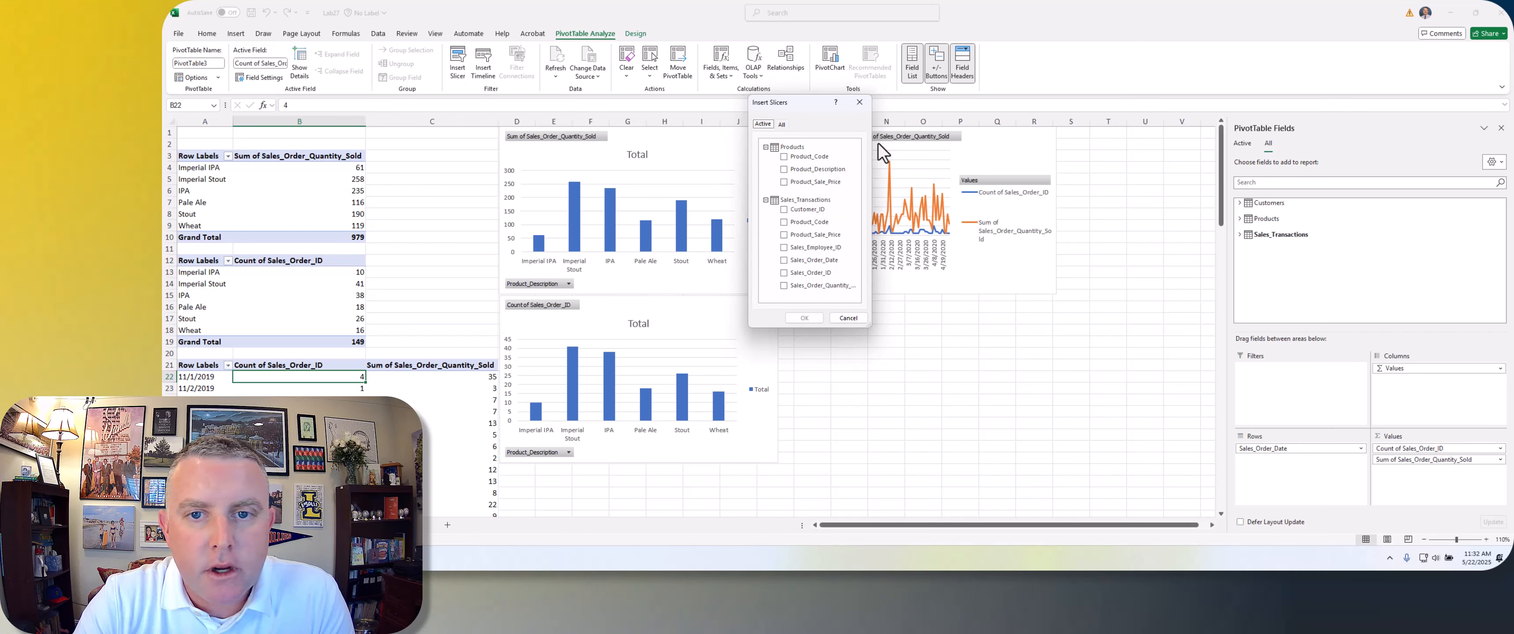
click(777, 124)
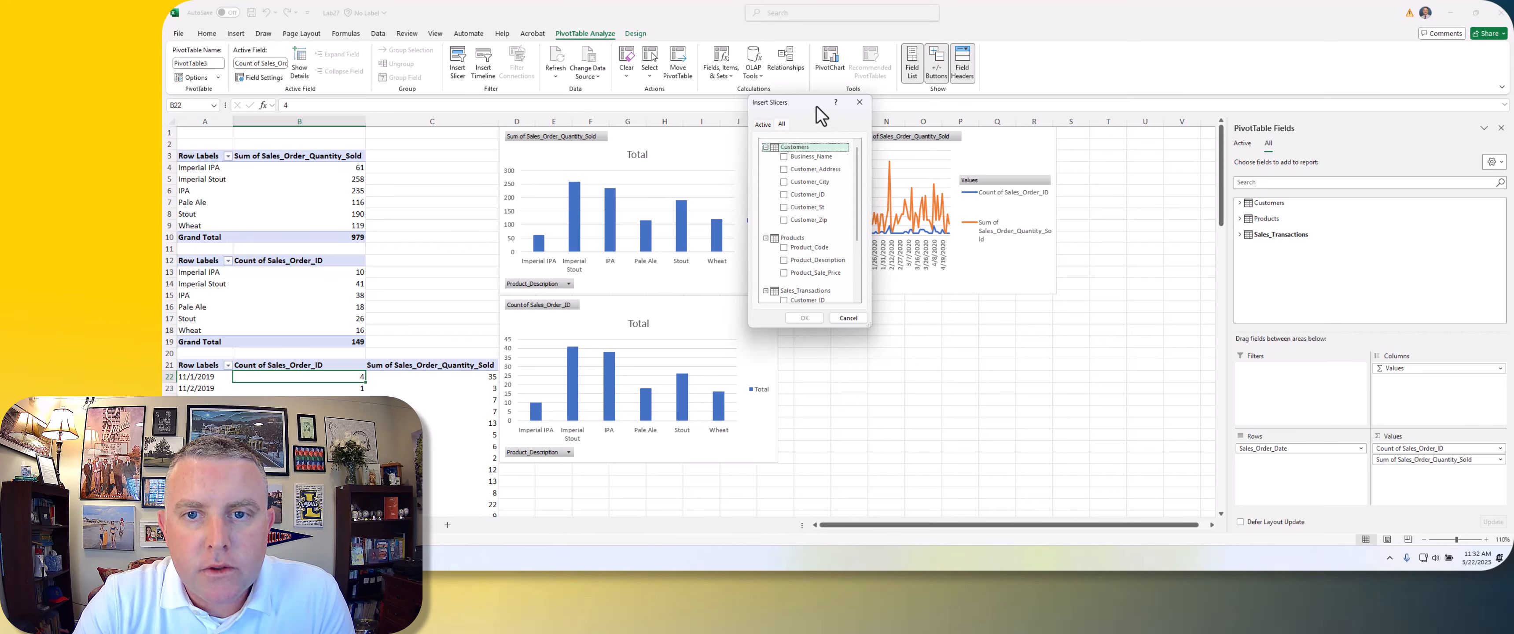
drag(821, 115, 1123, 232)
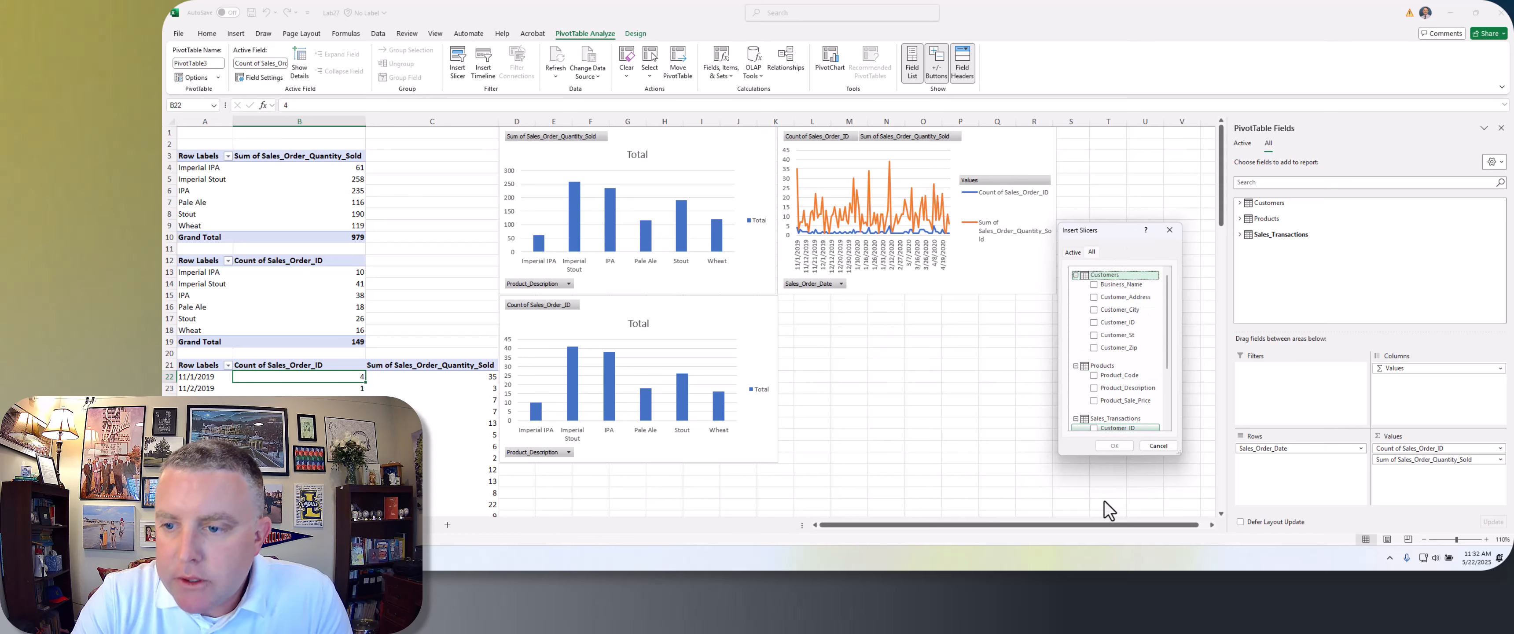
click(1092, 337)
scroll(1116, 376, down, 1)
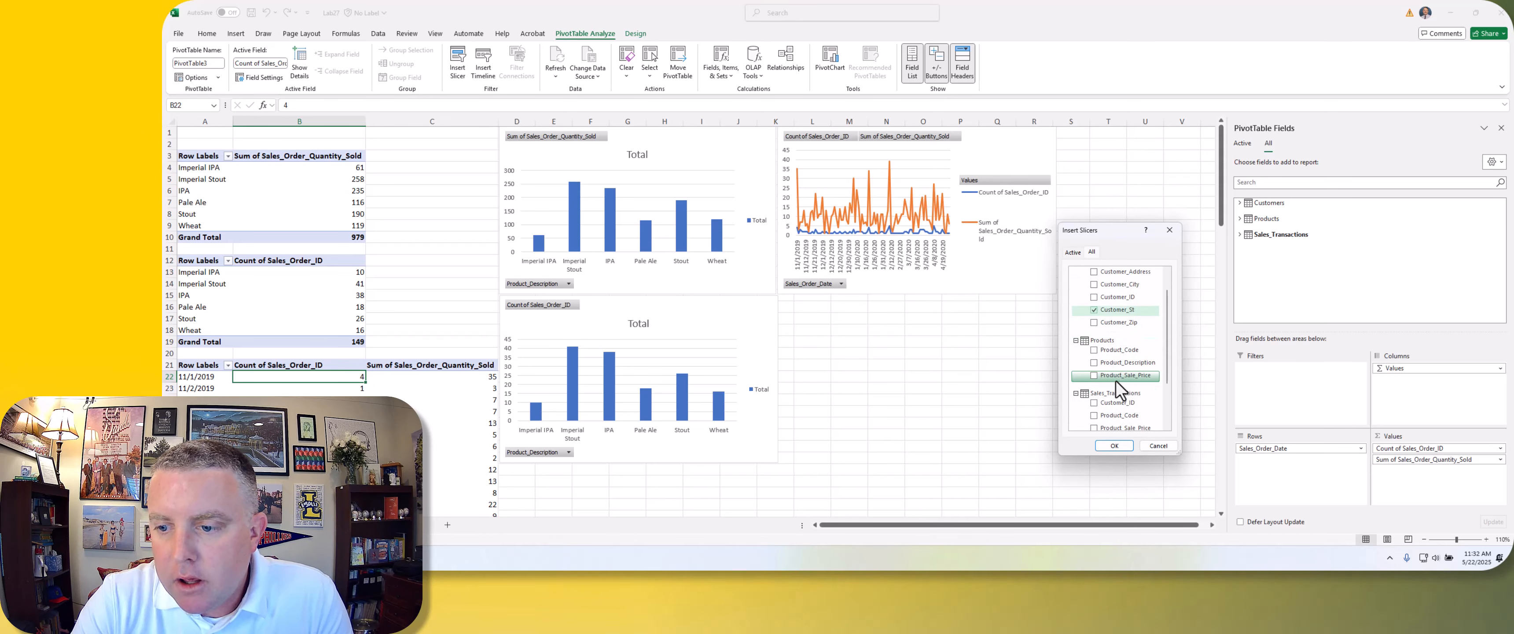
scroll(1120, 388, down, 2)
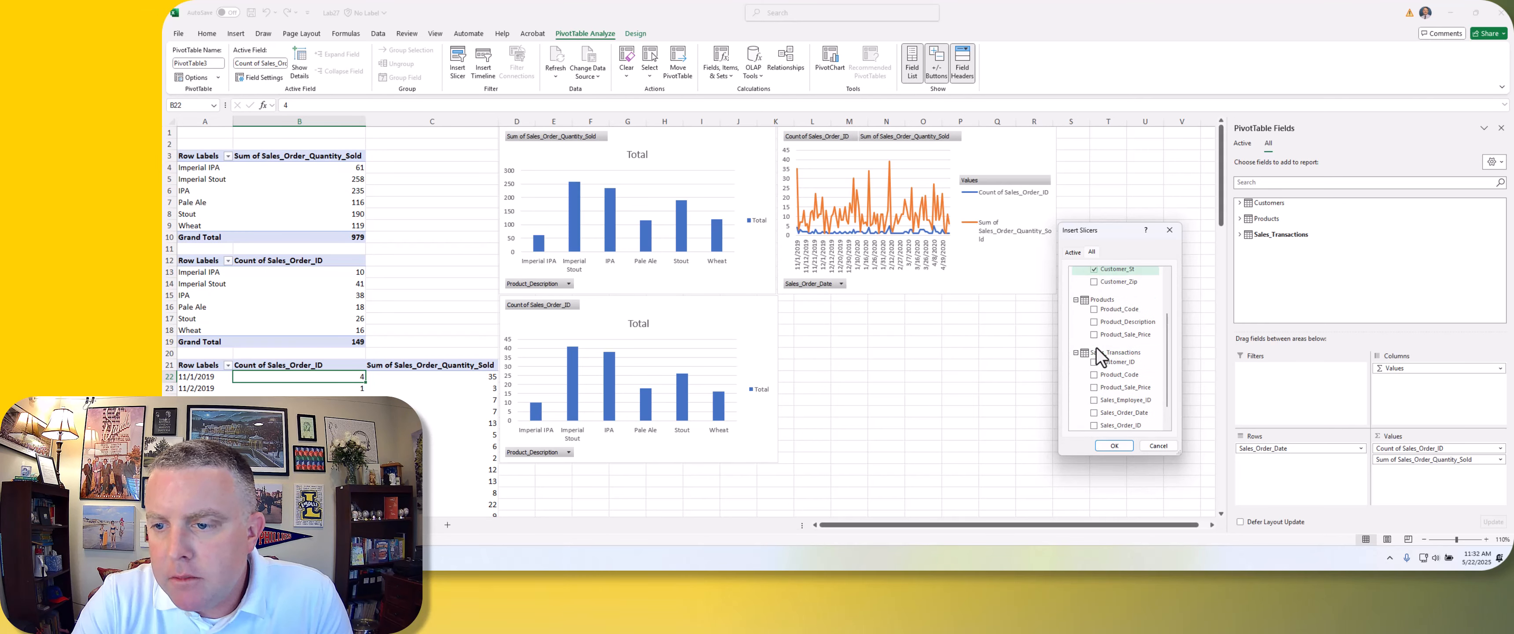
scroll(1093, 399, up, 2)
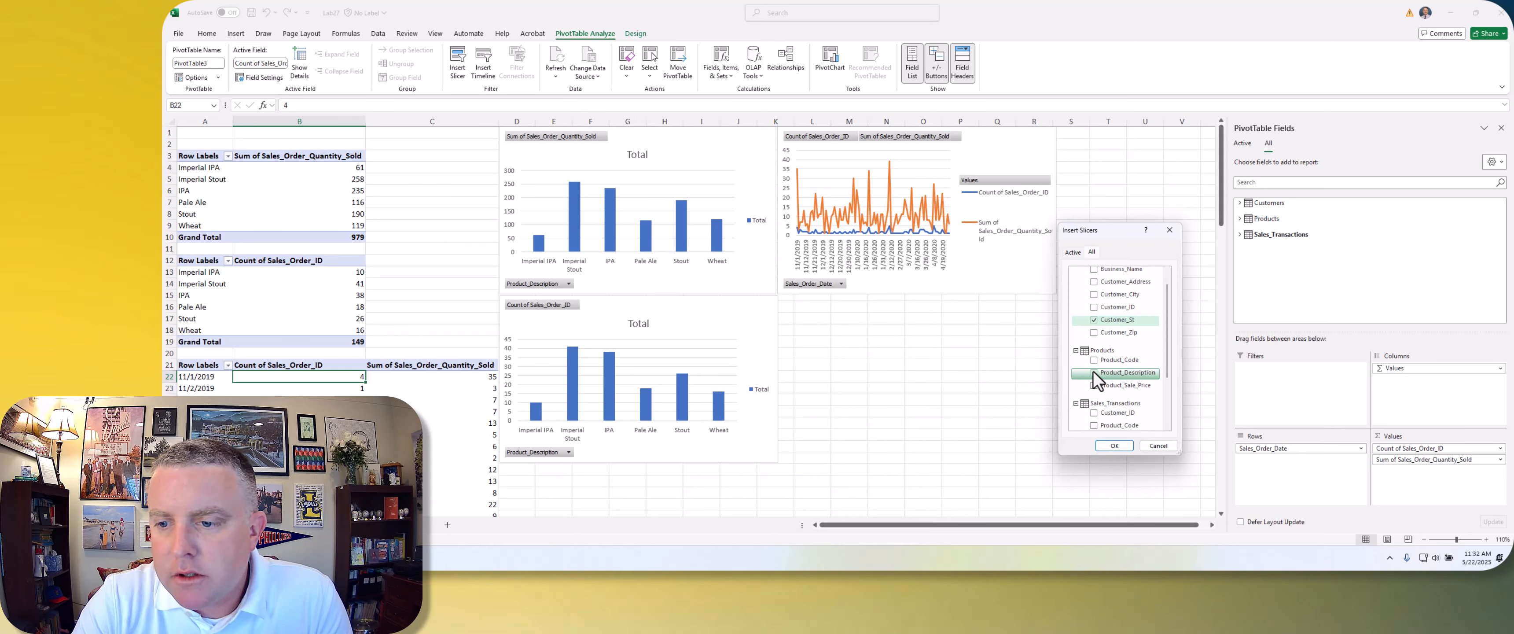
click(1094, 373)
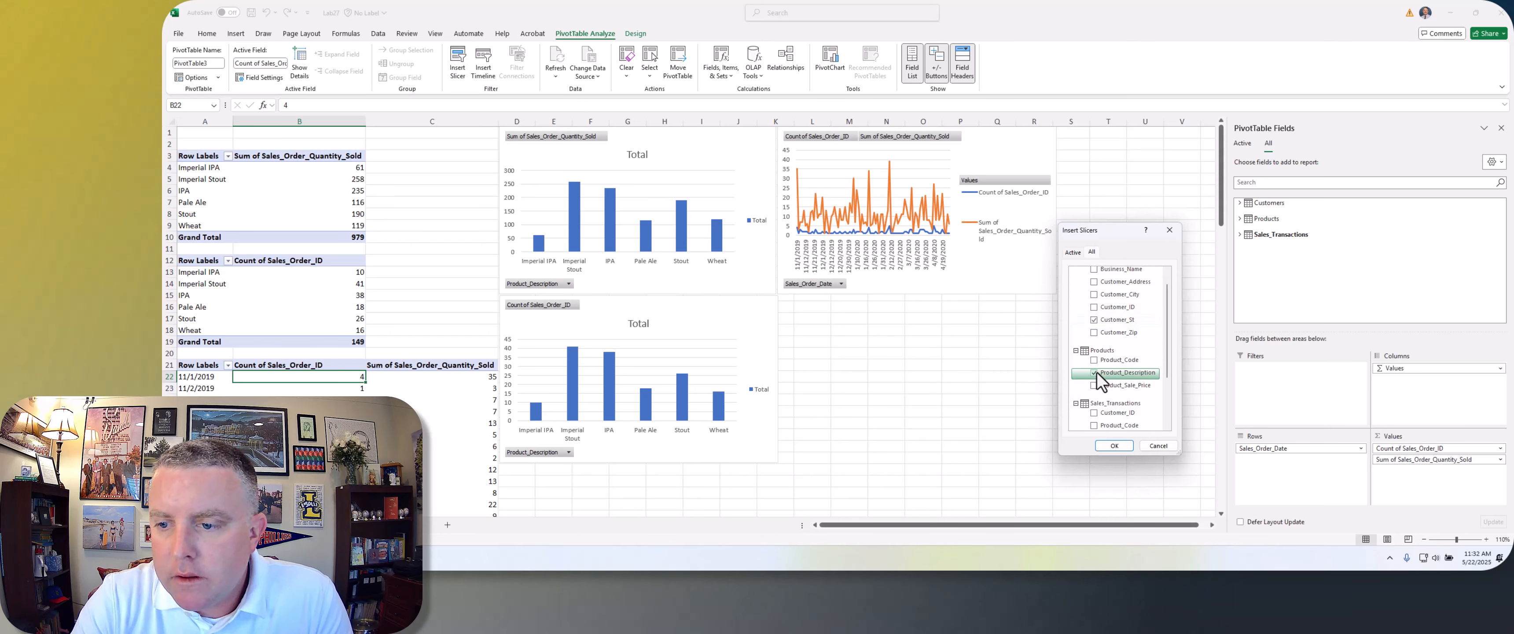
click(1112, 447)
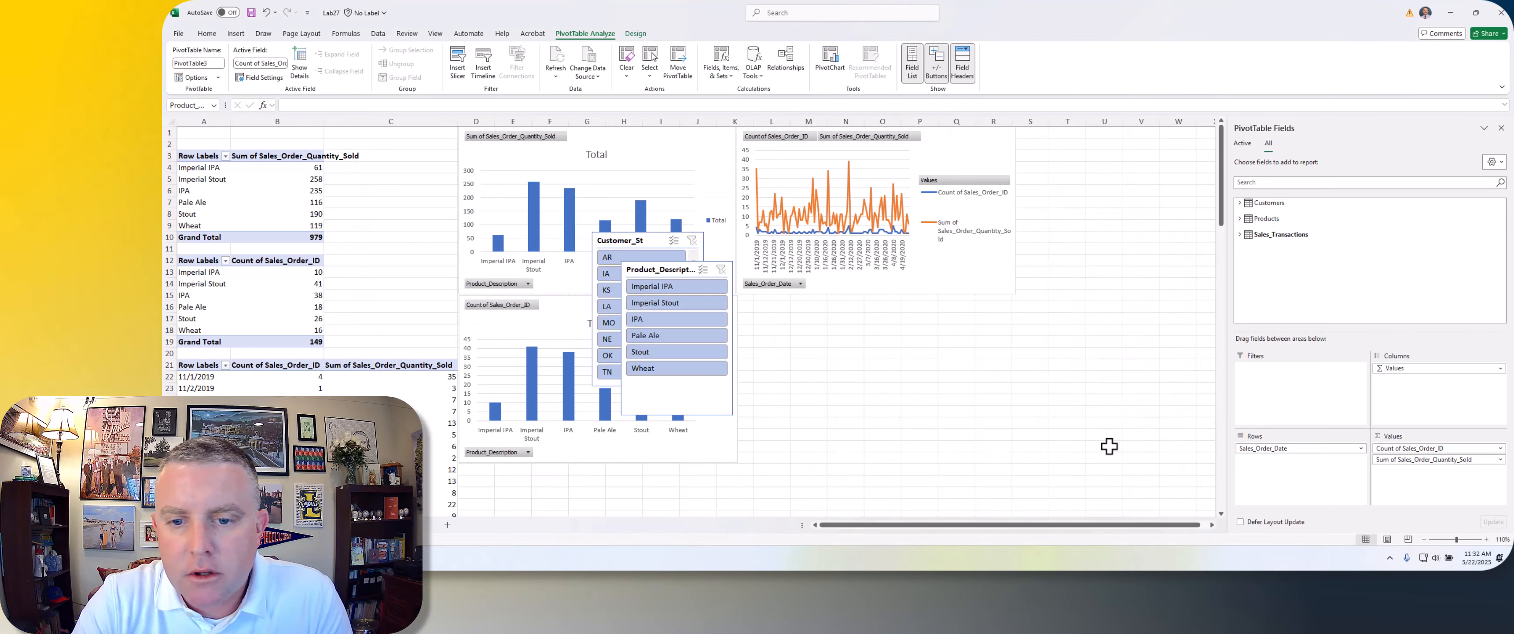
Place the Product_Description and Customer_St slicers side by side below the line chart and enlarge Customer_St until every state fits.
drag(656, 270, 776, 303)
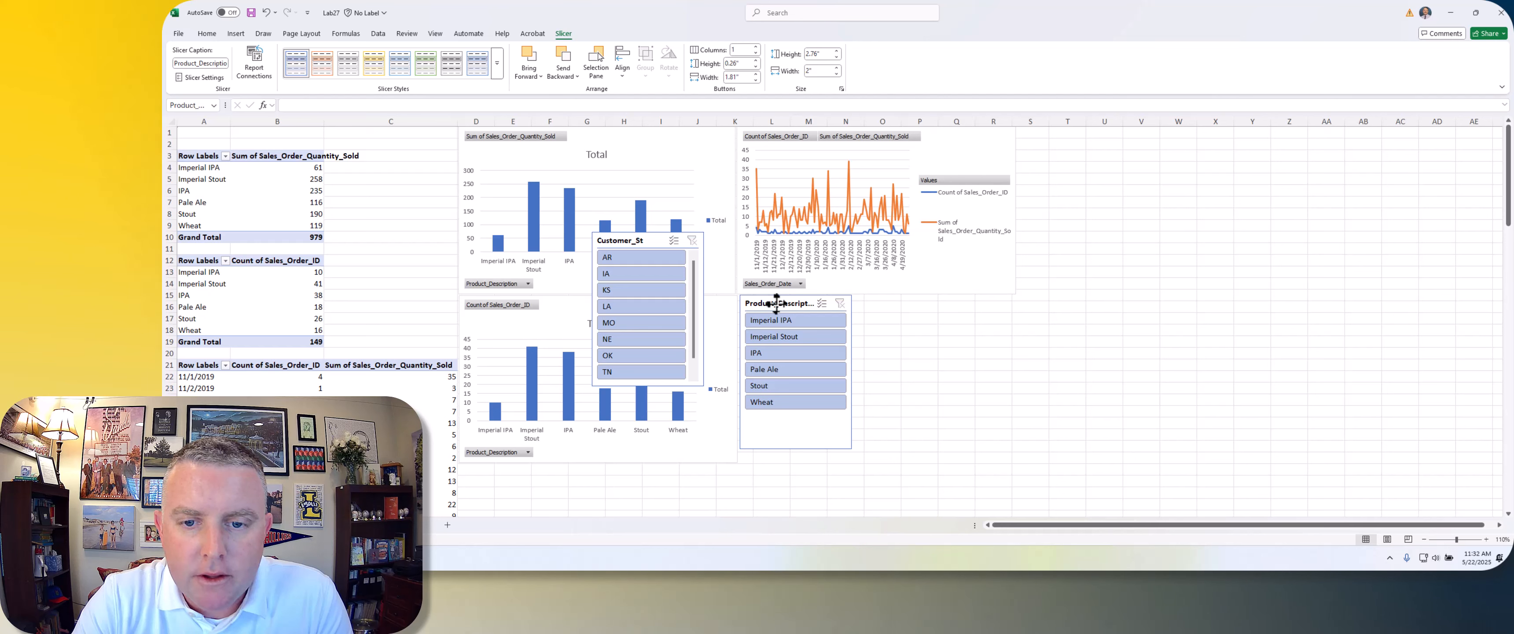
drag(633, 243, 894, 302)
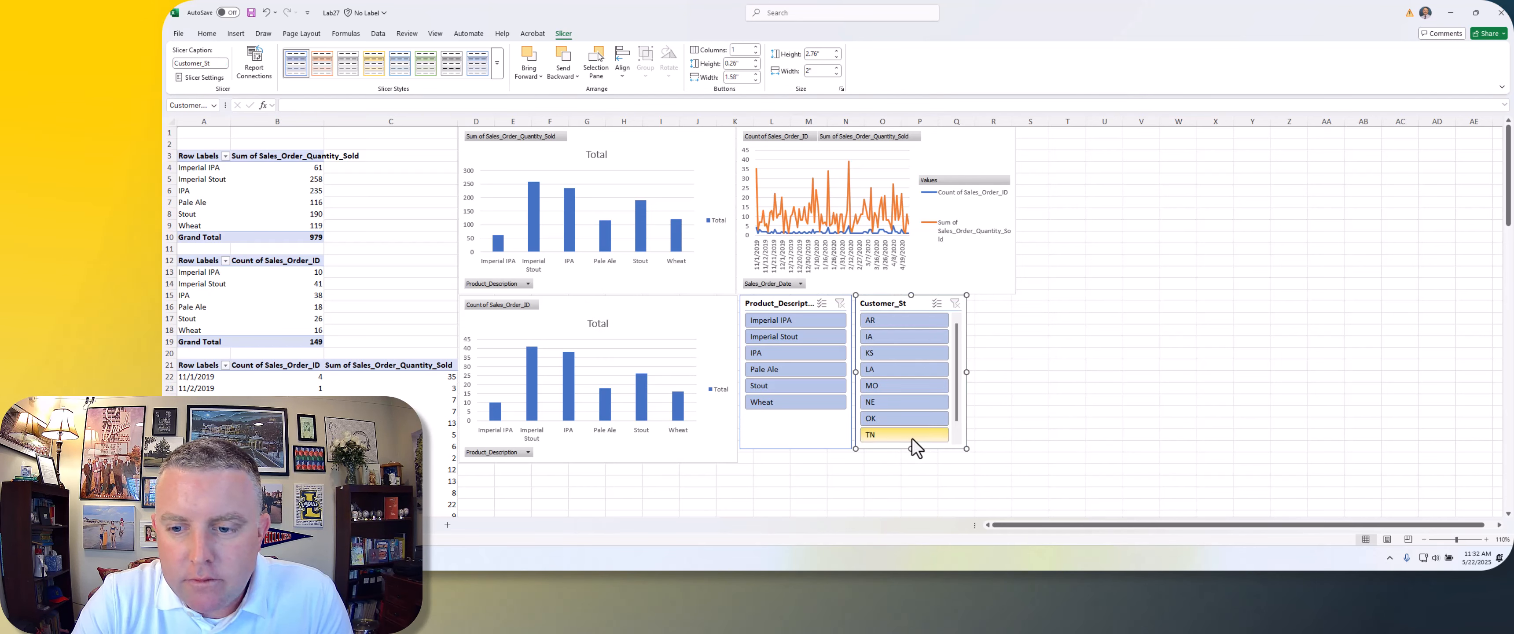
drag(965, 451, 975, 475)
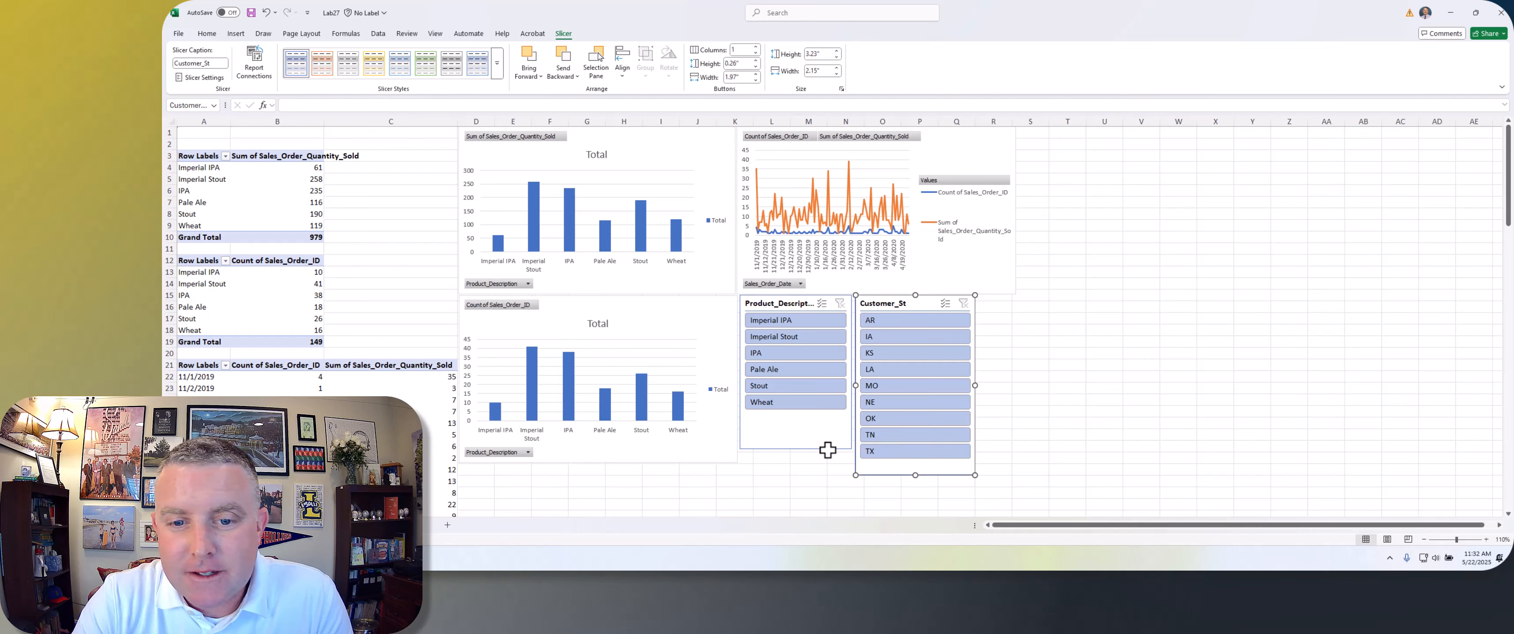
Enable multi-select on the Product_Description slicer and try filtering the line chart to Imperial IPA and Wheat.
click(822, 303)
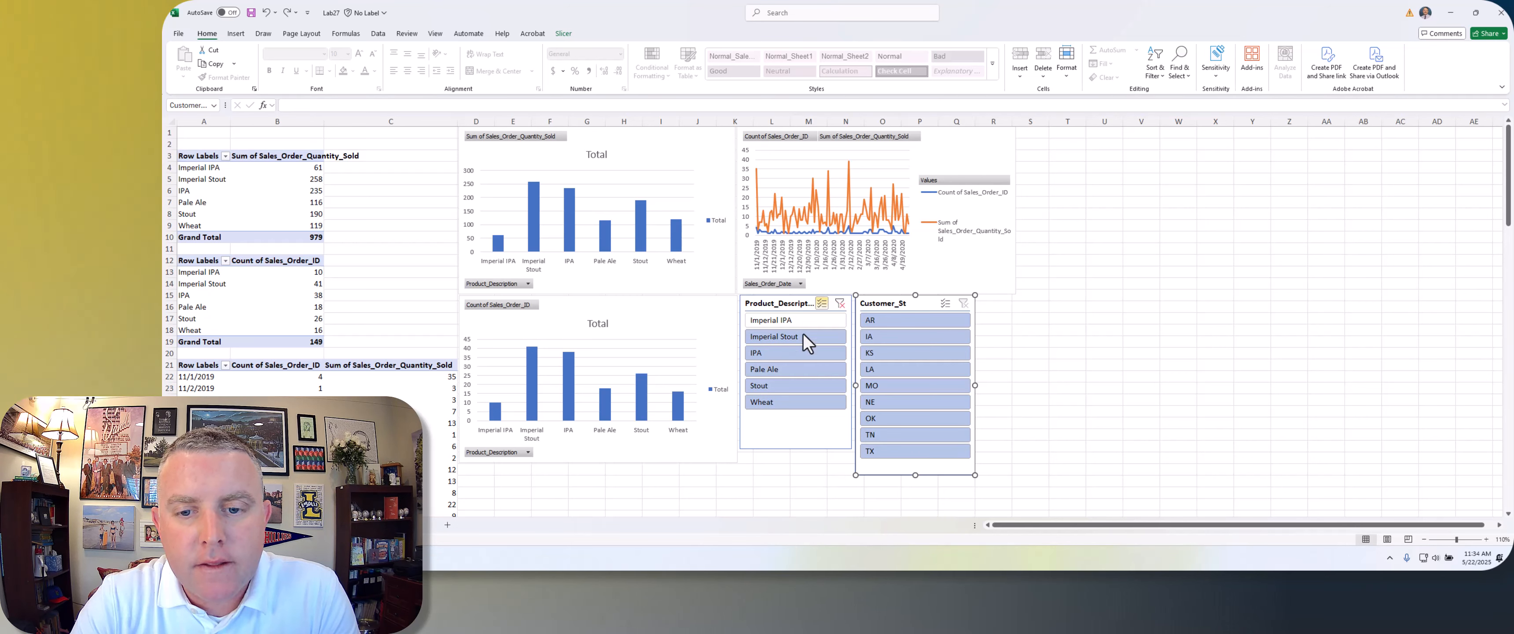
click(825, 321)
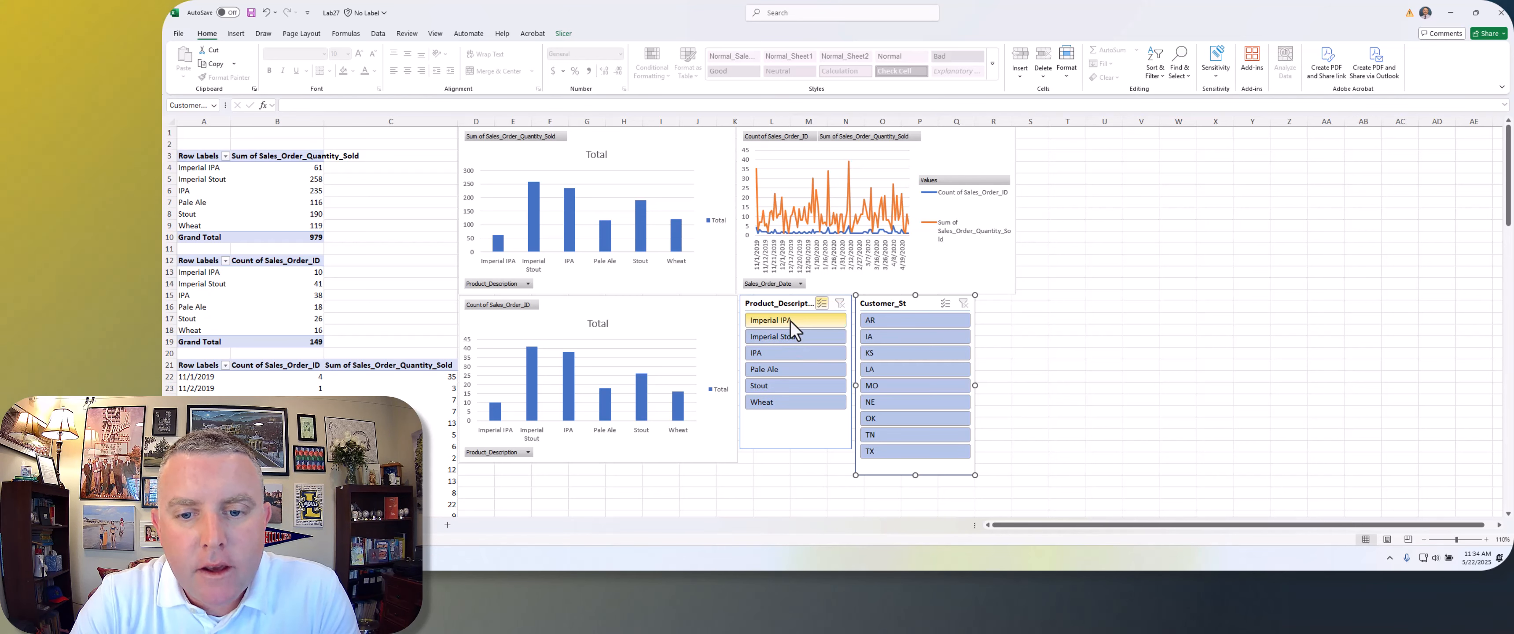
click(794, 344)
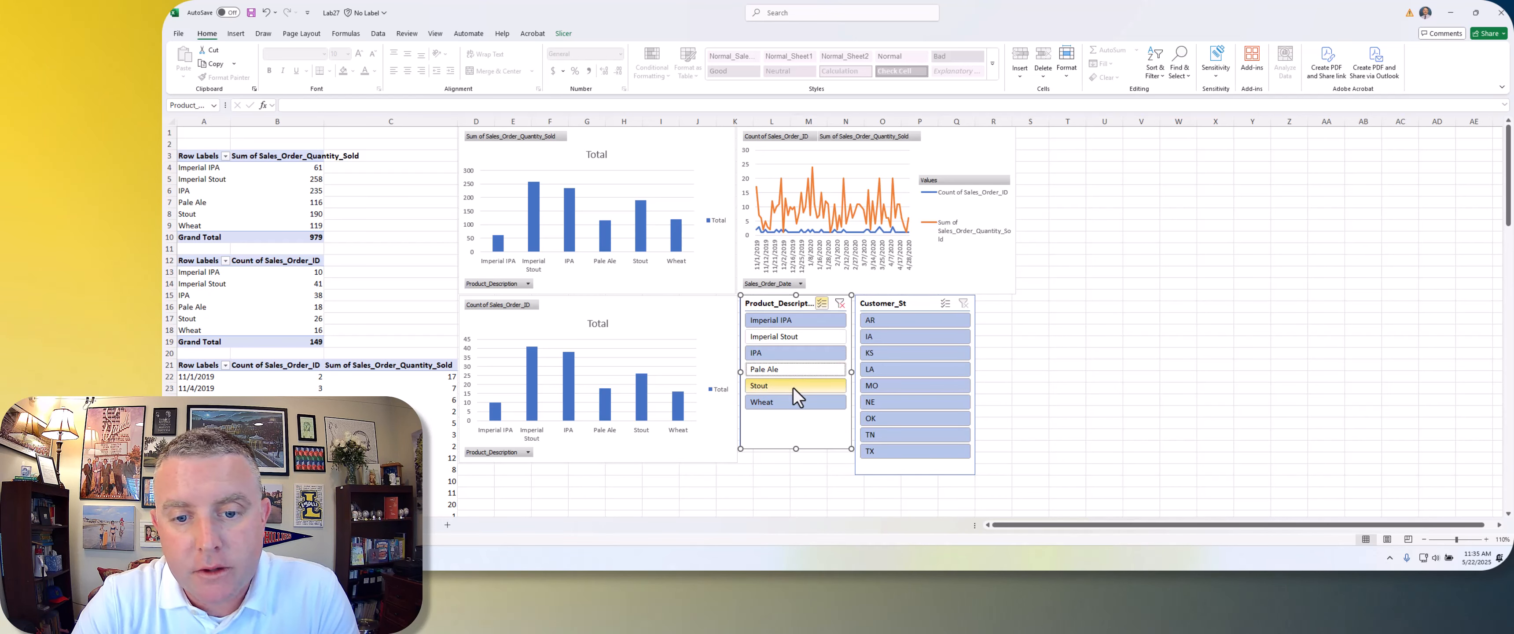
click(778, 357)
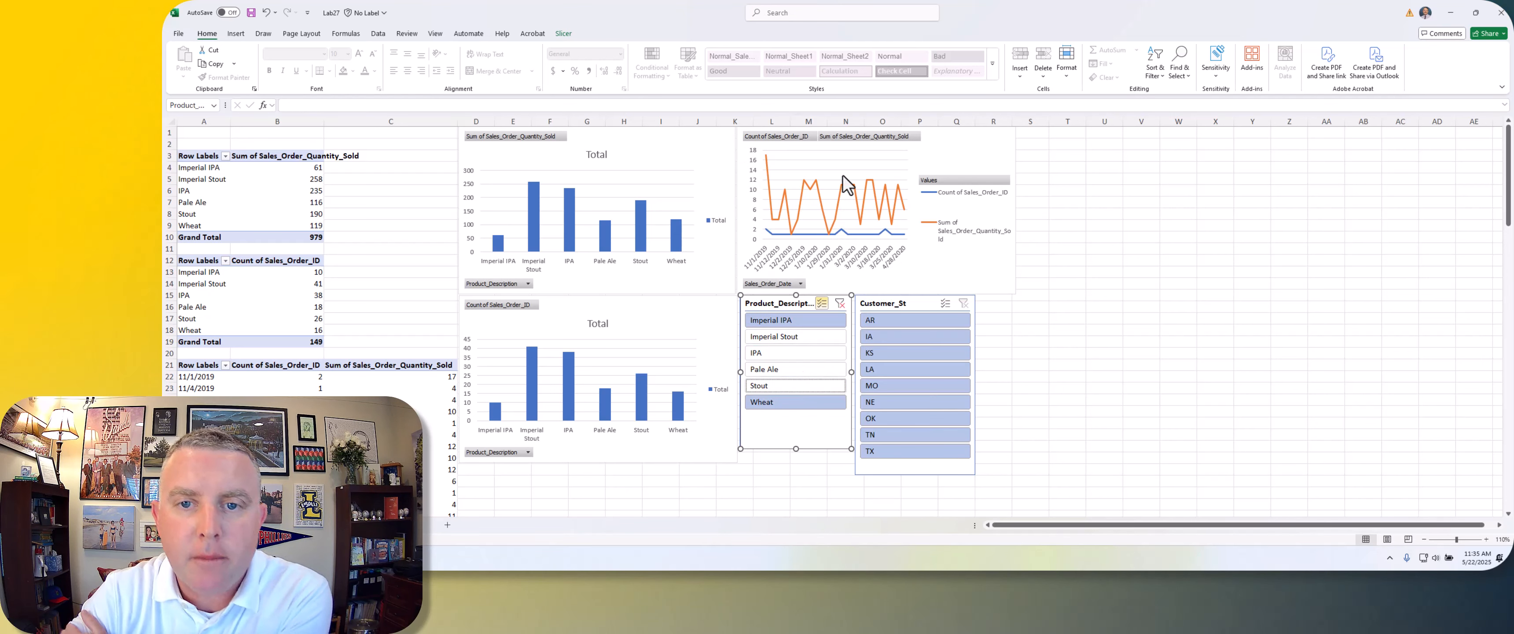
click(938, 154)
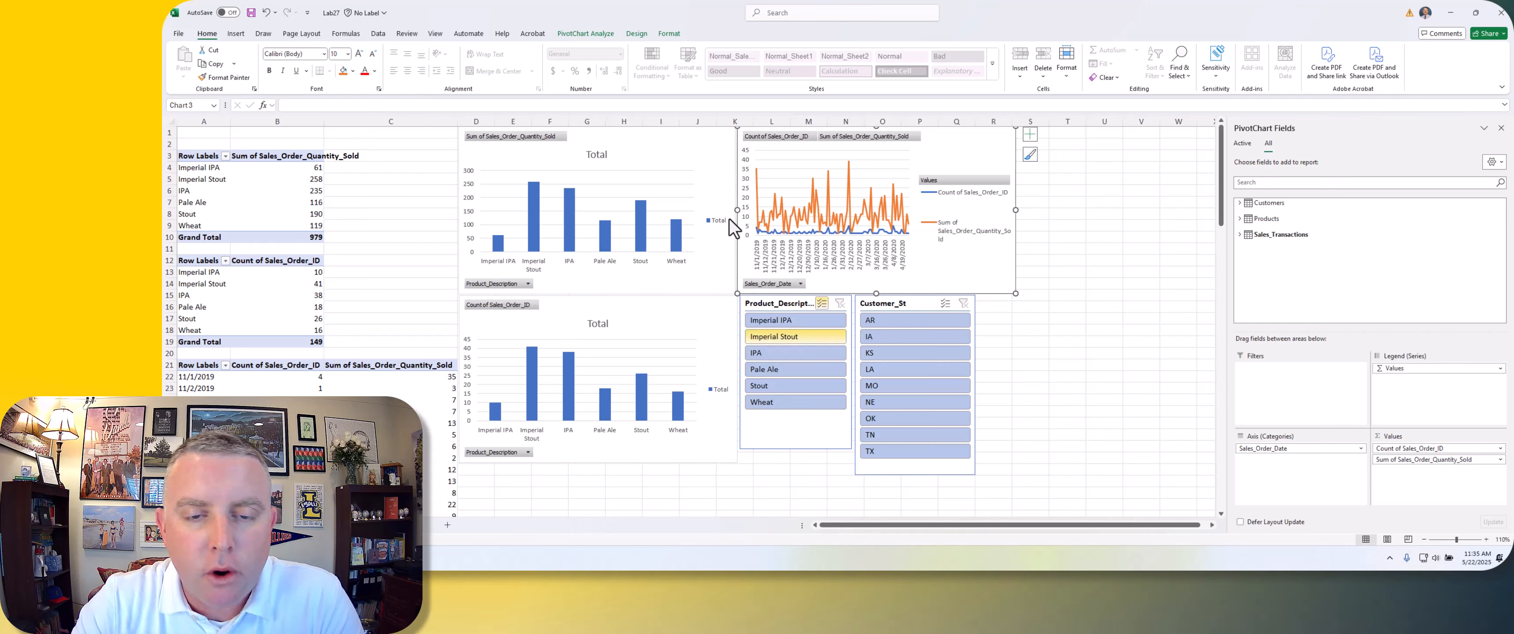
Connect the Product_Description slicer to PivotTable1 and PivotTable2 in addition to PivotTable3.
right_click(791, 307)
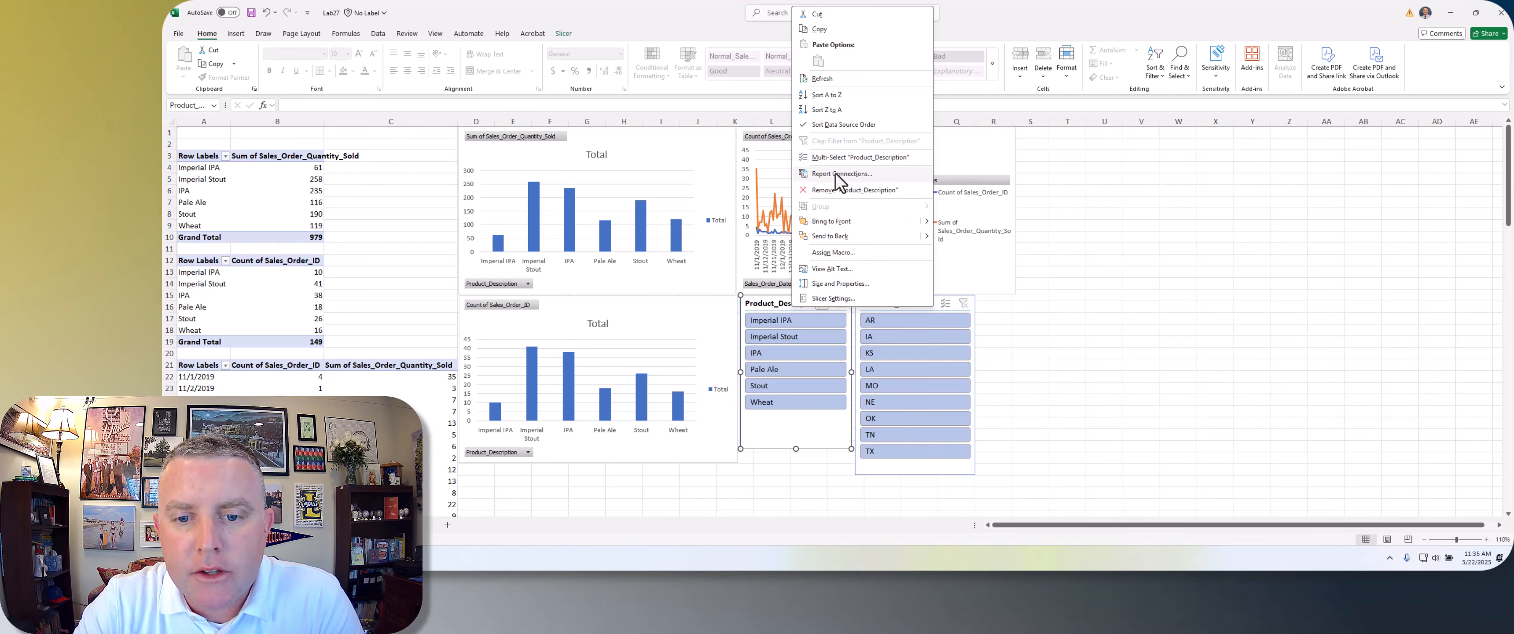
click(790, 473)
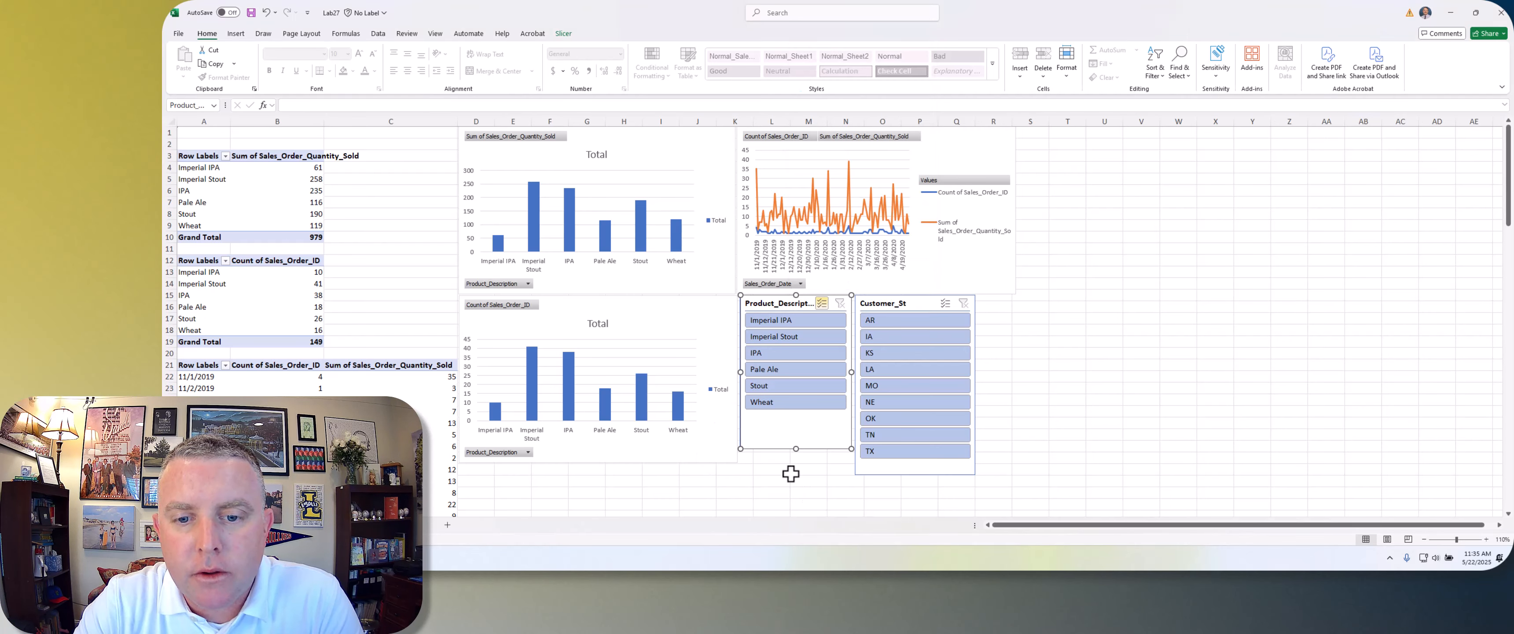
right_click(785, 313)
click(826, 173)
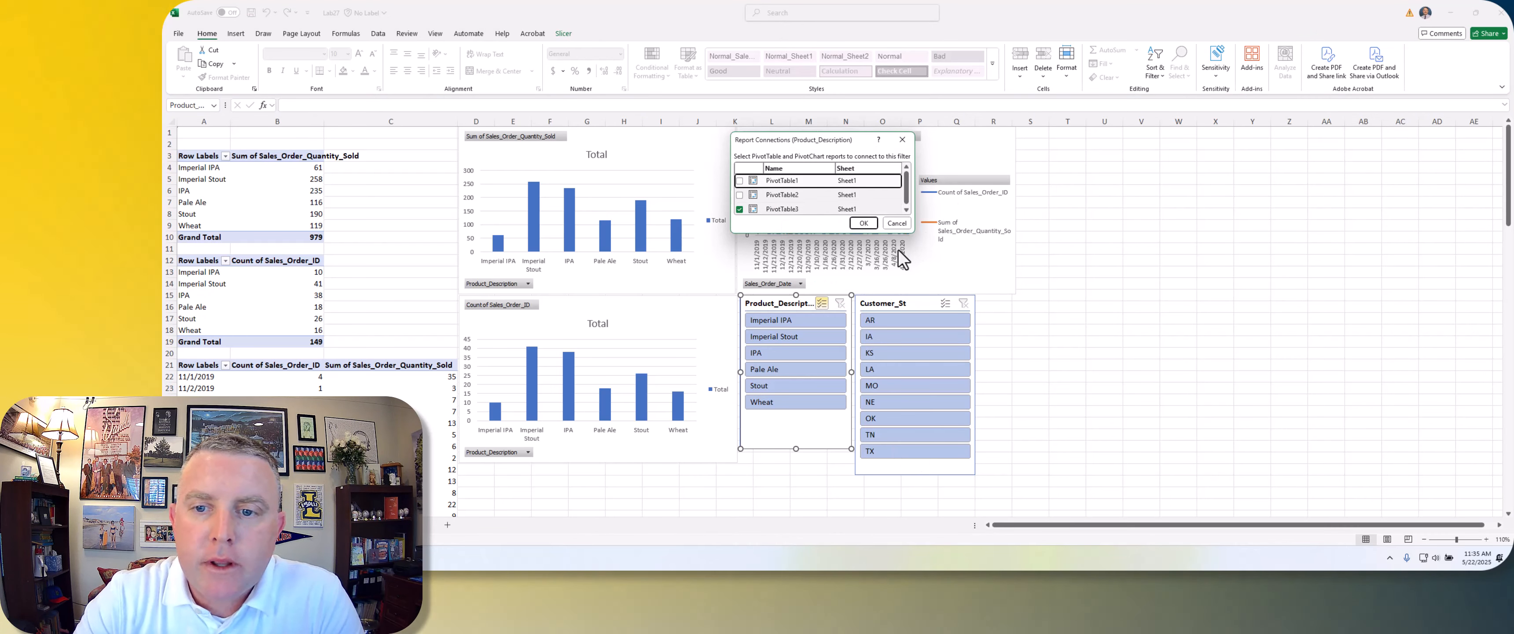
drag(788, 147, 844, 223)
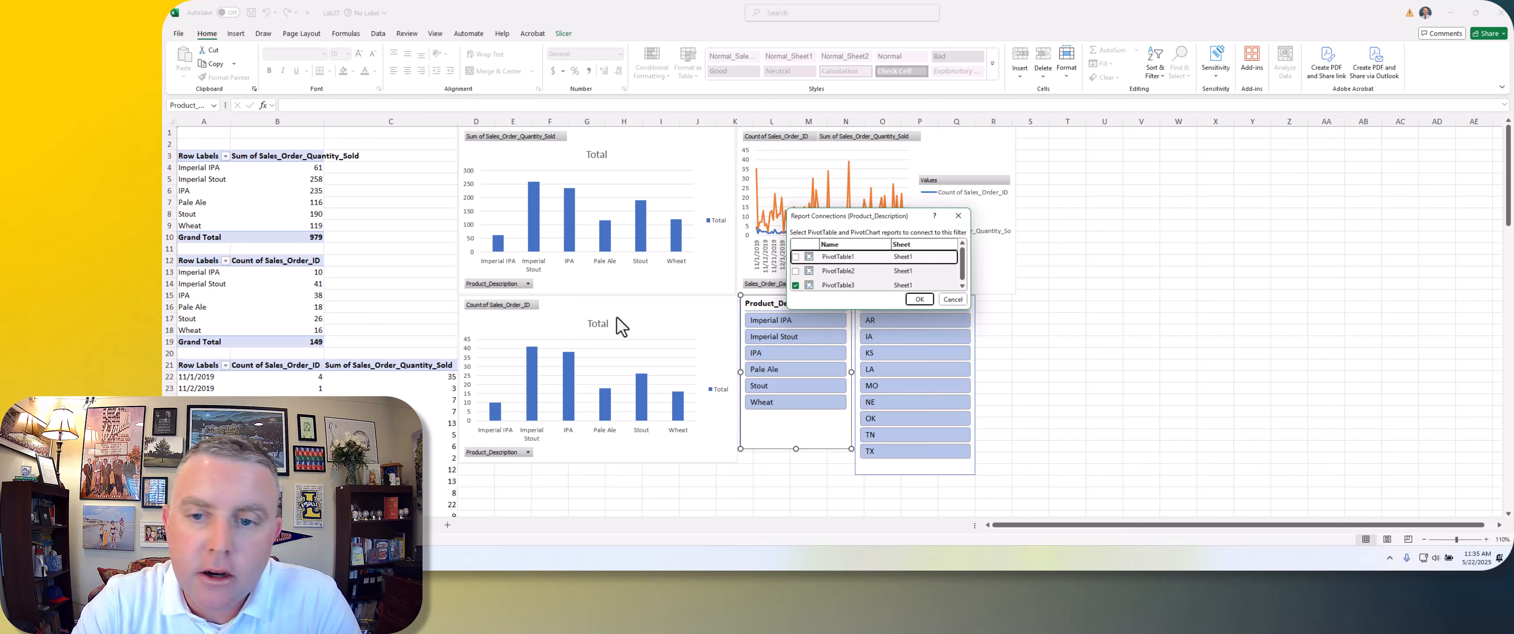
click(794, 257)
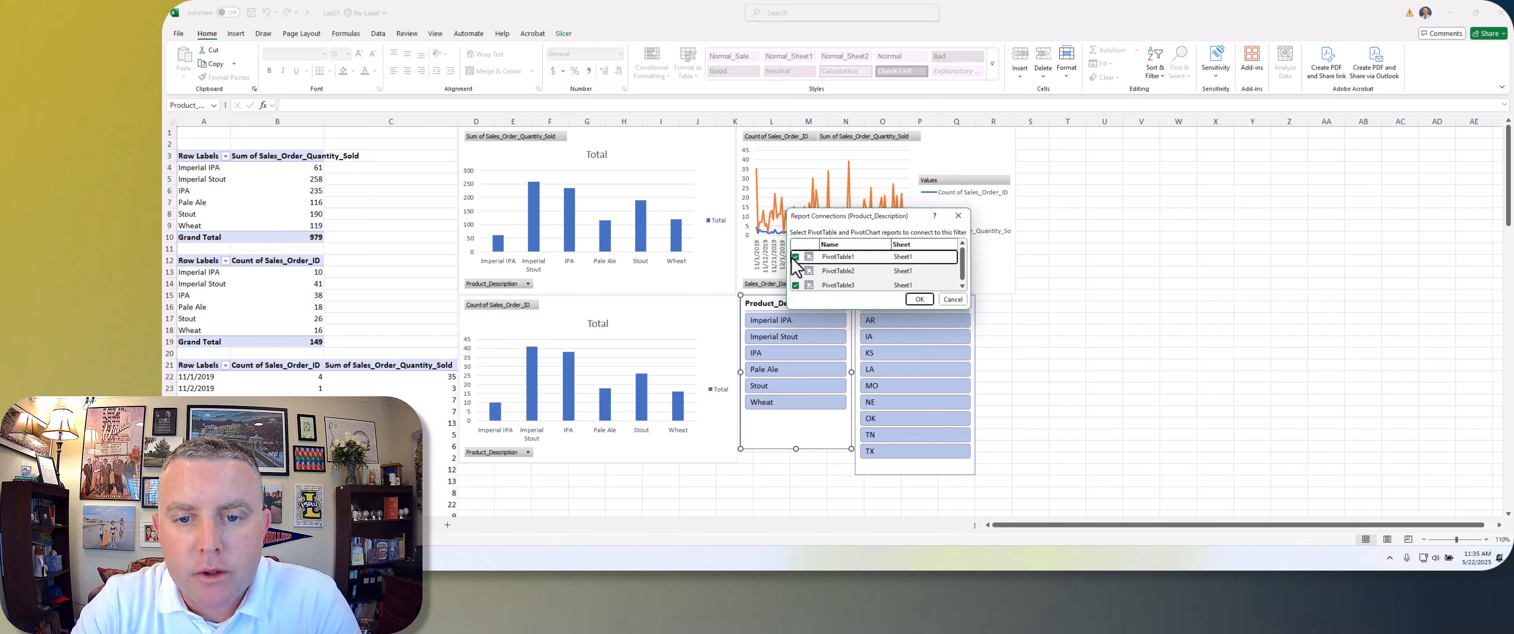
click(795, 270)
click(920, 299)
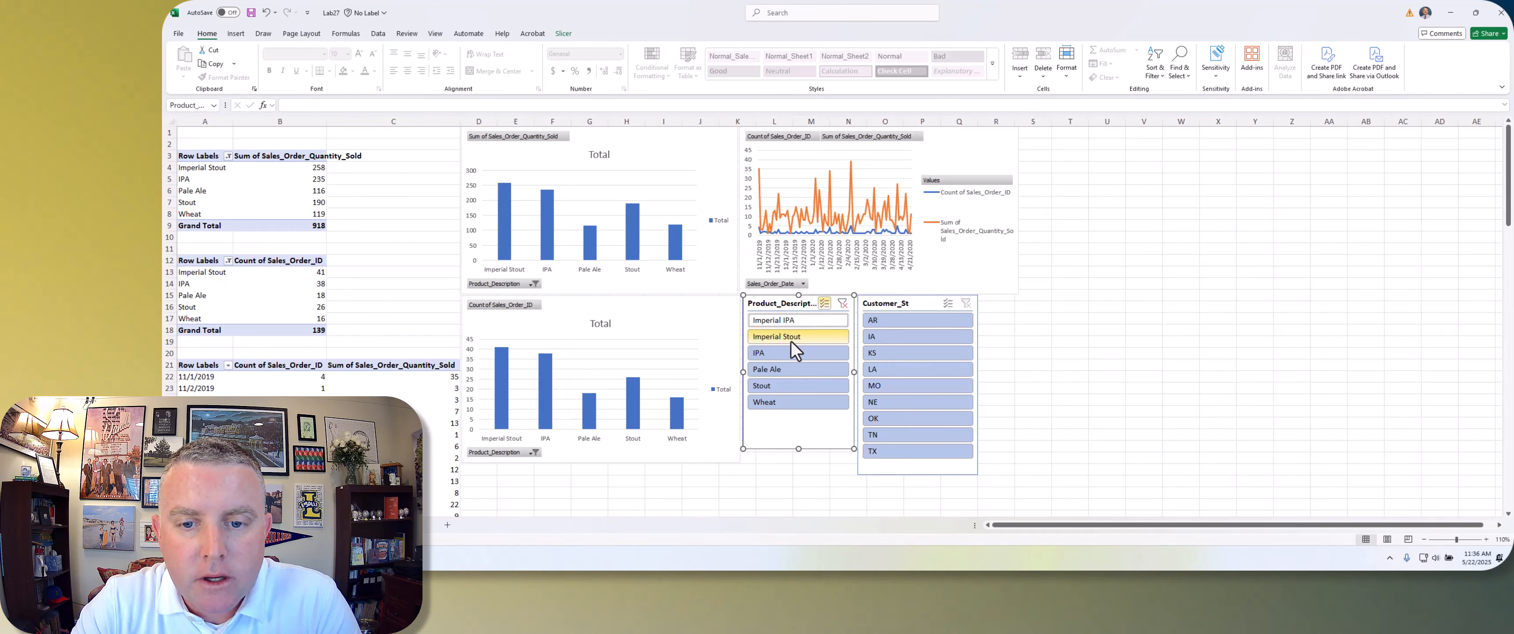
Test the Product_Description slicer on all connected PivotTables and charts by narrowing the selection to Wheat.
click(798, 337)
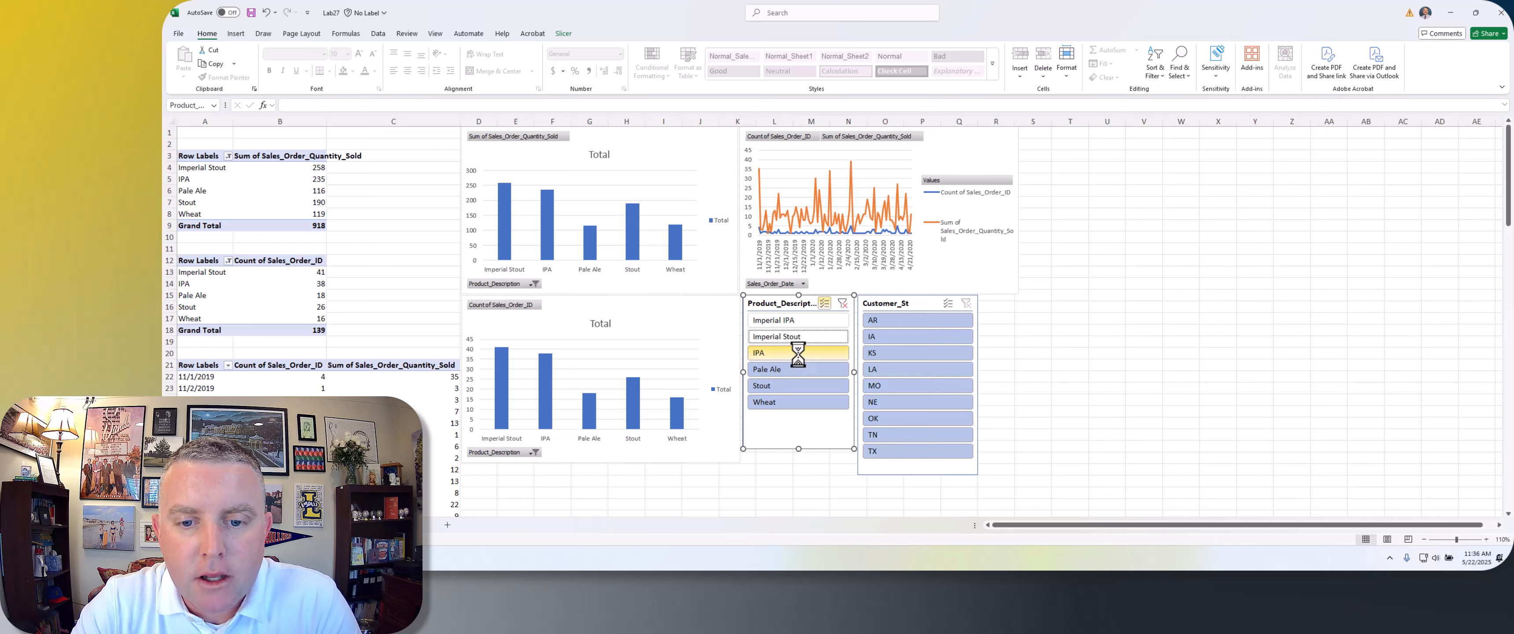
click(796, 353)
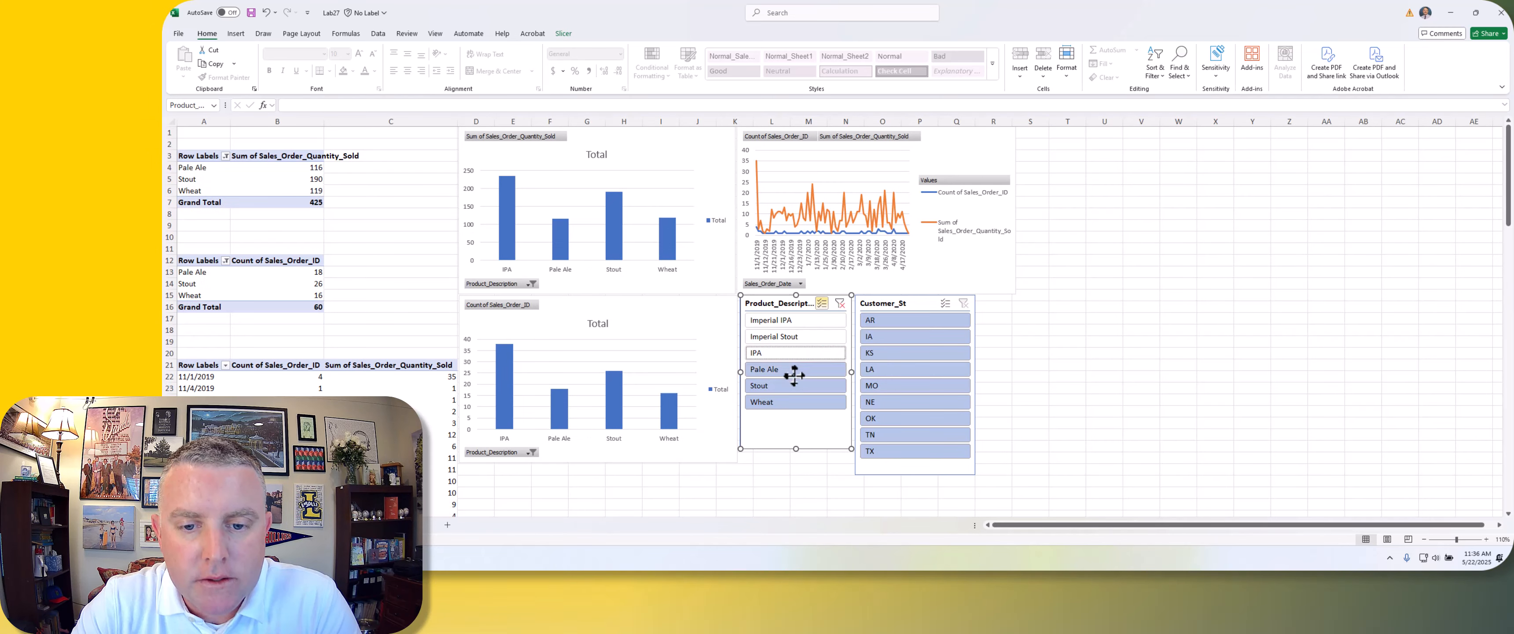
click(826, 391)
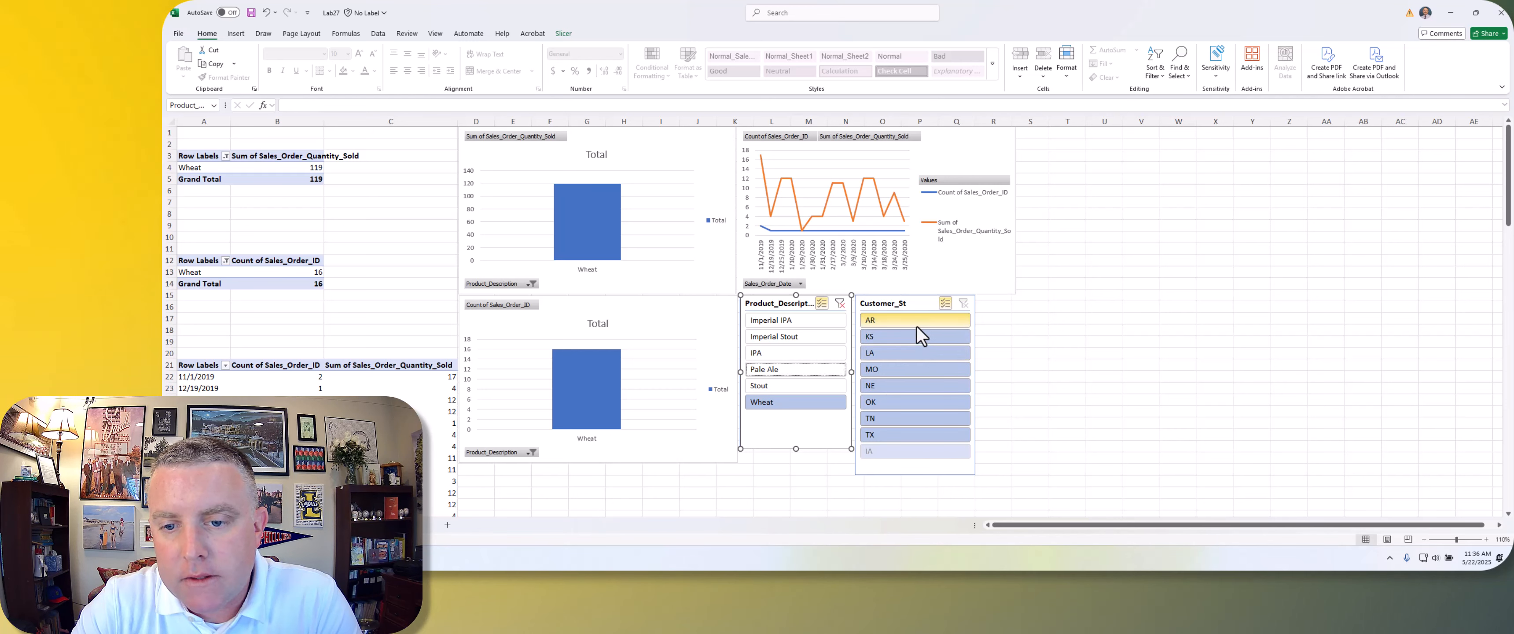
Test the Customer_St slicer by narrowing the selection to TX, and clear the filters of both slicers.
click(891, 336)
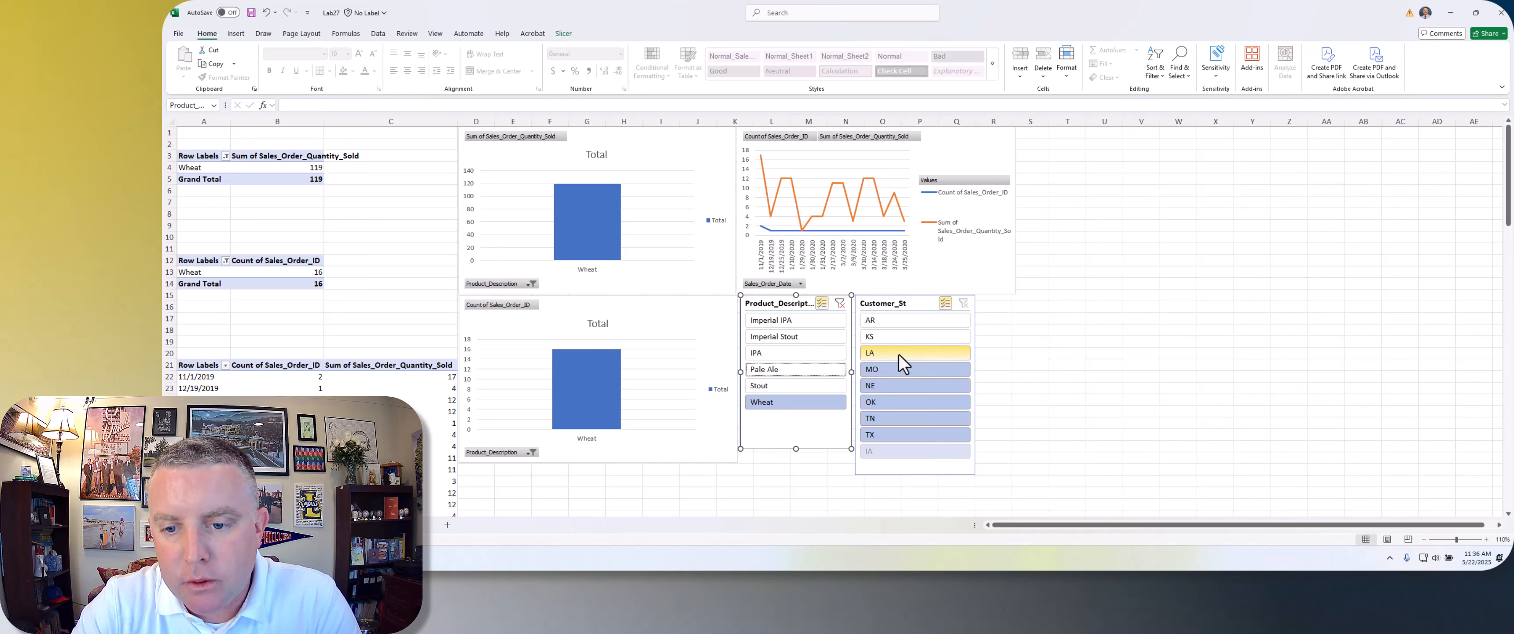
click(897, 370)
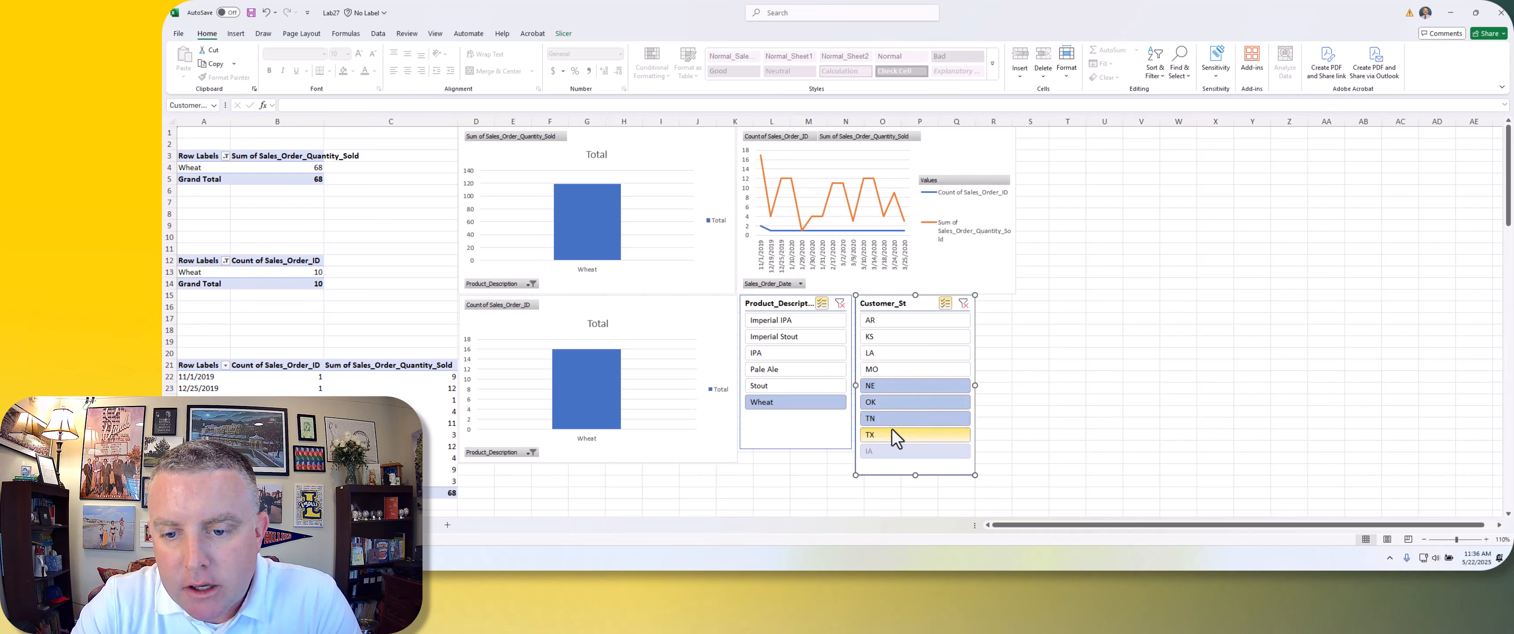
click(889, 385)
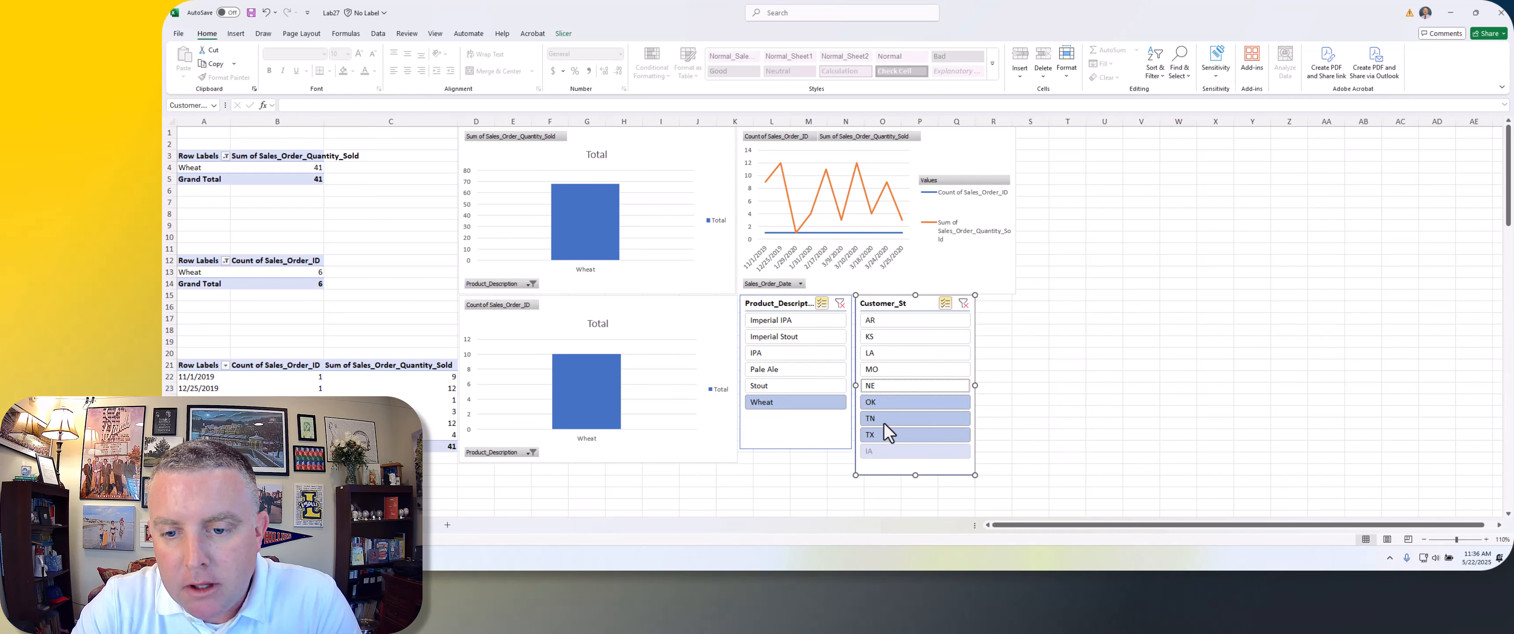
click(885, 416)
click(889, 401)
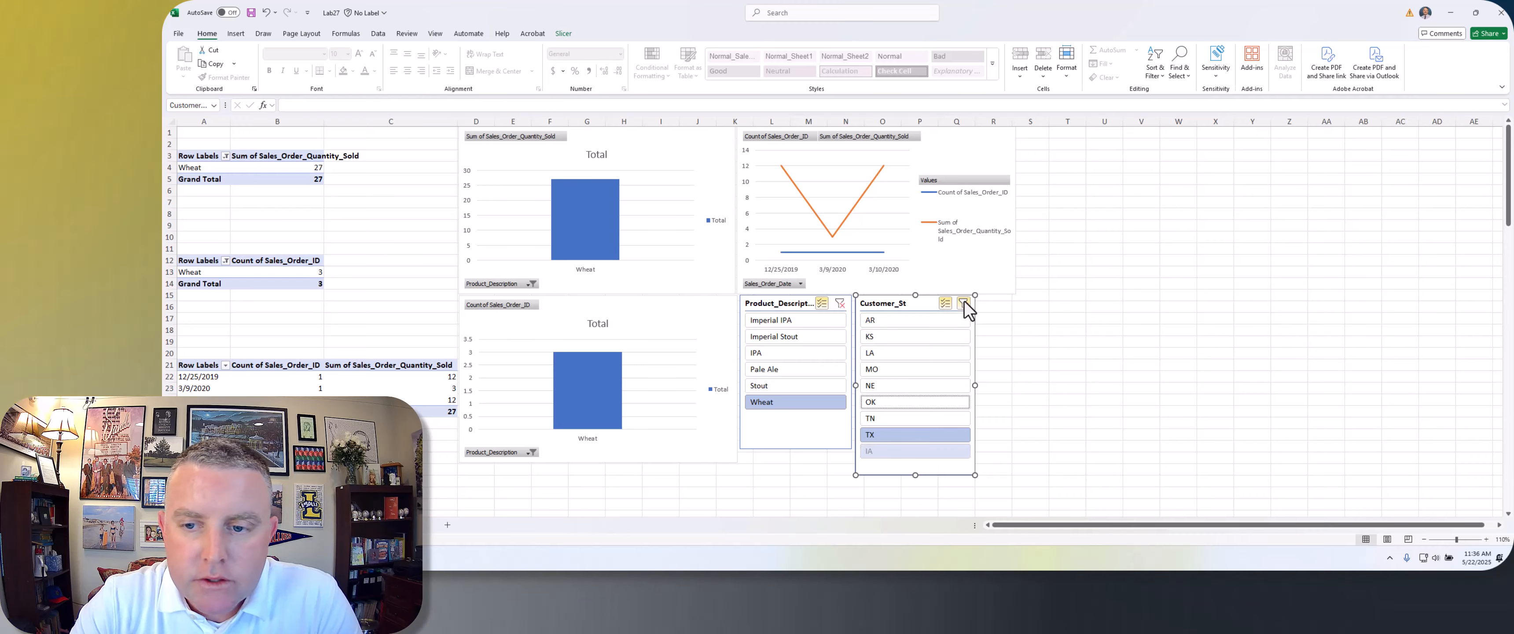
click(963, 303)
click(840, 303)
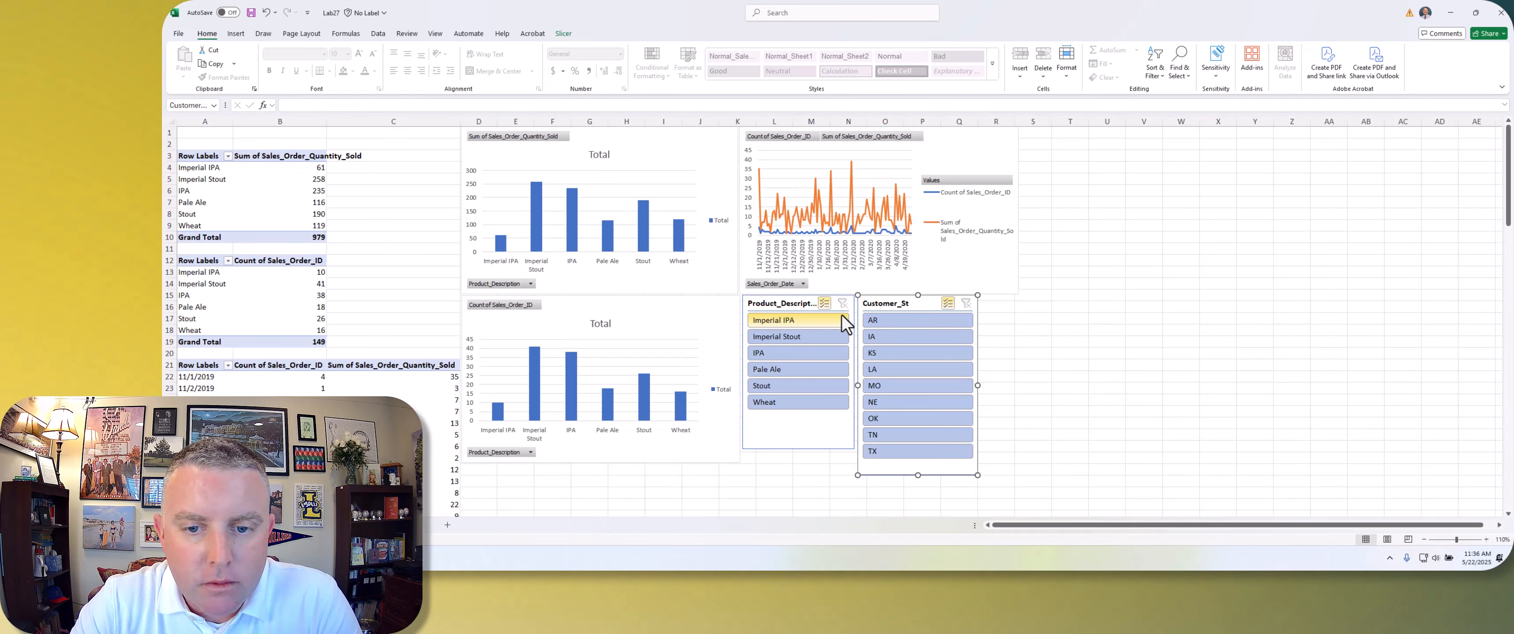